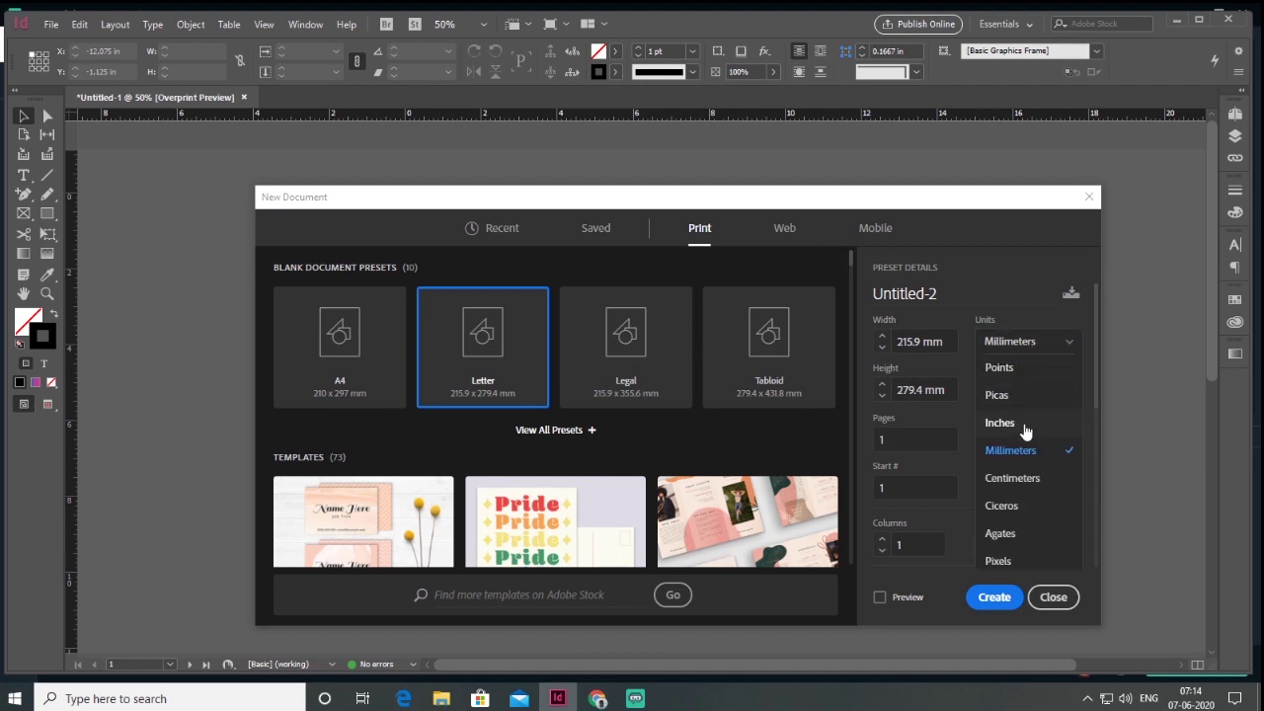
Set the new Letter document's units to inches and all four margins to 0.25 in.
left_click(1023, 424)
scroll(1012, 464, "down", 5)
scroll(1013, 482, "down", 3)
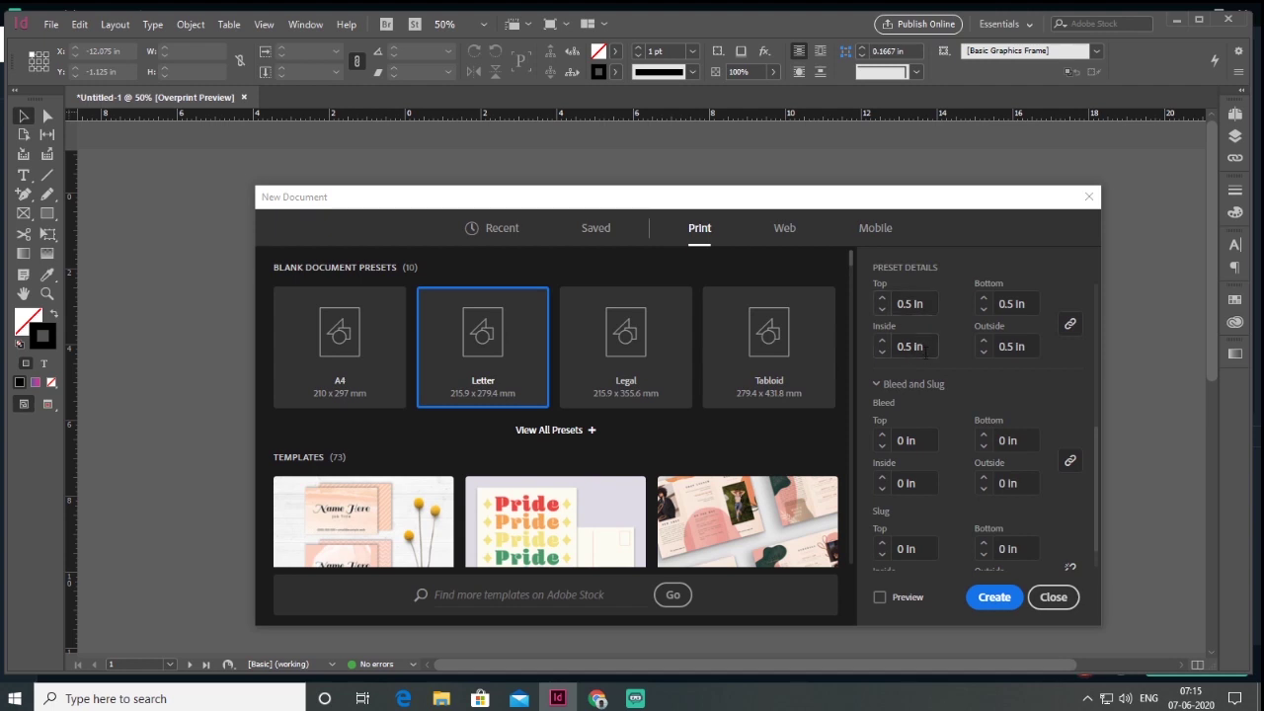
scroll(925, 355, "up", 2)
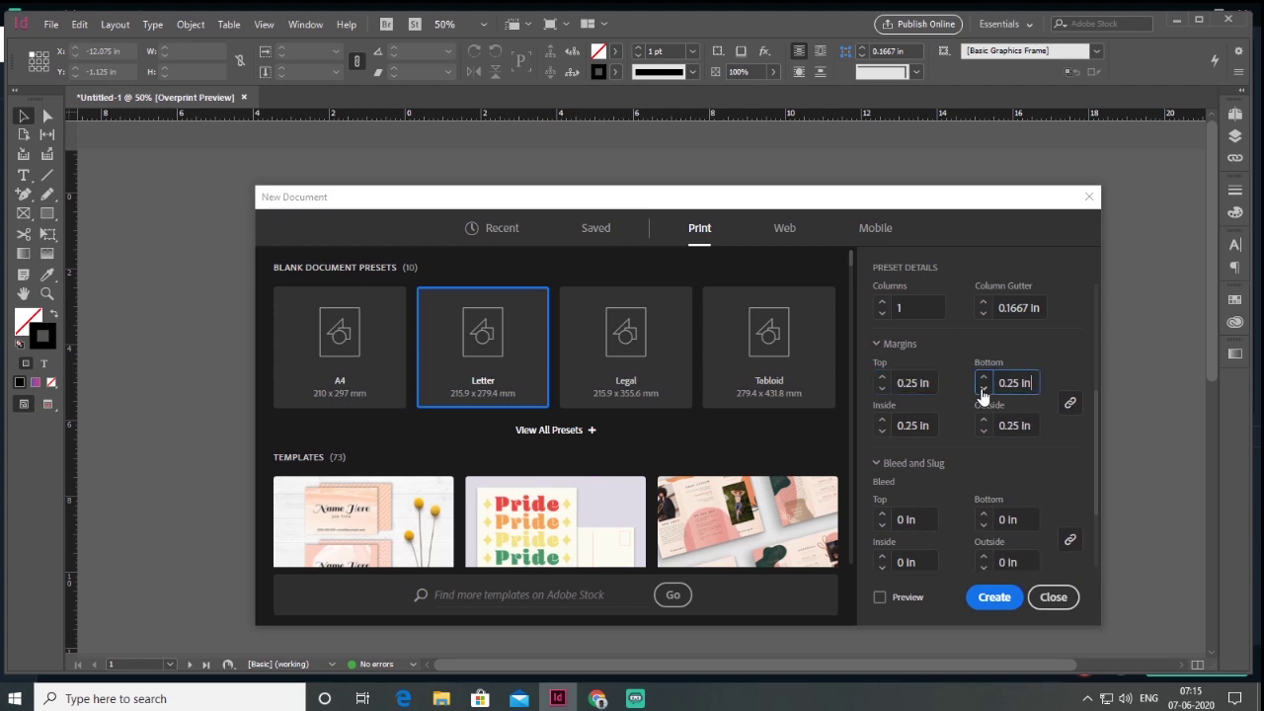
Set the bleed to 0.125 in on all sides and create the document.
key("Tab")
key("Tab")
key("Tab")
key("Tab")
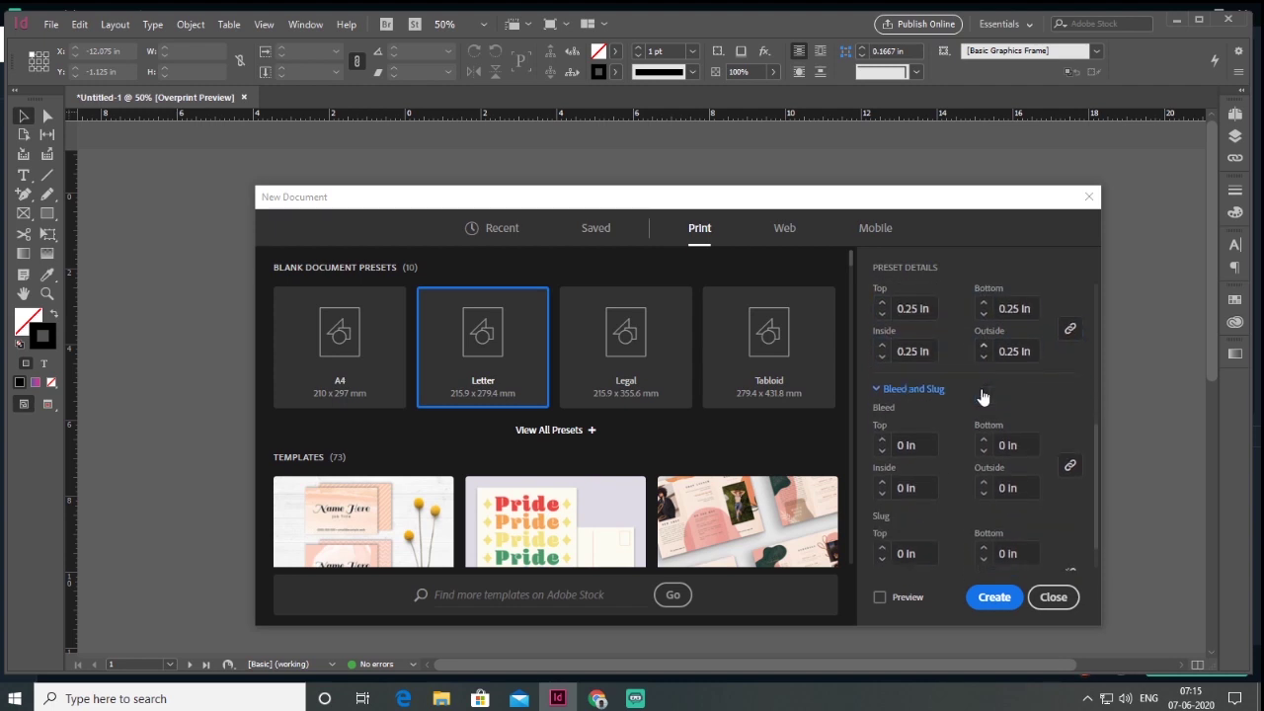
key("Tab")
scroll(983, 396, "down", 1)
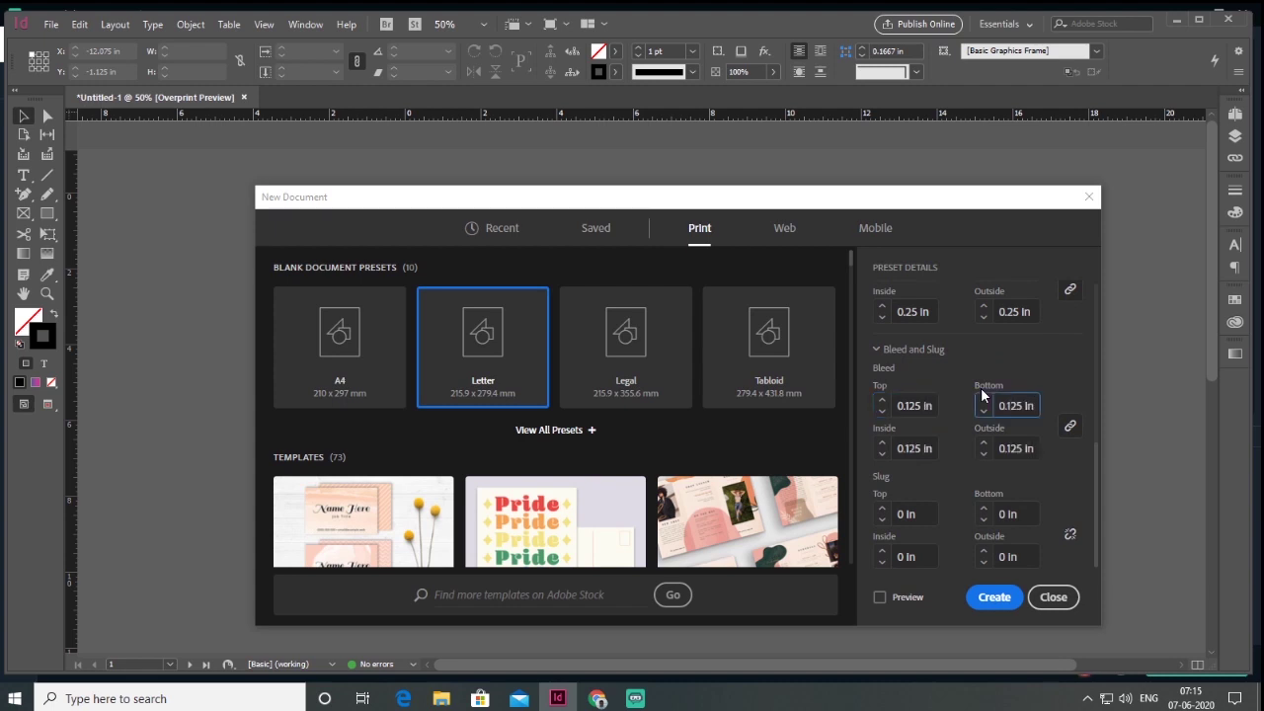
left_click(995, 598)
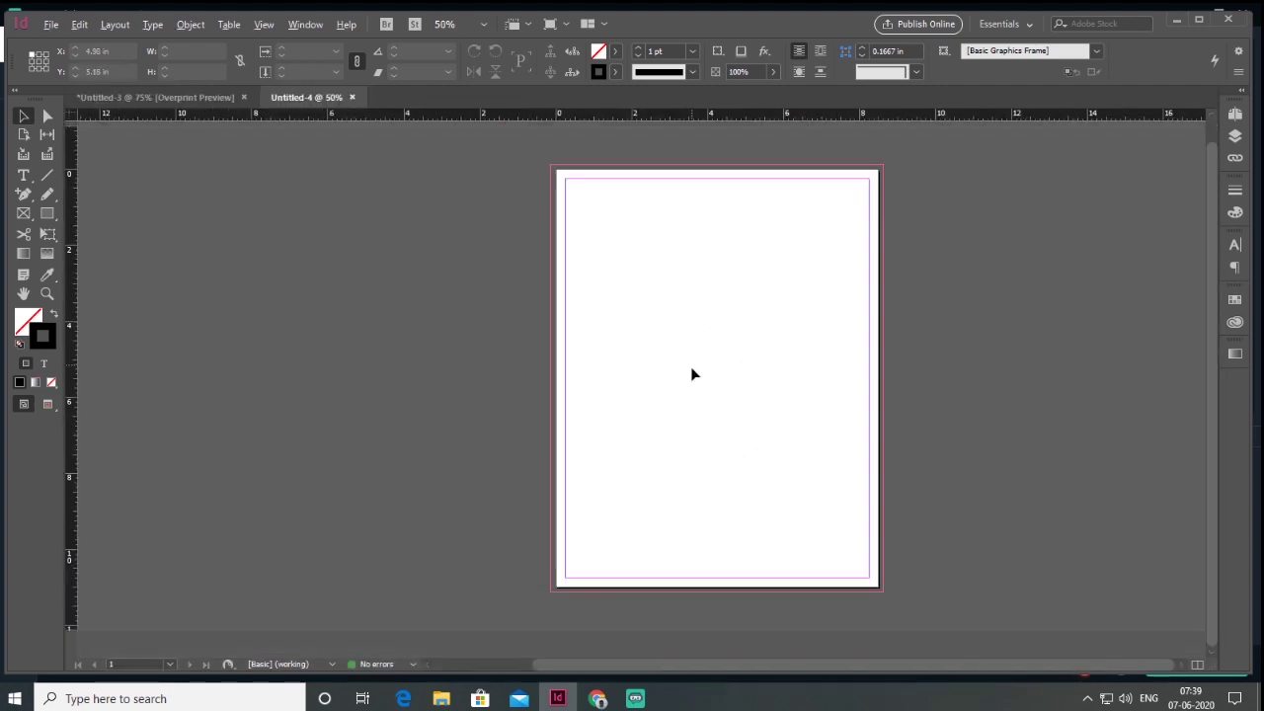
Draw a red 8.75 × 11.25 in rectangle covering the page out to the bleed edges and lock it.
left_click(47, 213)
left_click_drag(550, 165, 882, 591)
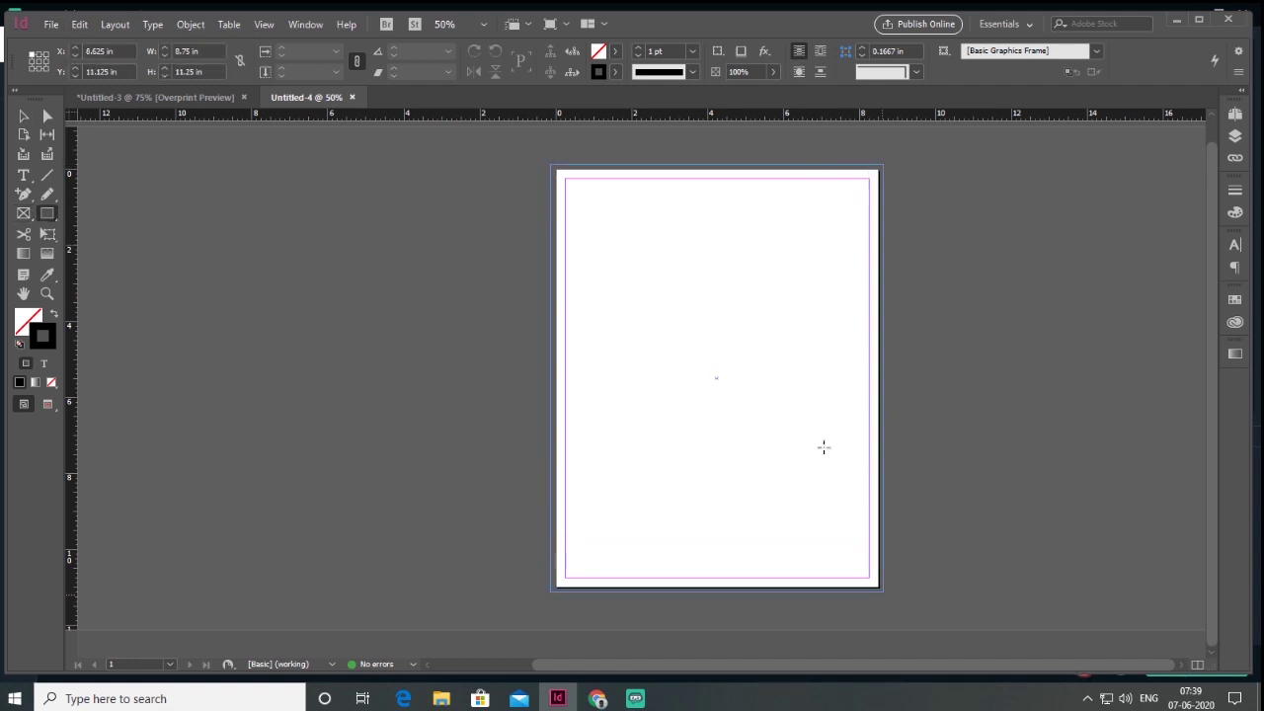
left_click(54, 313)
double_click(28, 322)
left_click_drag(767, 427, 768, 221)
left_click(905, 209)
left_click(191, 23)
left_click(212, 149)
Draw a white borderless block at the page's upper-left edge and duplicate it at the lower-left edge.
left_click_drag(657, 212, 614, 197)
left_click(24, 115)
double_click(28, 321)
left_click(745, 226)
left_click(906, 210)
left_click_drag(653, 408, 649, 588)
Draw a tall picture frame between the two white blocks and place the photo of the woman with a laptop in it.
left_click(24, 214)
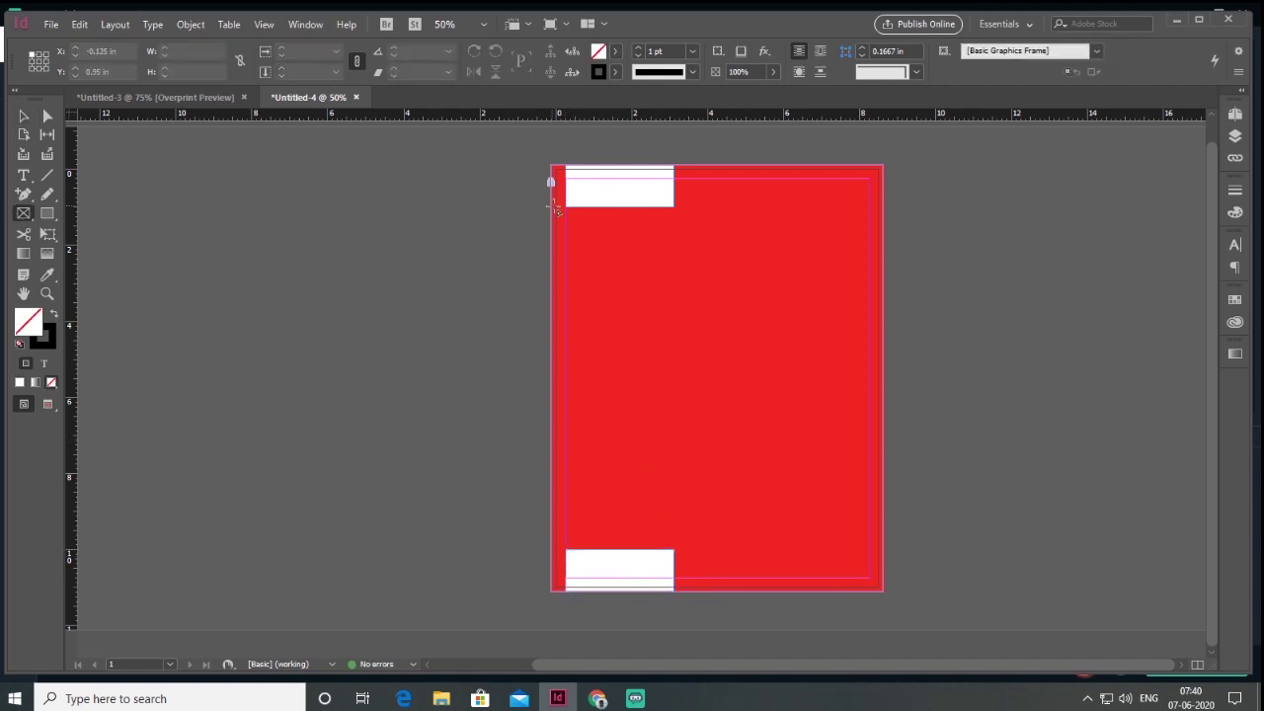
left_click_drag(565, 214, 717, 543)
left_click(50, 24)
left_click(80, 245)
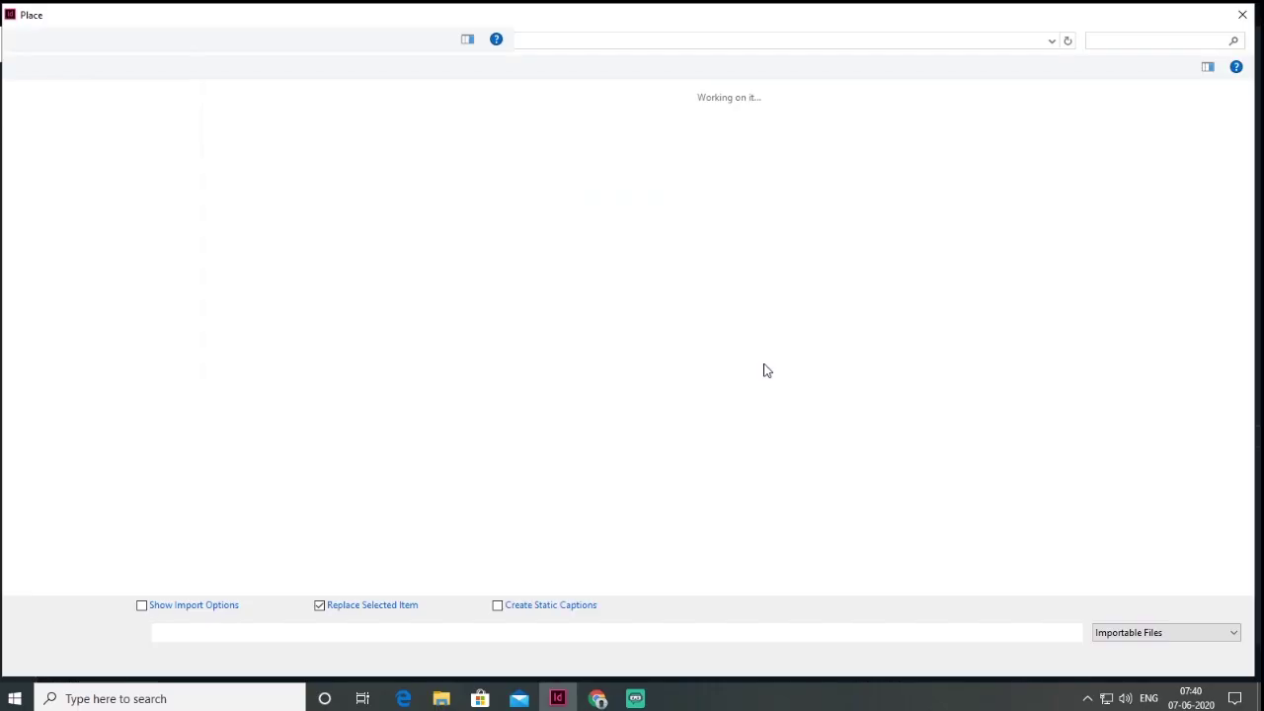
scroll(1242, 538, "down", 5)
double_click(1067, 392)
Fit the photo so it fills its frame proportionally and shift it sideways to show the woman.
right_click(627, 314)
mouse_move(793, 429)
left_click(928, 422)
mouse_move(645, 377)
left_mouse_down()
mouse_move(576, 376)
mouse_move(664, 376)
left_mouse_up()
Add a text frame beside the photo reading "education" and enlarge the text to 104 pt.
key("t")
left_click_drag(725, 273, 980, 346)
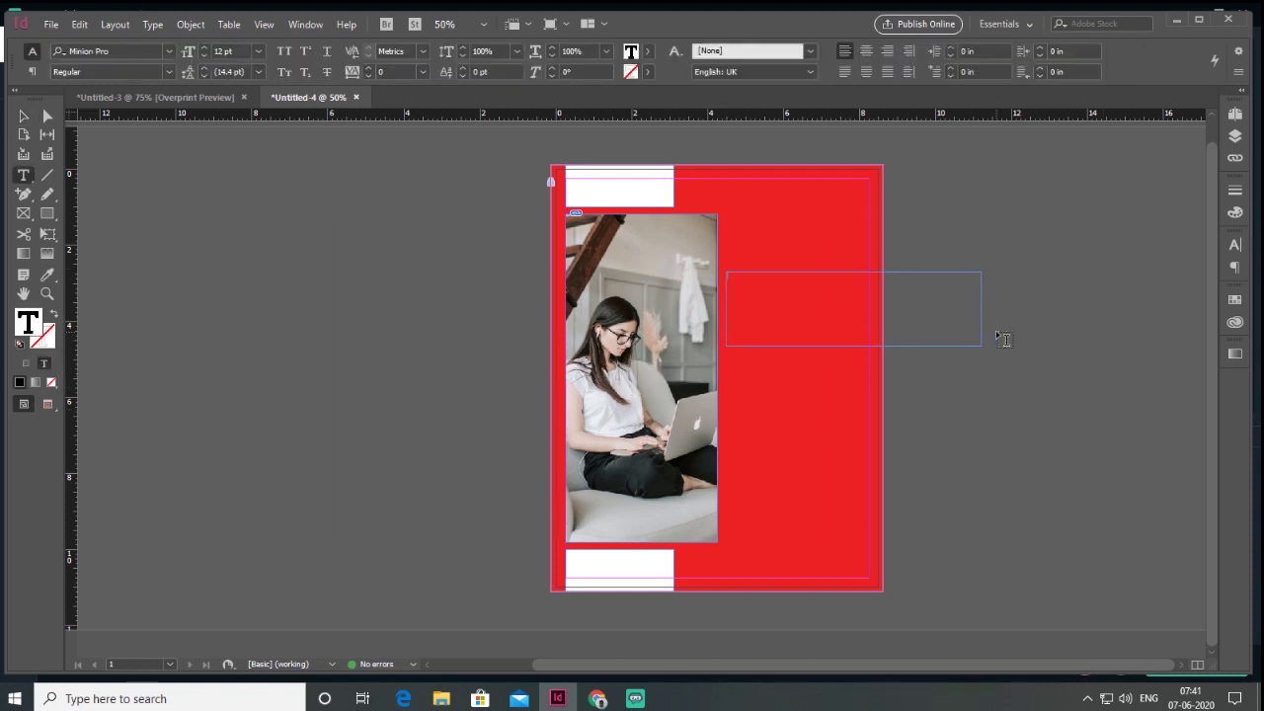
left_click_drag(765, 275, 723, 275)
key("ctrl+shift+period")
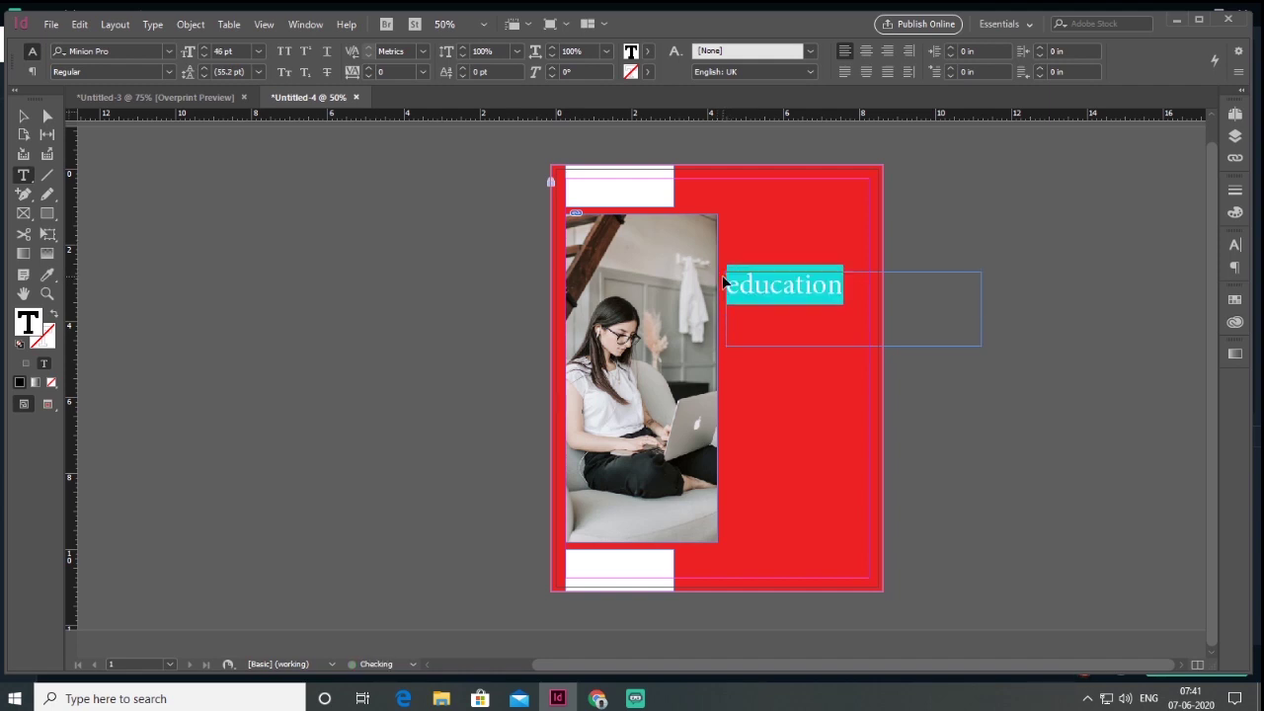
Search the fonts in all classes and set the "education" text to MADE Canvas Black.
left_click(1234, 245)
left_click(1098, 262)
type("can")
left_click(1011, 283)
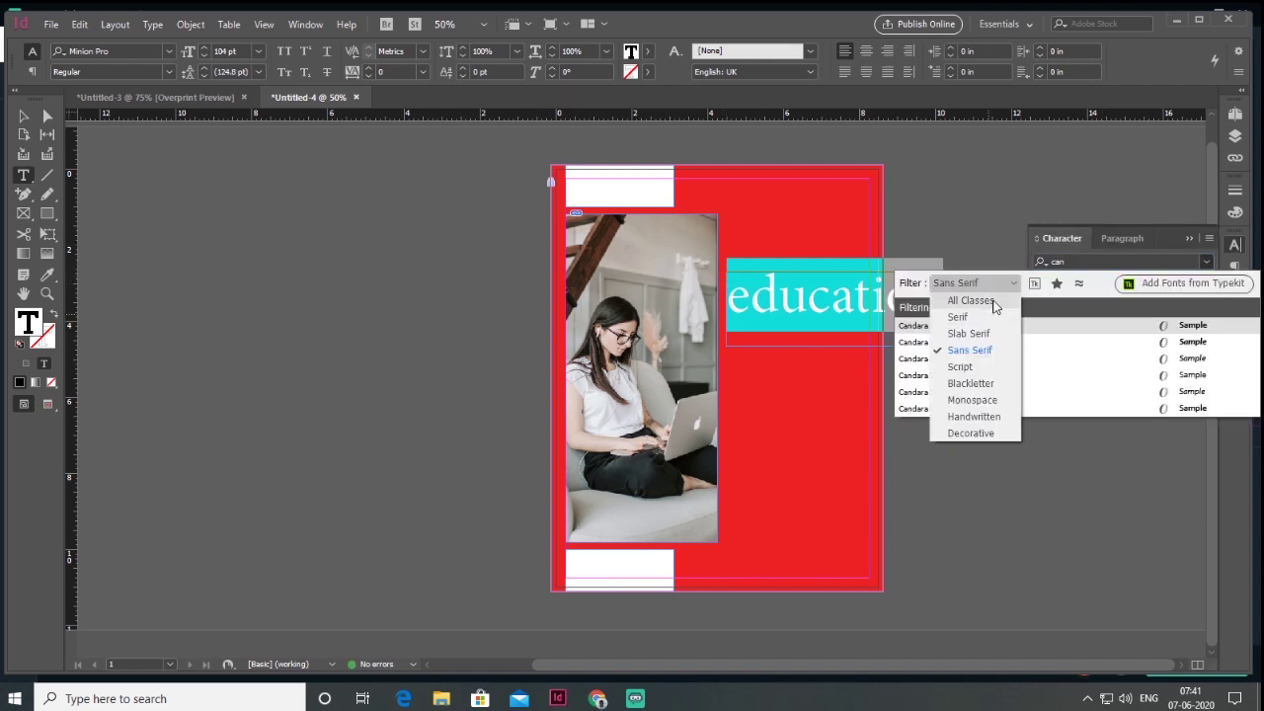
left_click(968, 299)
type("can")
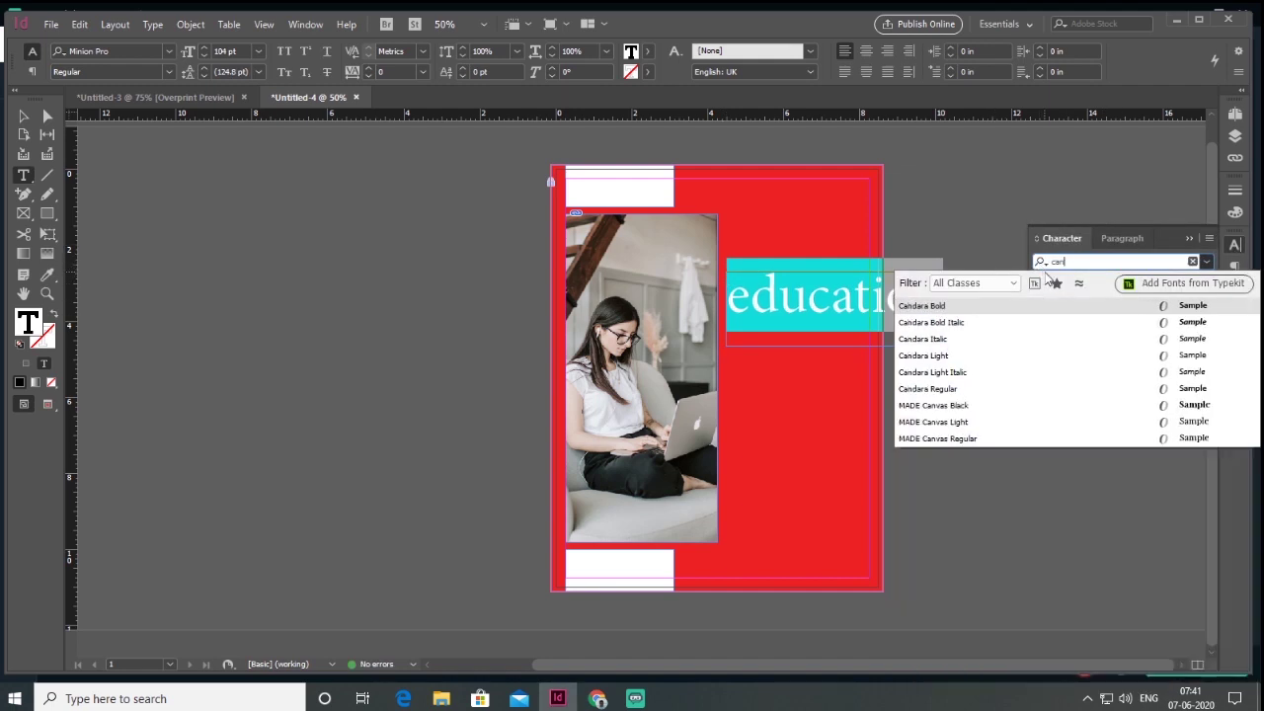
left_click(955, 309)
left_click(1103, 262)
type("canv")
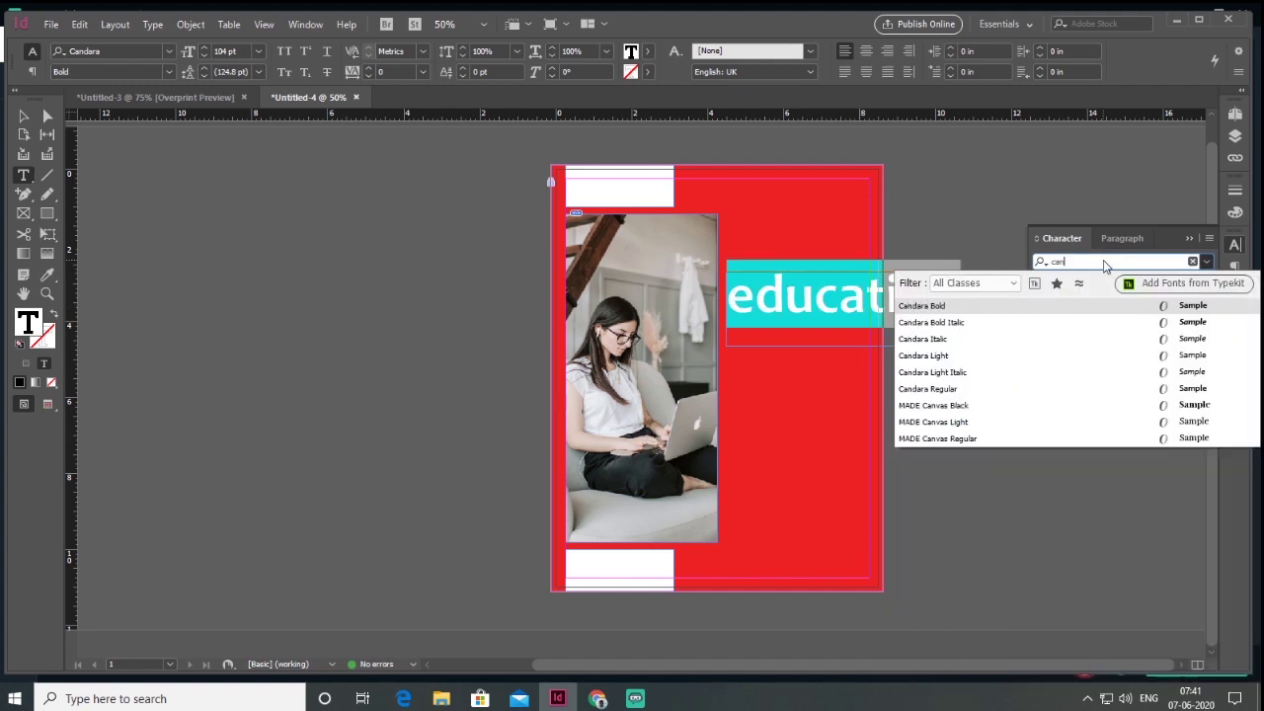
left_click(1020, 307)
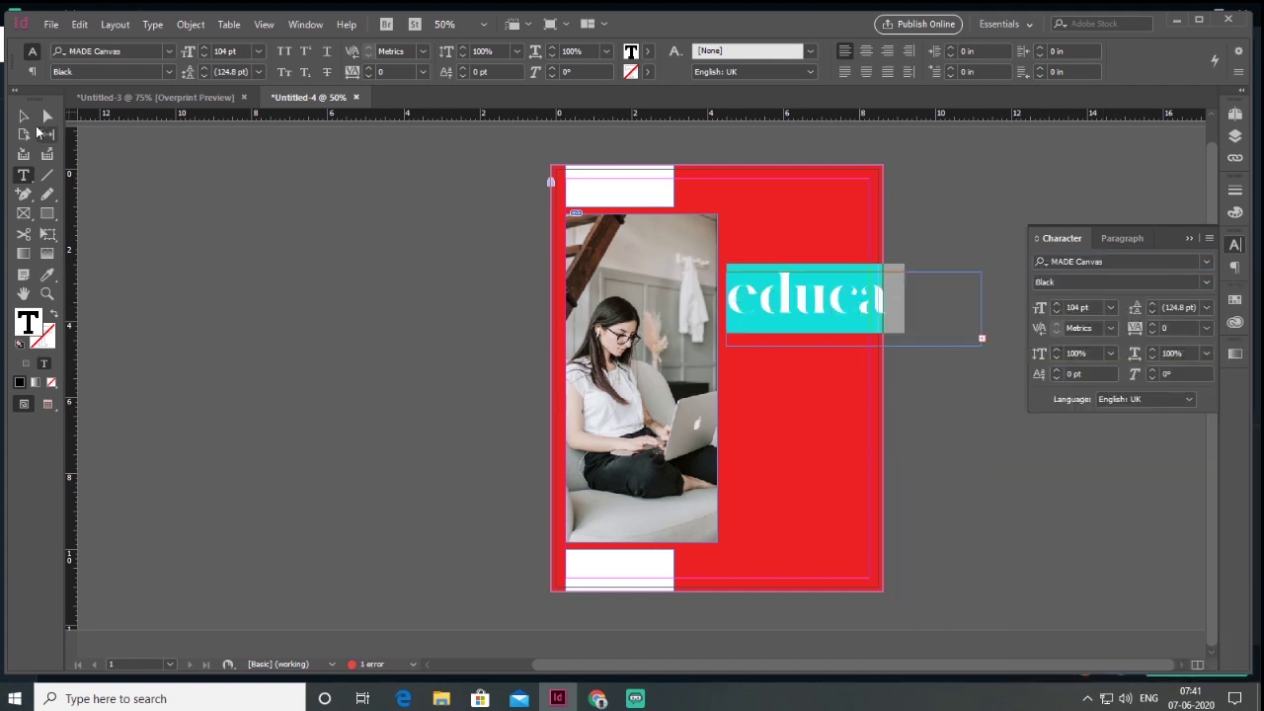
Rotate the "education" title 90° clockwise, fit its frame, and position it vertically along the photo's right edge.
key("Escape")
left_click_drag(1099, 313, 1099, 313)
left_click_drag(723, 268, 1014, 155)
left_click_drag(927, 233, 780, 327)
left_click_drag(765, 583, 782, 492)
Colour the "education" title text white.
left_click(43, 364)
double_click(29, 323)
left_click_drag(739, 242, 763, 212)
left_click(767, 233)
left_click(904, 209)
left_click(931, 345)
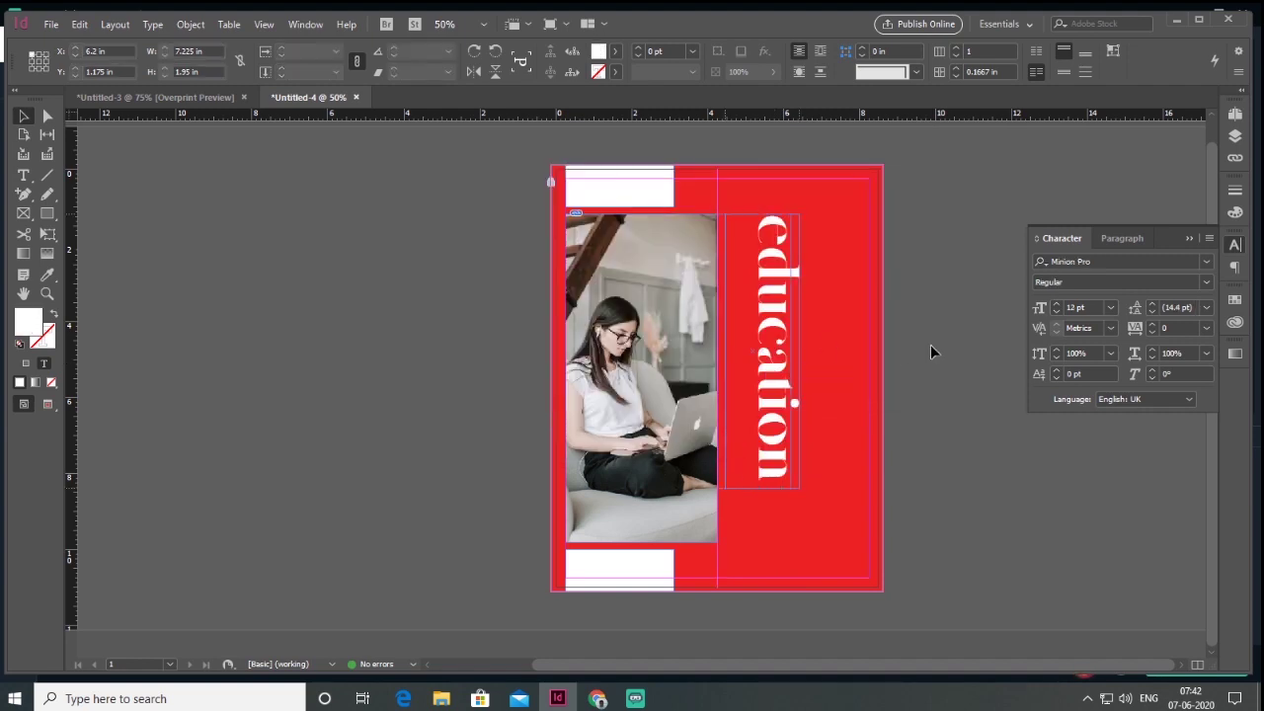
Add a text frame reading "MAGAZINE" below the vertical title and set its font to Futura Md BT Medium.
key("t")
left_click_drag(779, 514, 833, 516)
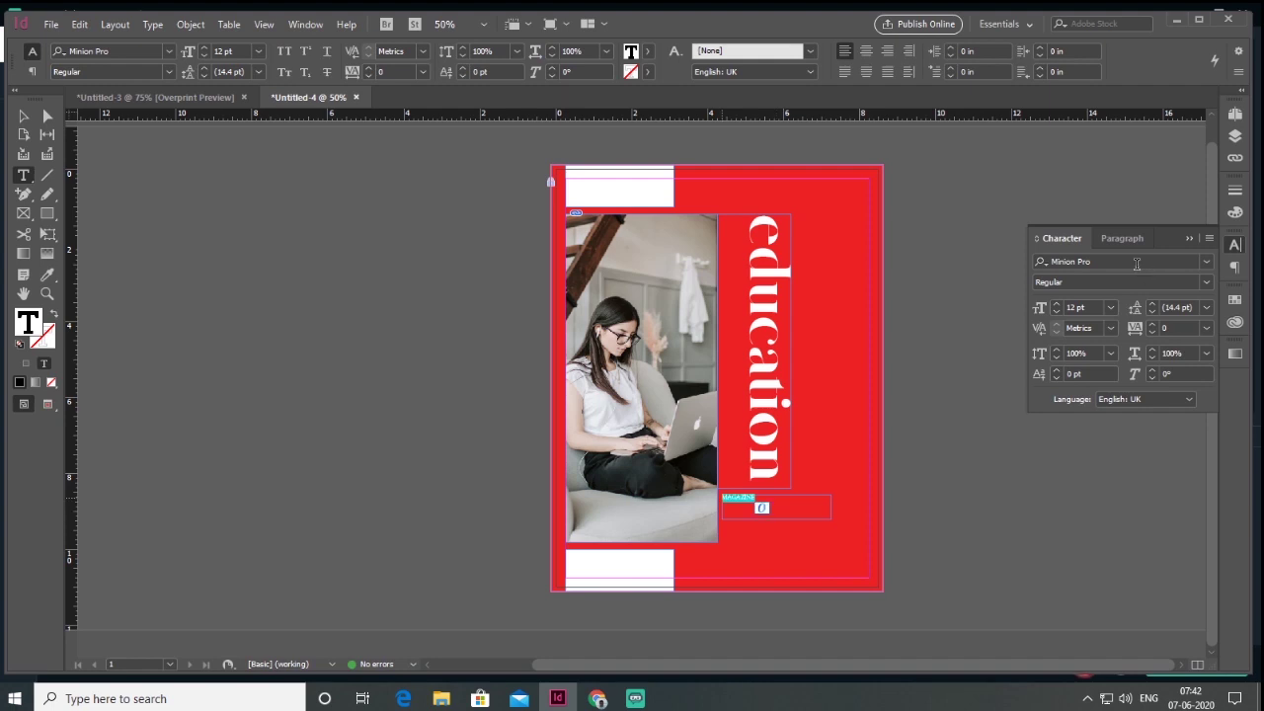
left_click(1090, 261)
type("Futura")
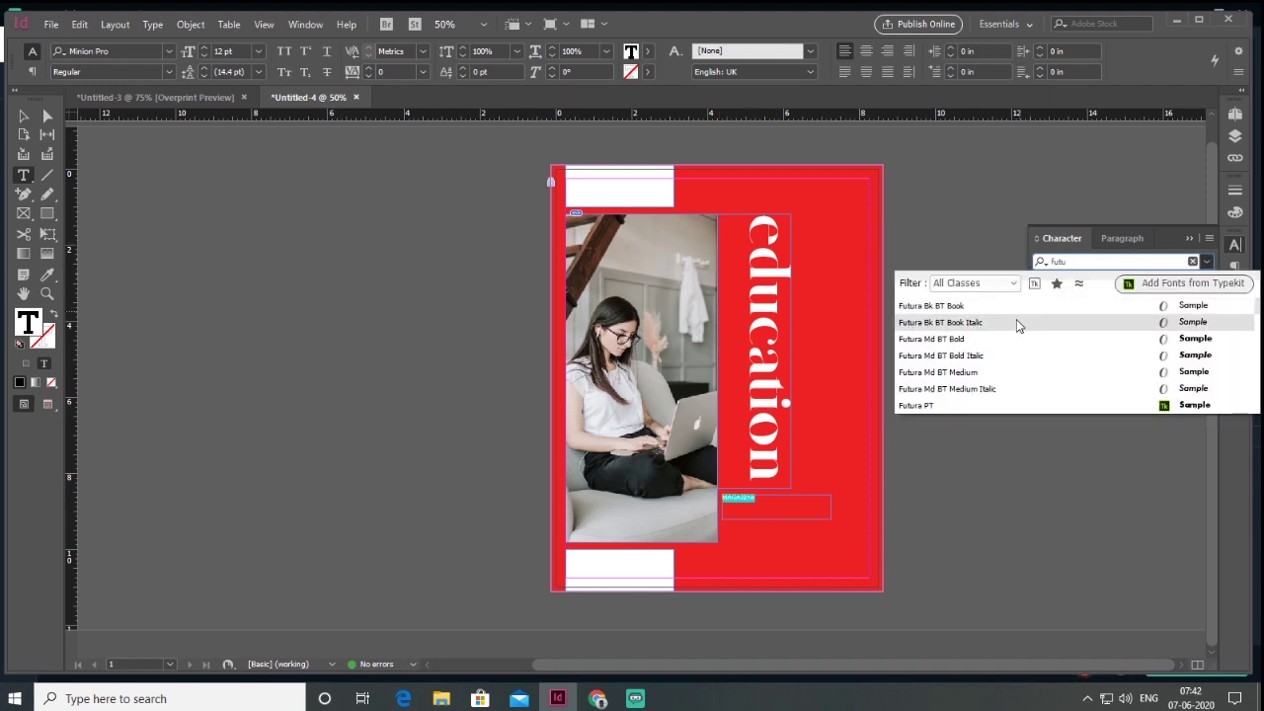
left_click(983, 373)
Enlarge the "MAGAZINE" text until it spans the width of its frame.
left_click(1057, 304)
left_click_drag(1059, 308, 1060, 308)
left_click(1121, 238)
left_click(1062, 238)
Add a text frame directly below "MAGAZINE" reading "youtube.com/digividya".
scroll(754, 554, "up", 4)
left_click(705, 496)
left_click_drag(665, 460, 992, 488)
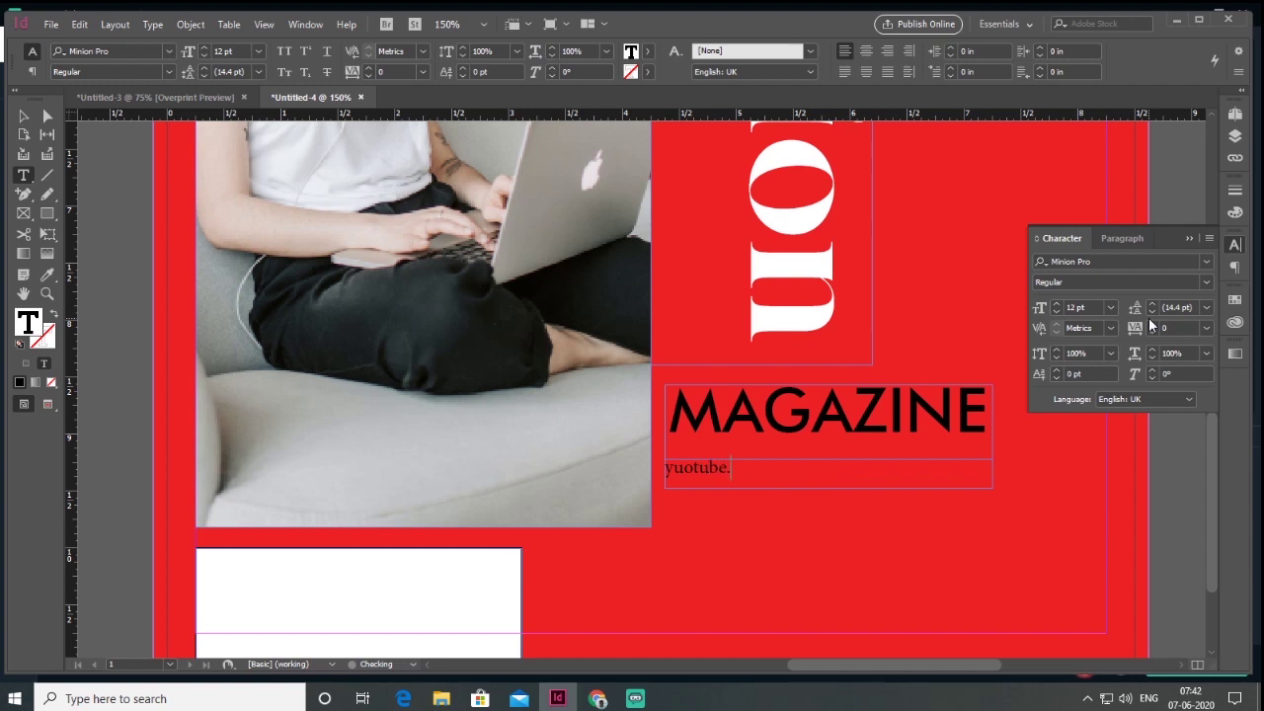
left_click_drag(689, 456, 668, 463)
left_click(694, 468)
type("u")
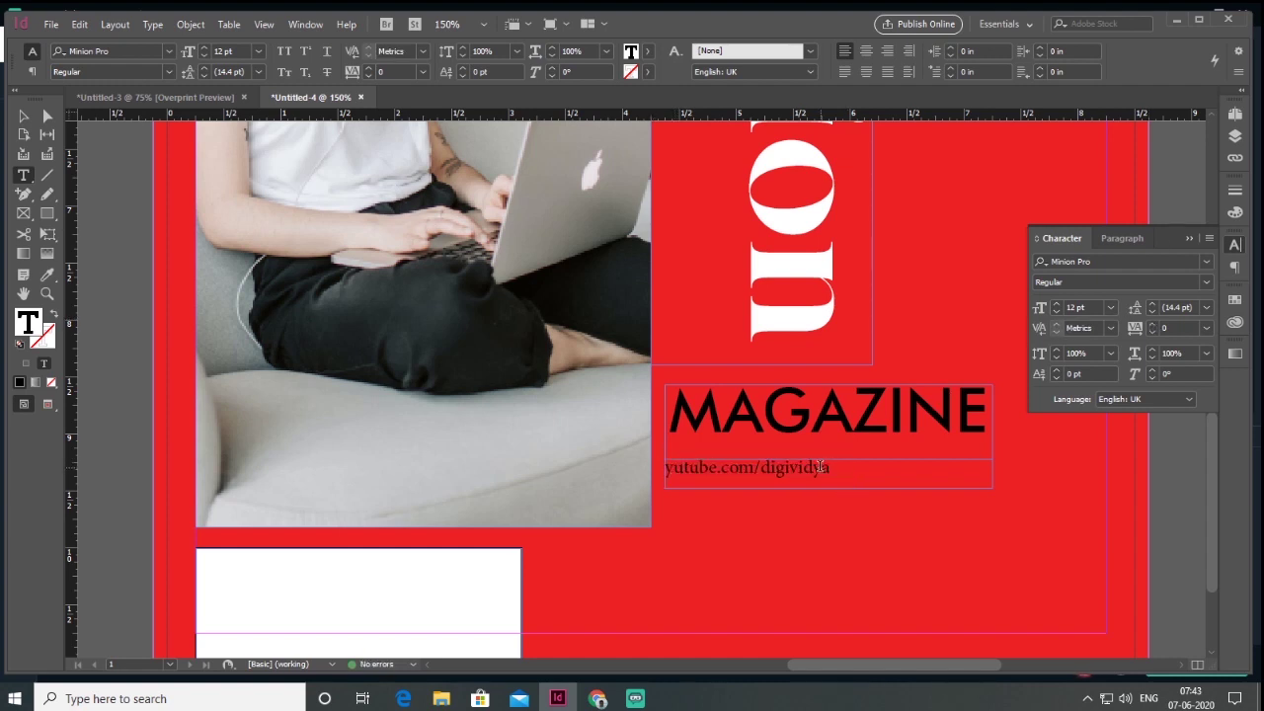
Centre the web address in its frame and set its font to Futura Md BT Medium.
left_click_drag(706, 462, 664, 465)
left_click(1125, 240)
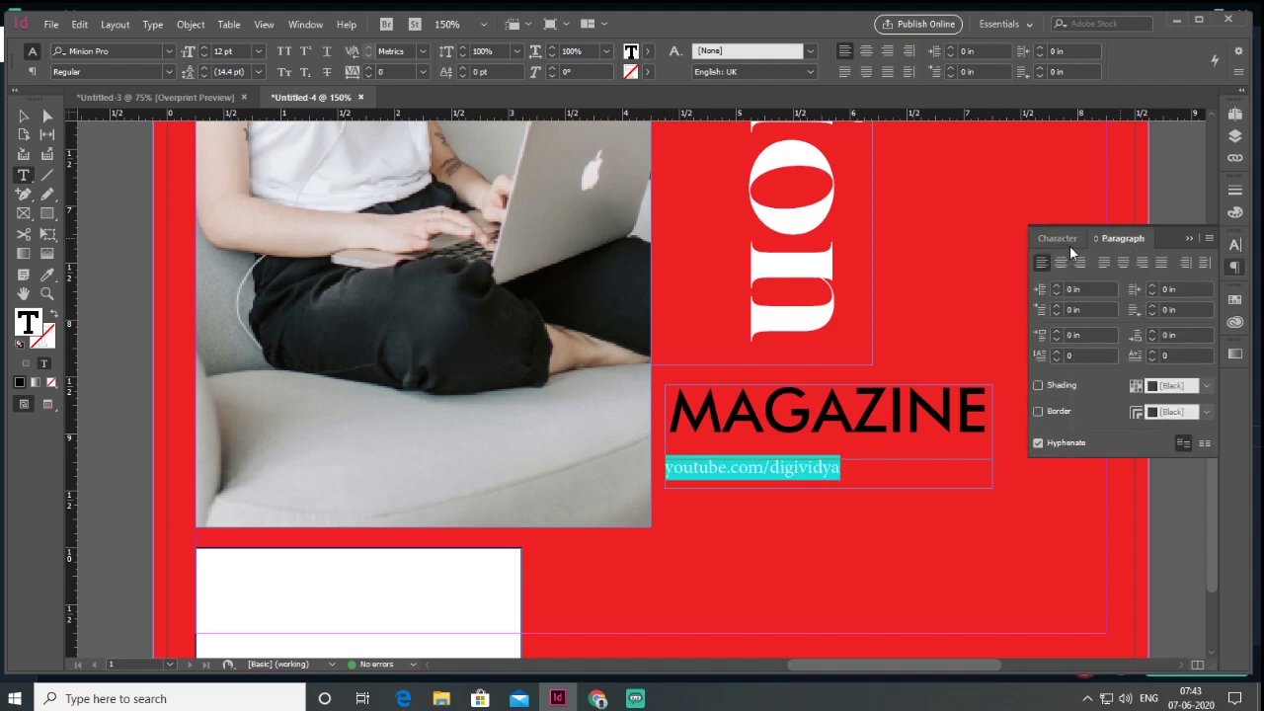
left_click(1061, 263)
left_click(1064, 239)
left_click(1206, 262)
scroll(1007, 444, "up", 10)
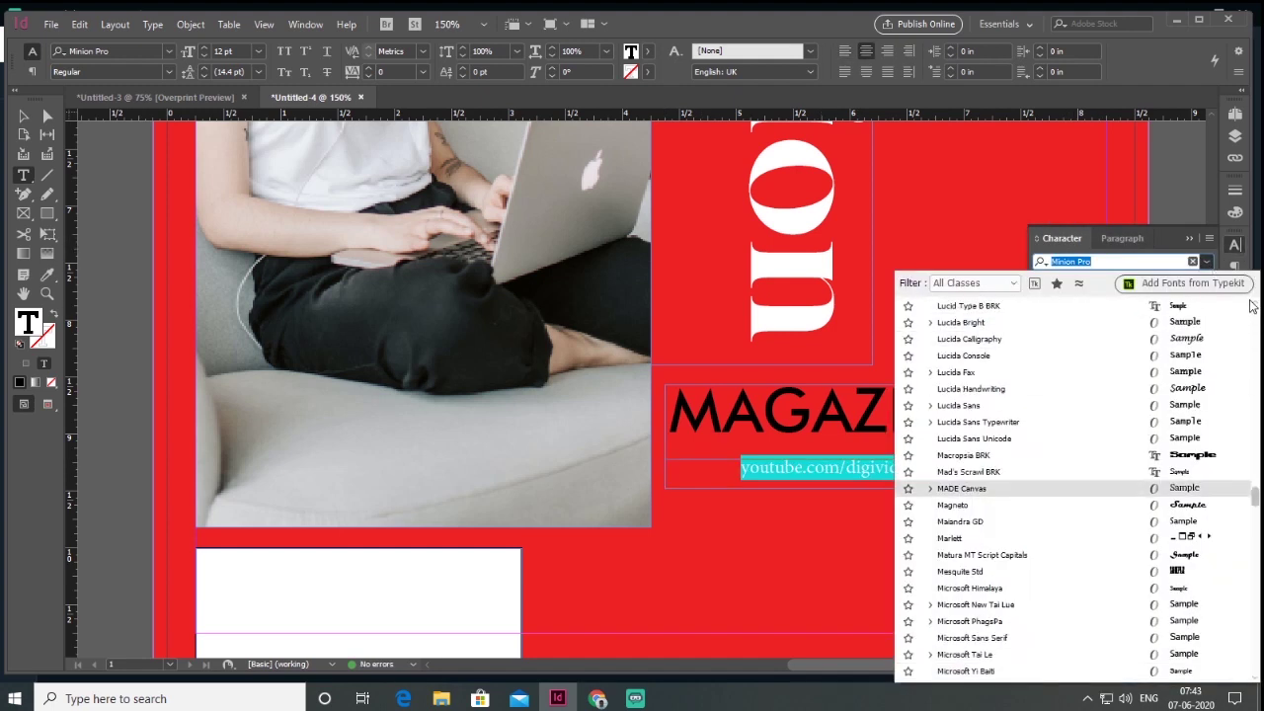
left_click(1007, 307)
key("Escape")
Colour the "MAGAZINE" text and the web address below it white.
key("ctrl+minus")
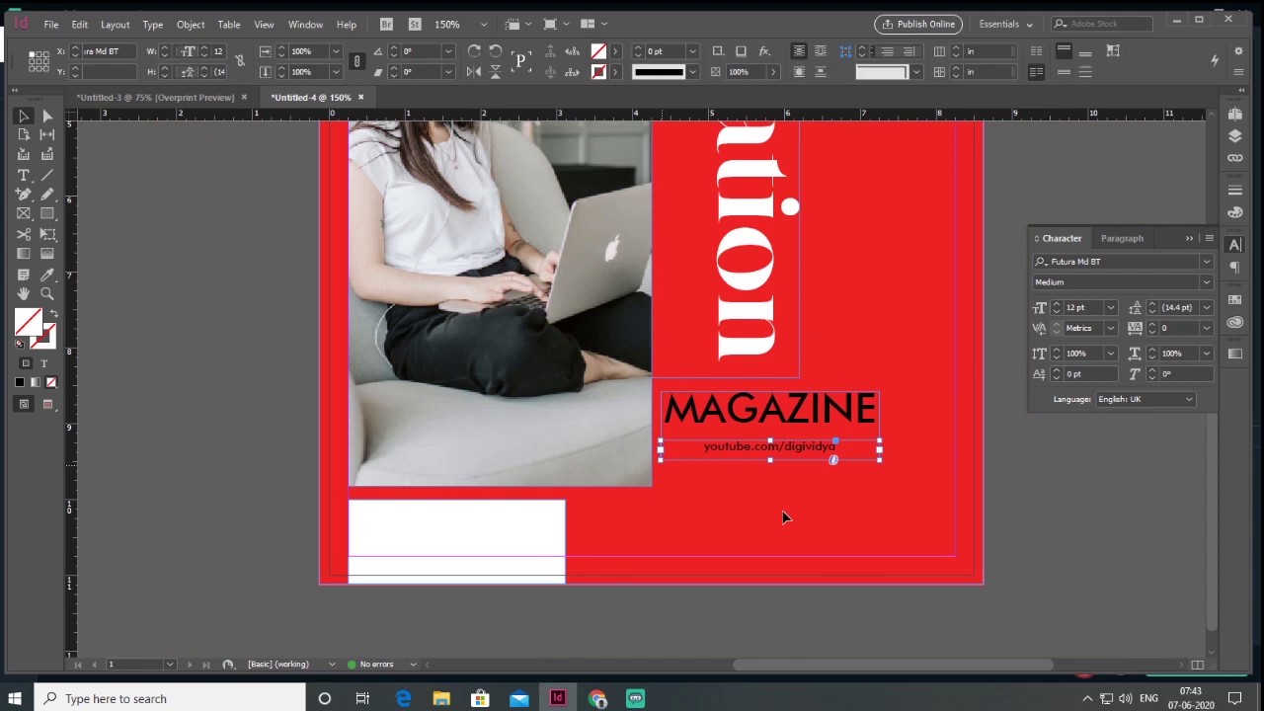
left_click(44, 363)
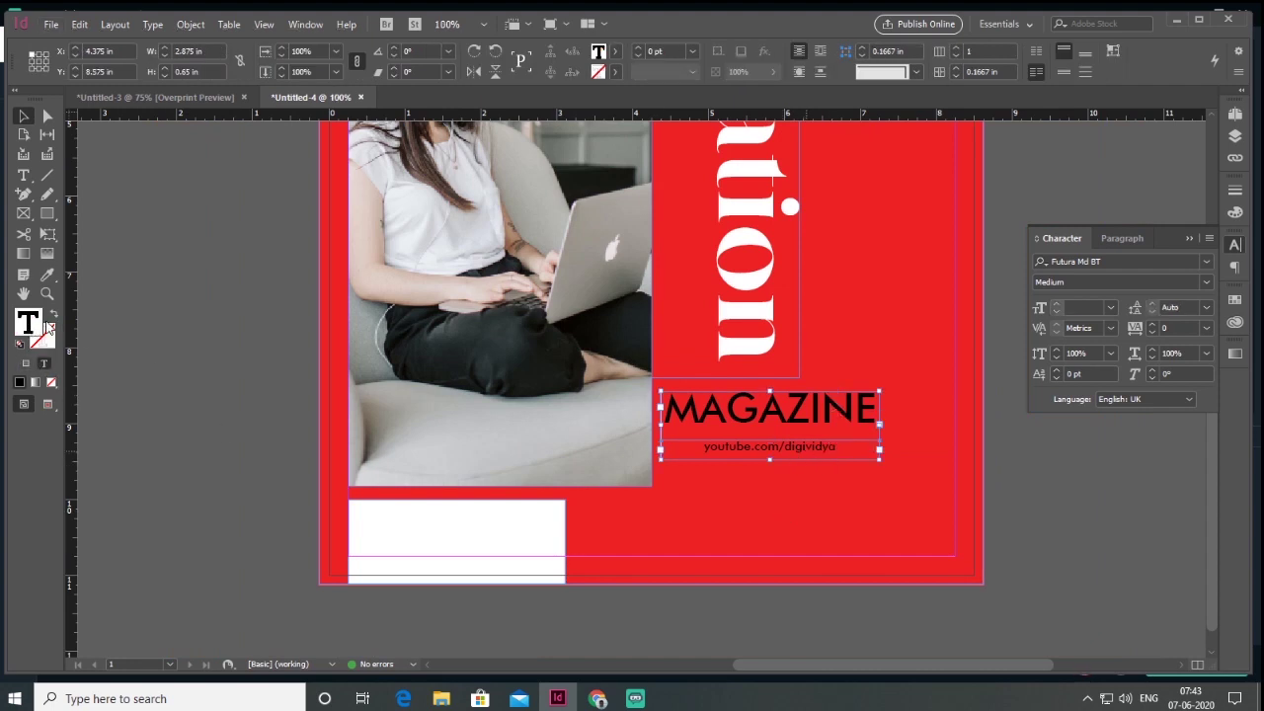
double_click(27, 322)
left_click_drag(725, 247, 780, 194)
left_click(767, 223)
left_click(904, 214)
left_click(1102, 522)
Generate a QR code and place it on the pasteboard beside the page.
scroll(865, 392, "down", 1)
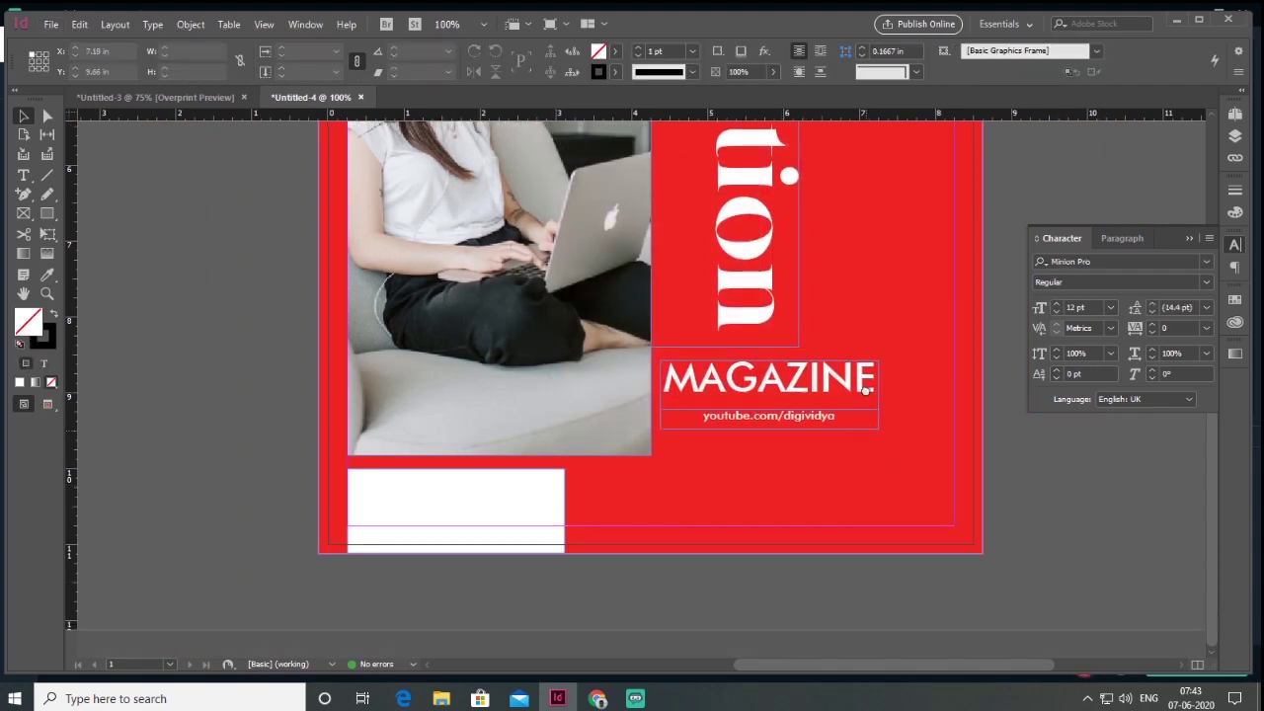
left_click(190, 23)
left_click(255, 251)
left_click(553, 211)
left_click(680, 509)
left_click(165, 326)
Draw a white square of about 1.18 in matching the QR code and bring the QR code to the front.
left_click_drag(246, 397, 257, 421)
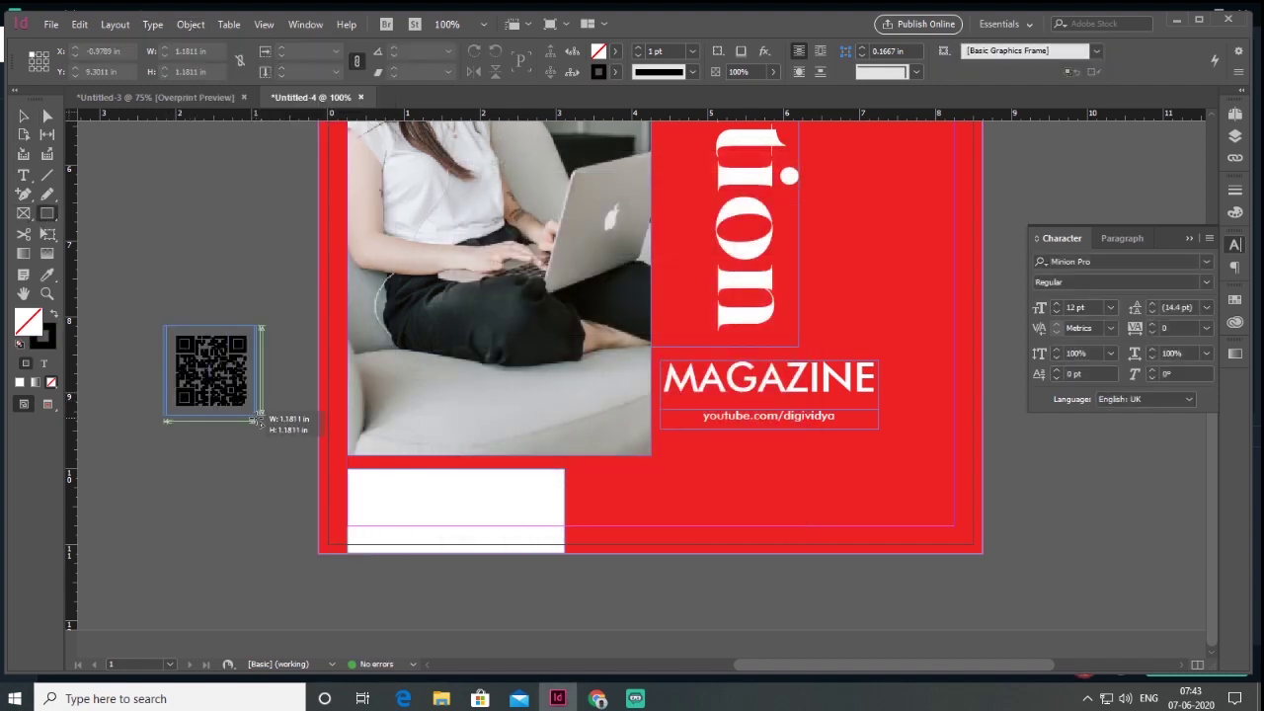
key("v")
left_click(27, 314)
left_click_drag(203, 377, 205, 276)
left_click(231, 353)
right_click(239, 359)
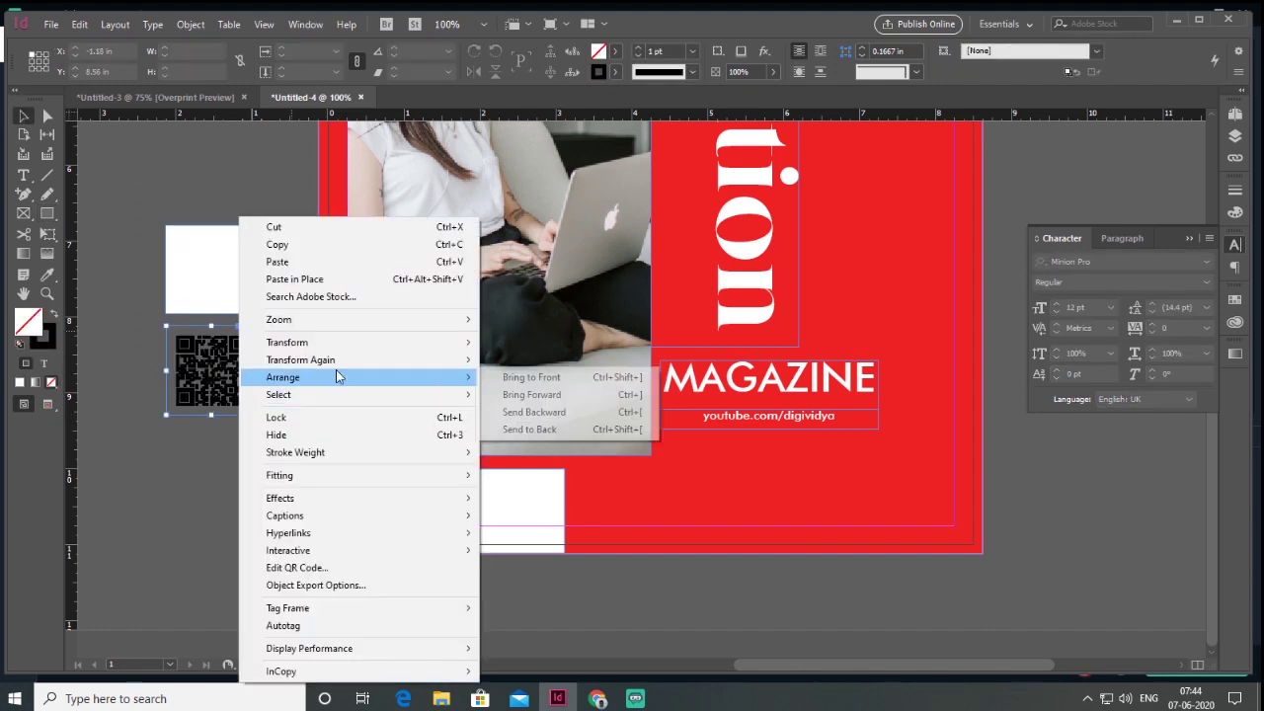
mouse_move(326, 377)
left_click(523, 377)
Centre the QR code on the white square and move both below the web address.
left_click(209, 270, "shift")
left_click(1083, 51)
left_click(1083, 72)
left_click_drag(221, 325, 773, 486)
left_click(708, 501)
Draw a square frame of about 0.93 in in the page's upper-right margin corner and place the DigiVidya logo in it.
key("ctrl+minus")
left_click_drag(776, 170, 679, 375)
key("ctrl+minus")
left_click_drag(871, 191, 833, 226)
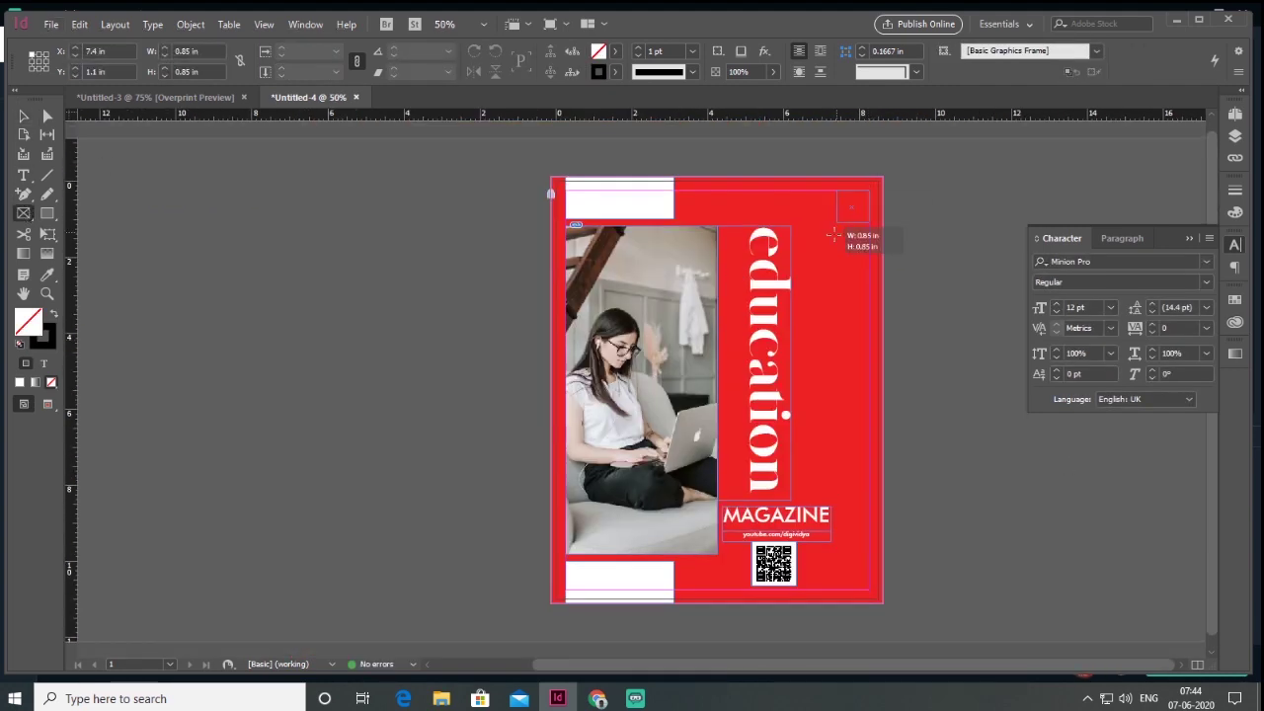
left_click(51, 24)
left_click(79, 243)
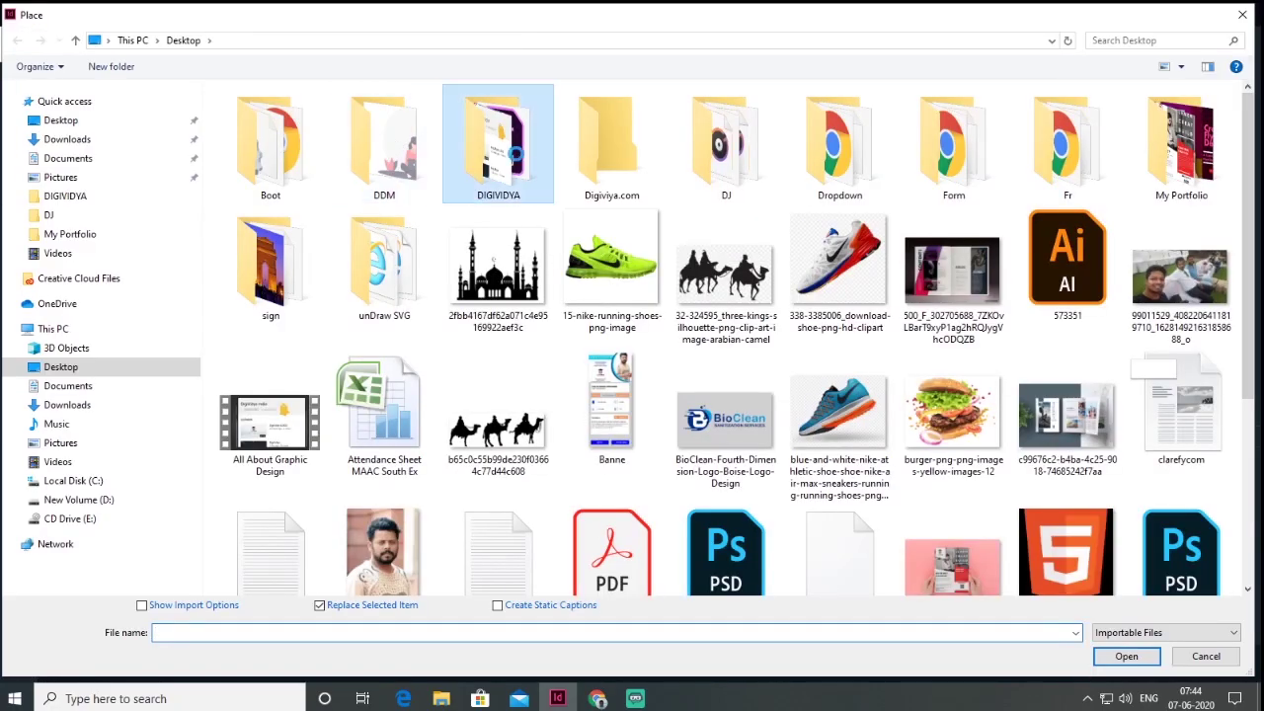
double_click(502, 148)
double_click(600, 239)
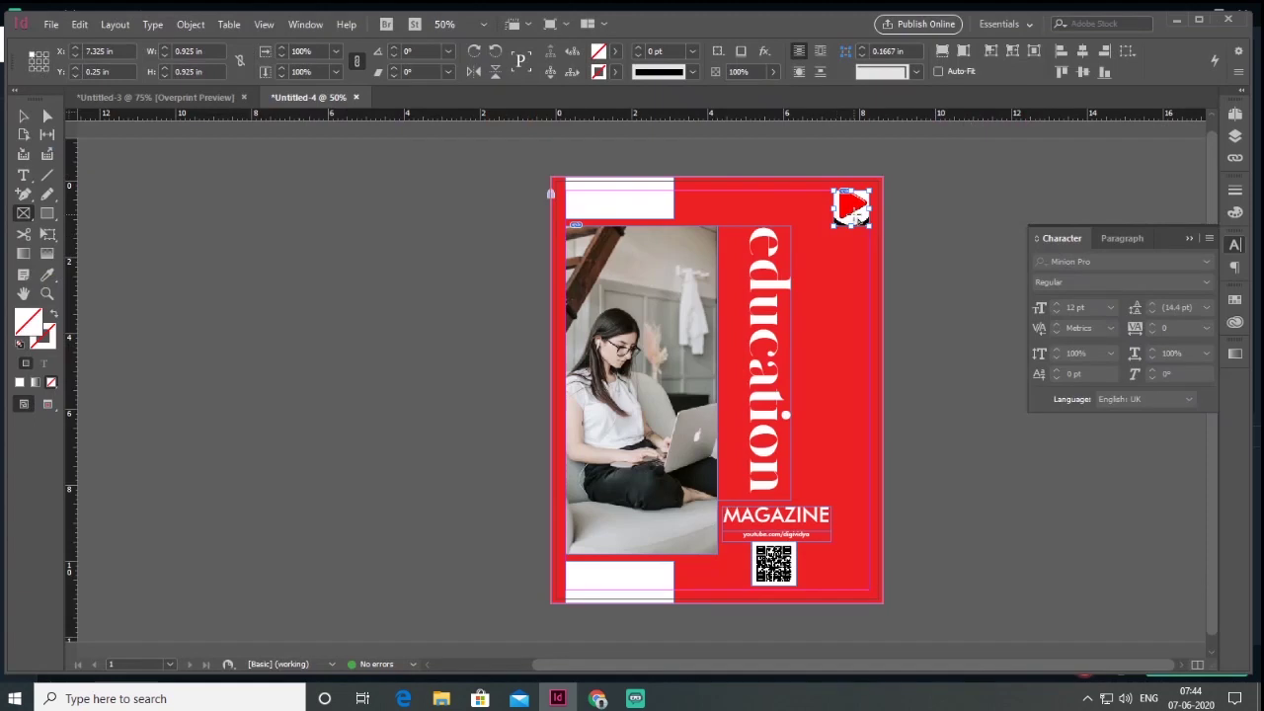
Fit the DigiVidya logo proportionally within its square frame and check it up close.
right_click(851, 207)
mouse_move(987, 422)
left_click(736, 422)
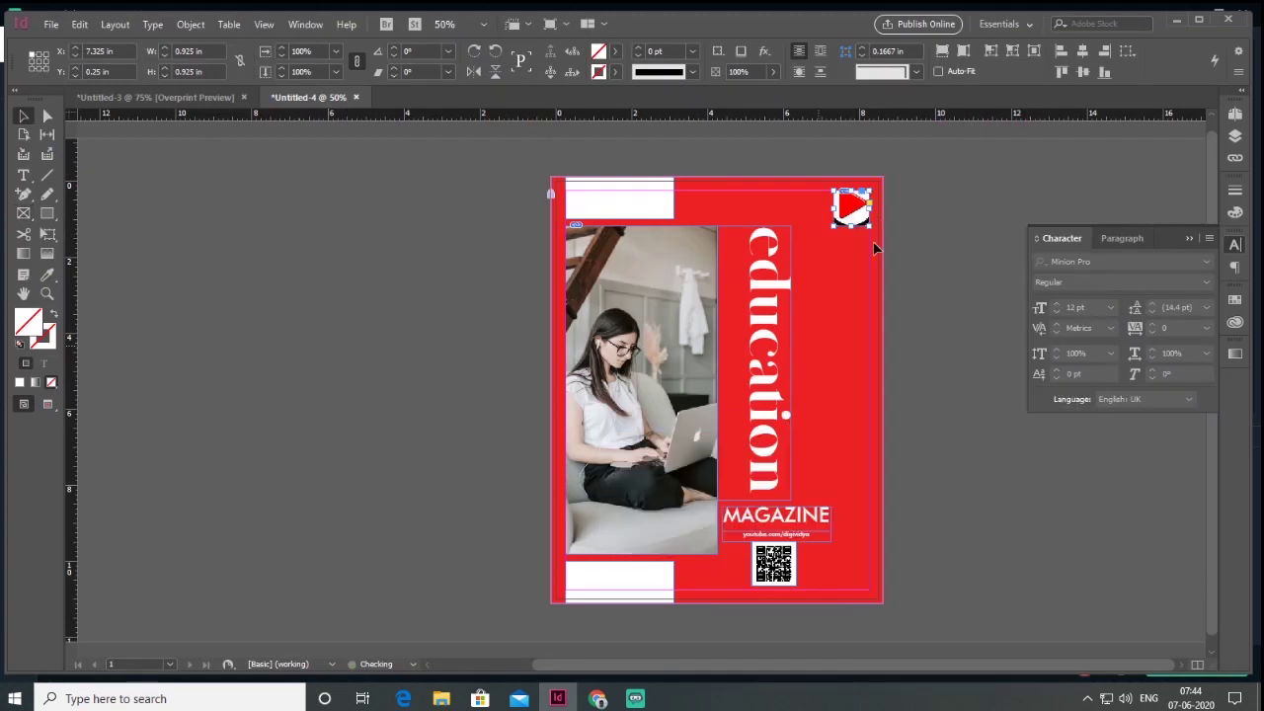
scroll(835, 324, "up", 4)
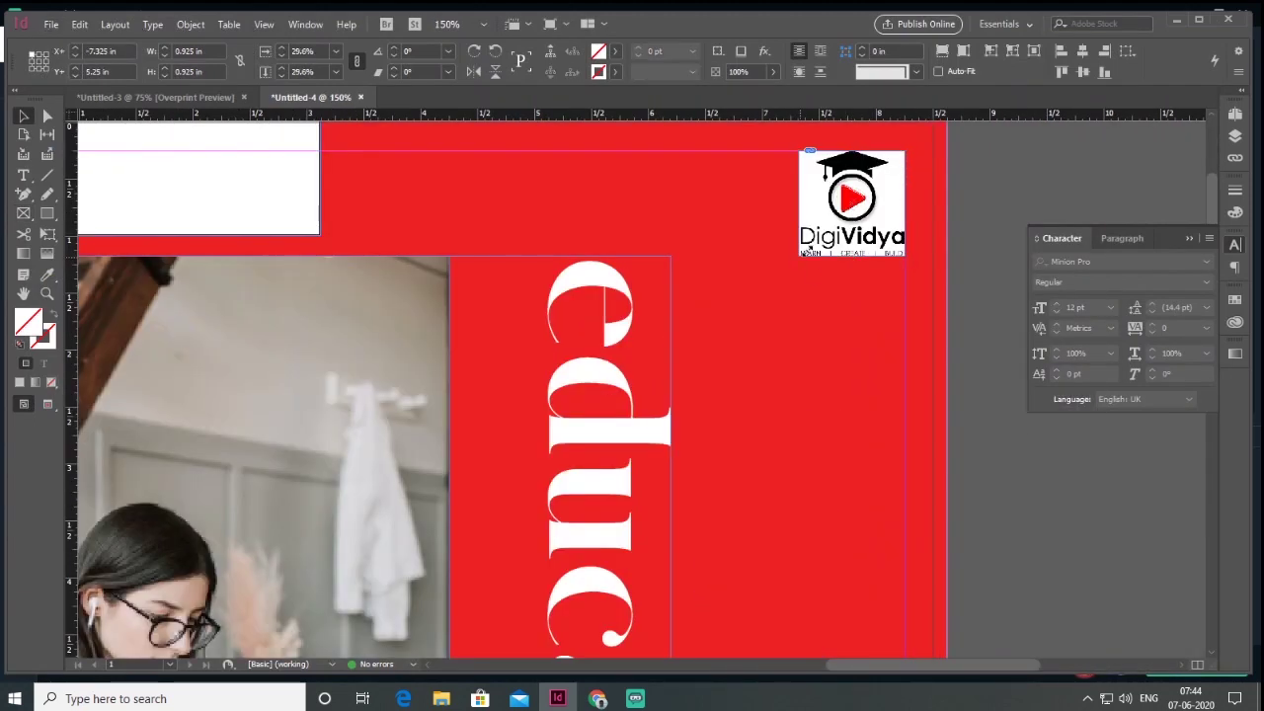
left_click(1037, 448)
scroll(741, 373, "down", 4)
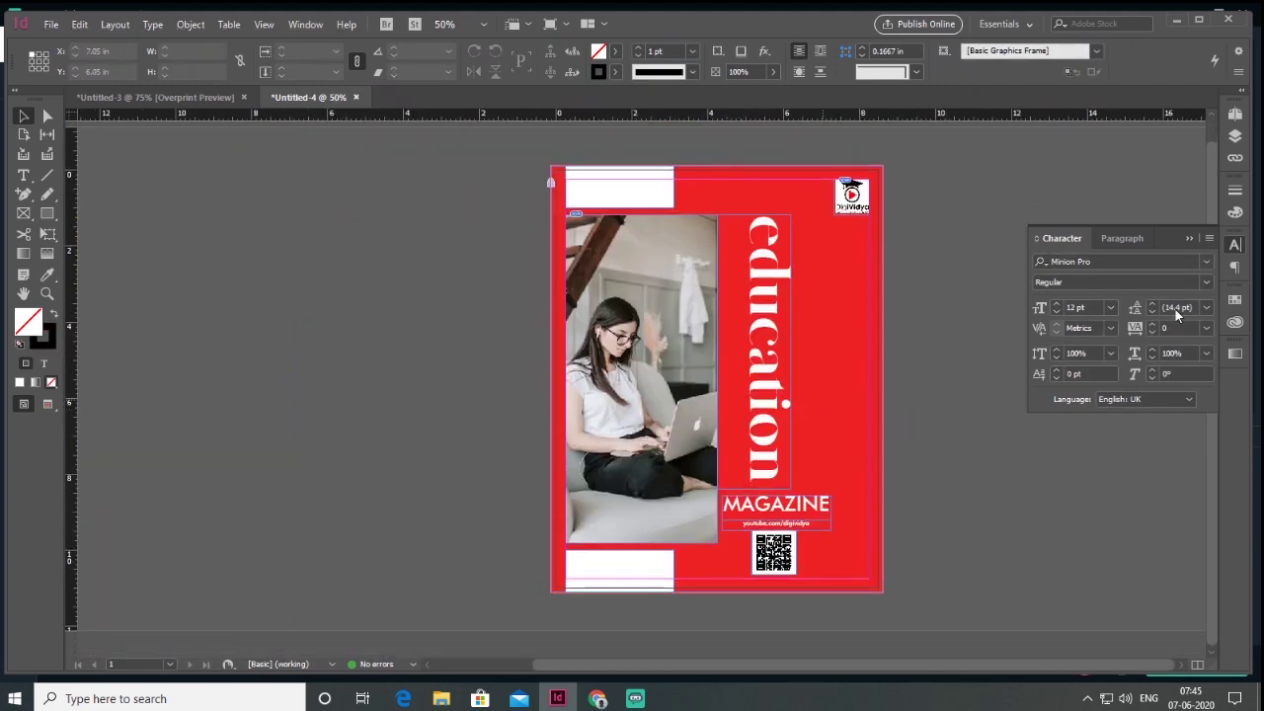
Show the document's pages and go to the blank two-page inside spread.
left_click(1189, 238)
left_click(305, 24)
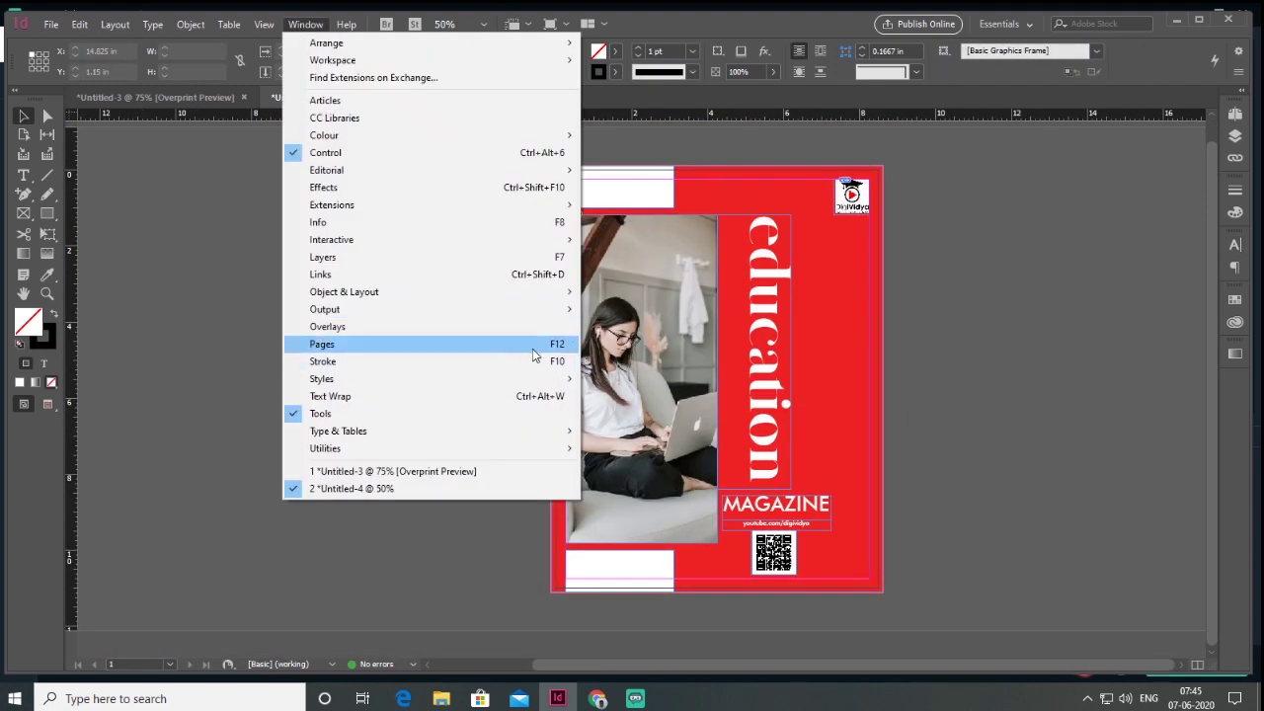
left_click(536, 345)
double_click(1174, 575)
scroll(431, 352, "down", 1)
scroll(727, 348, "left", 1)
Draw a full-height rectangle about 2.96 × 11.24 in on the left page with a gradient fill and no stroke.
left_click(48, 213)
left_click_drag(337, 166, 452, 590)
left_click(35, 382)
left_click(50, 342)
left_click(51, 382)
left_click(22, 115)
Change the white end of the rectangle's linear gradient to purple.
left_click(1235, 353)
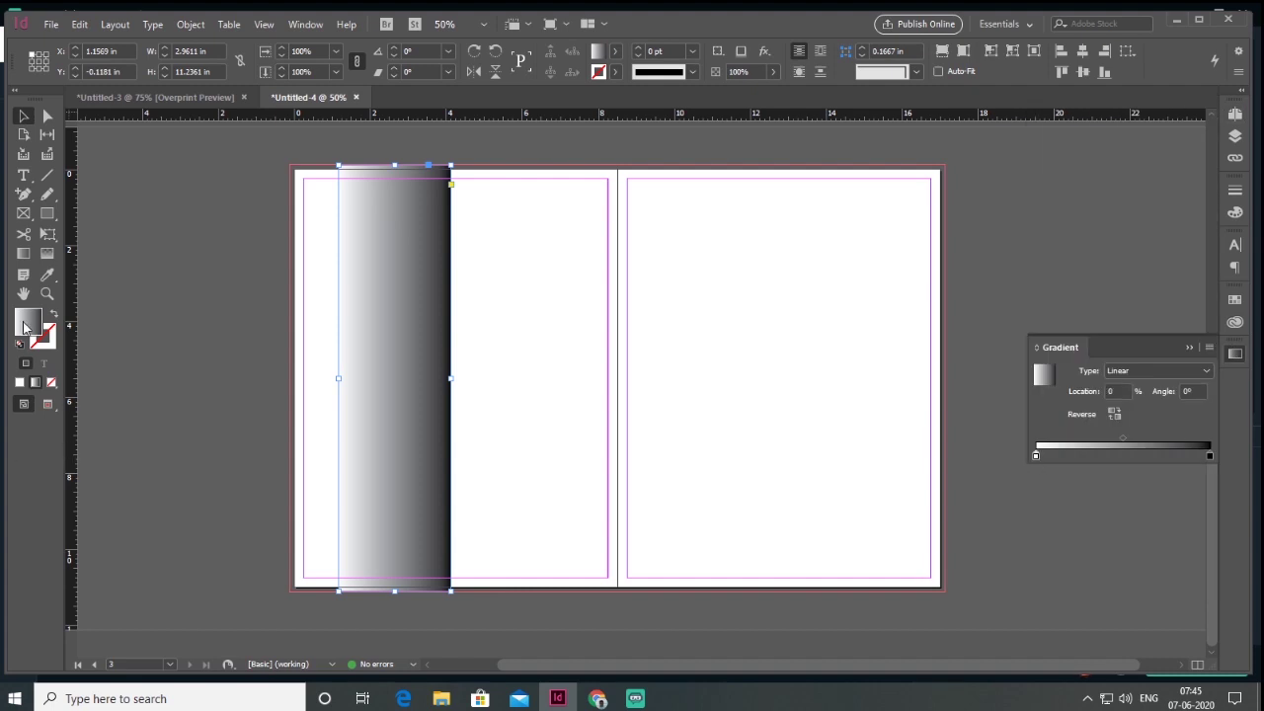
double_click(25, 328)
left_click(747, 427)
left_click(767, 324)
left_click(906, 211)
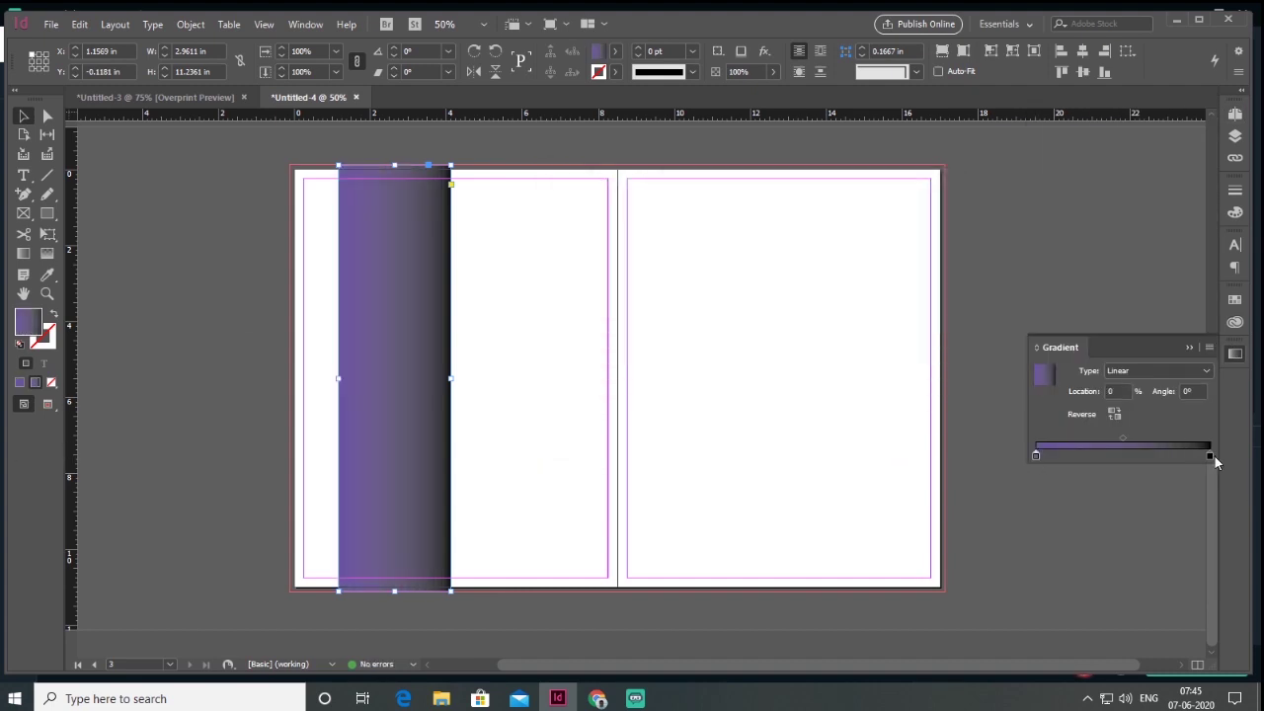
Change the black end of the rectangle's gradient to pink and set the gradient angle to -90°.
double_click(35, 331)
left_click(765, 224)
left_click(658, 429)
left_click(903, 208)
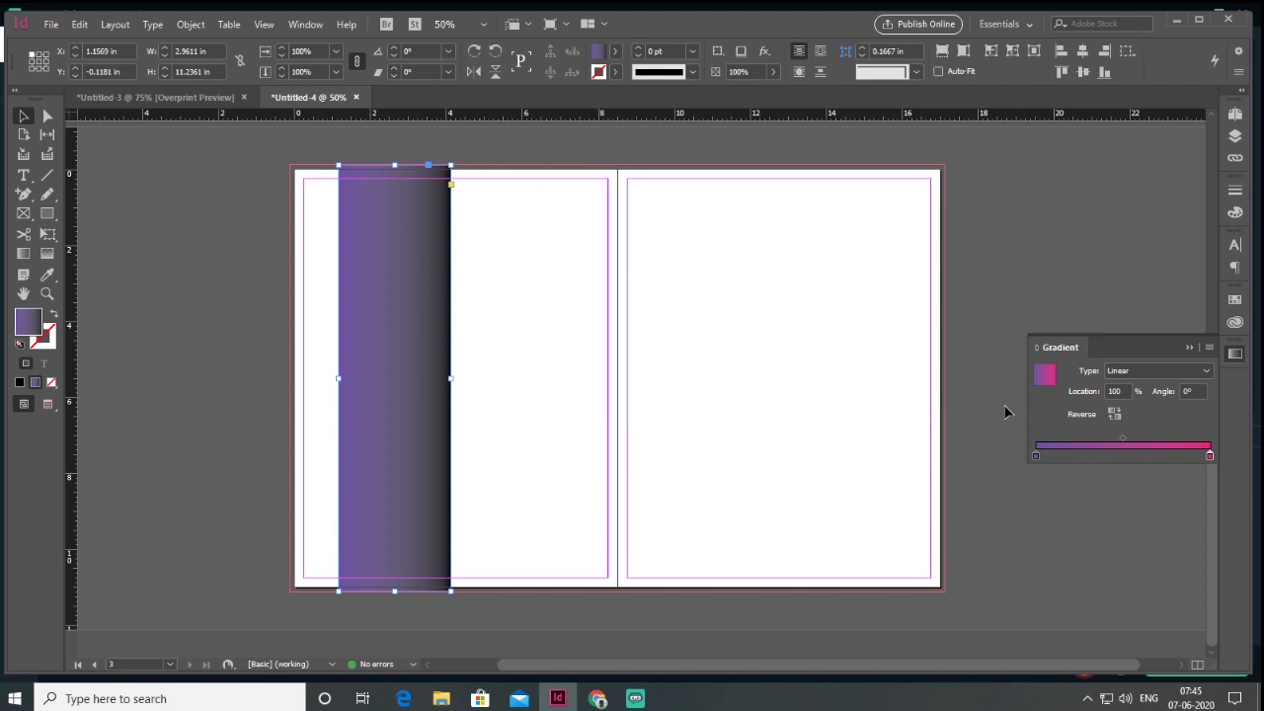
type("-90")
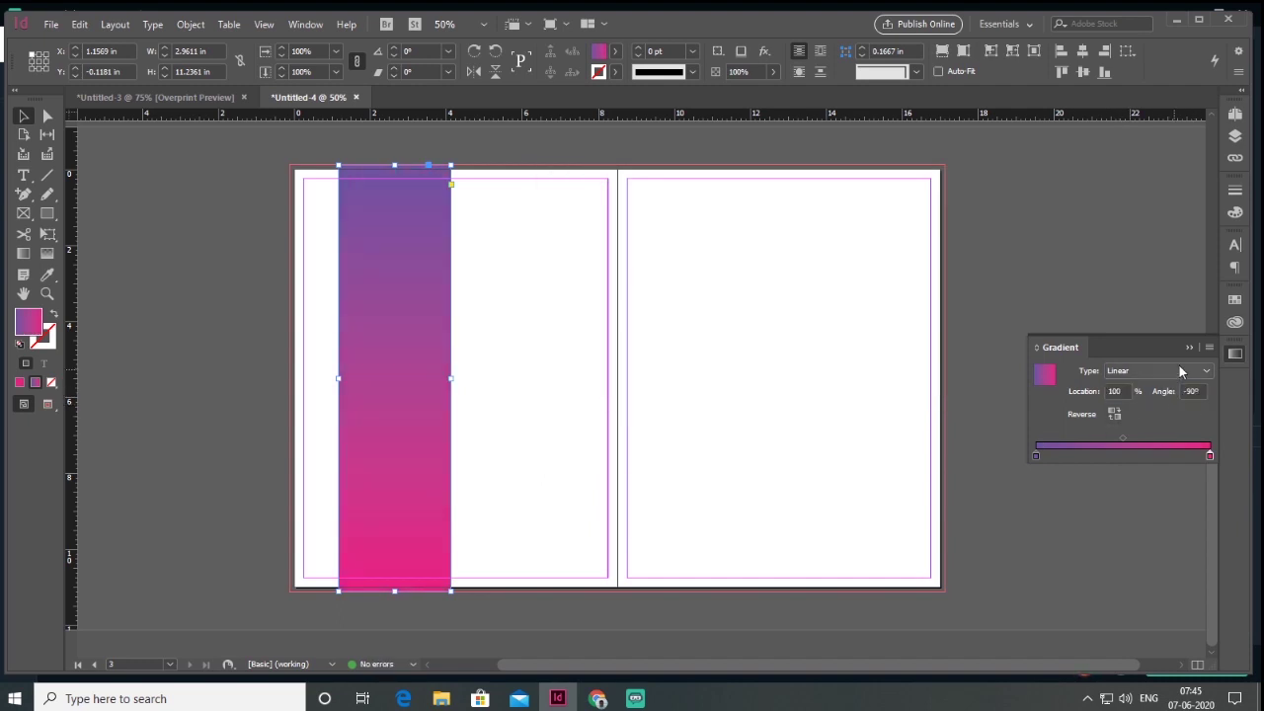
Shear the gradient rectangle into a slanted band and position its lower end at the left page's outer bleed corner.
left_click(190, 23)
mouse_move(208, 40)
left_click(434, 94)
left_click(908, 255)
mouse_move(401, 330)
left_mouse_down()
mouse_move(434, 327)
mouse_move(413, 333)
left_mouse_up()
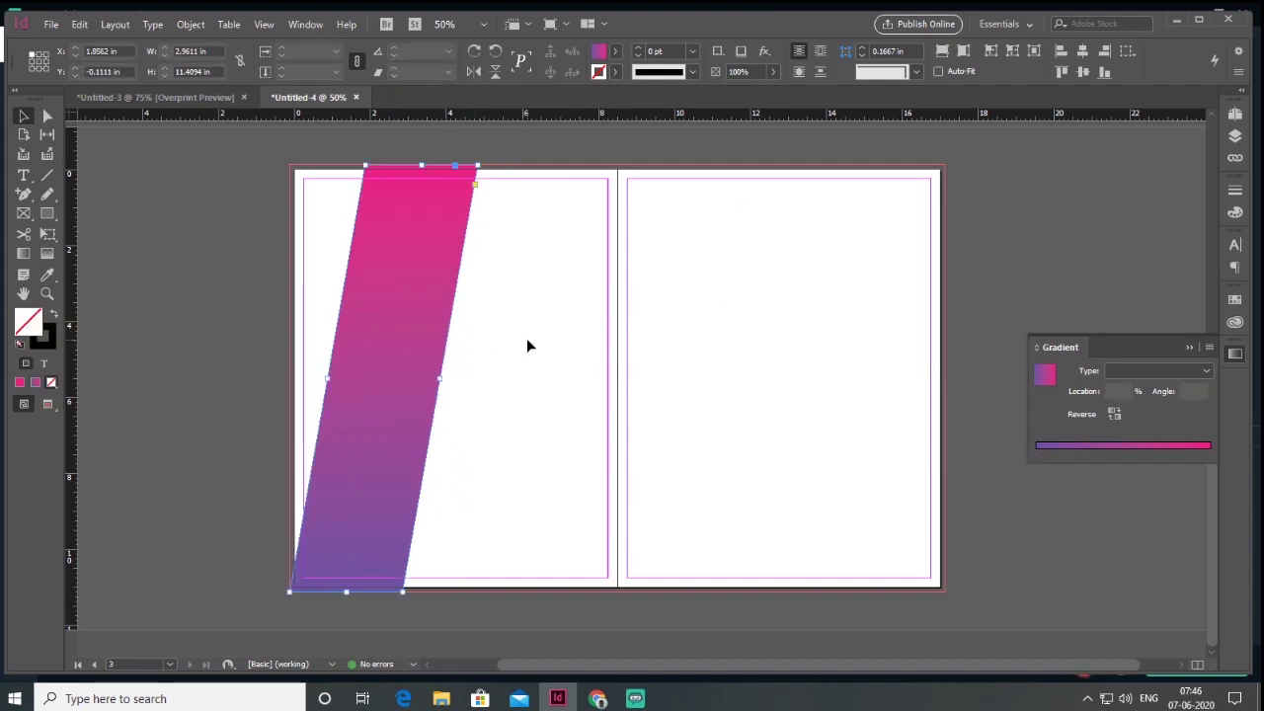
left_click(526, 345)
Draw a picture frame about 2.6 × 2.125 in on the upper part of the band and round its corners.
left_click(24, 213)
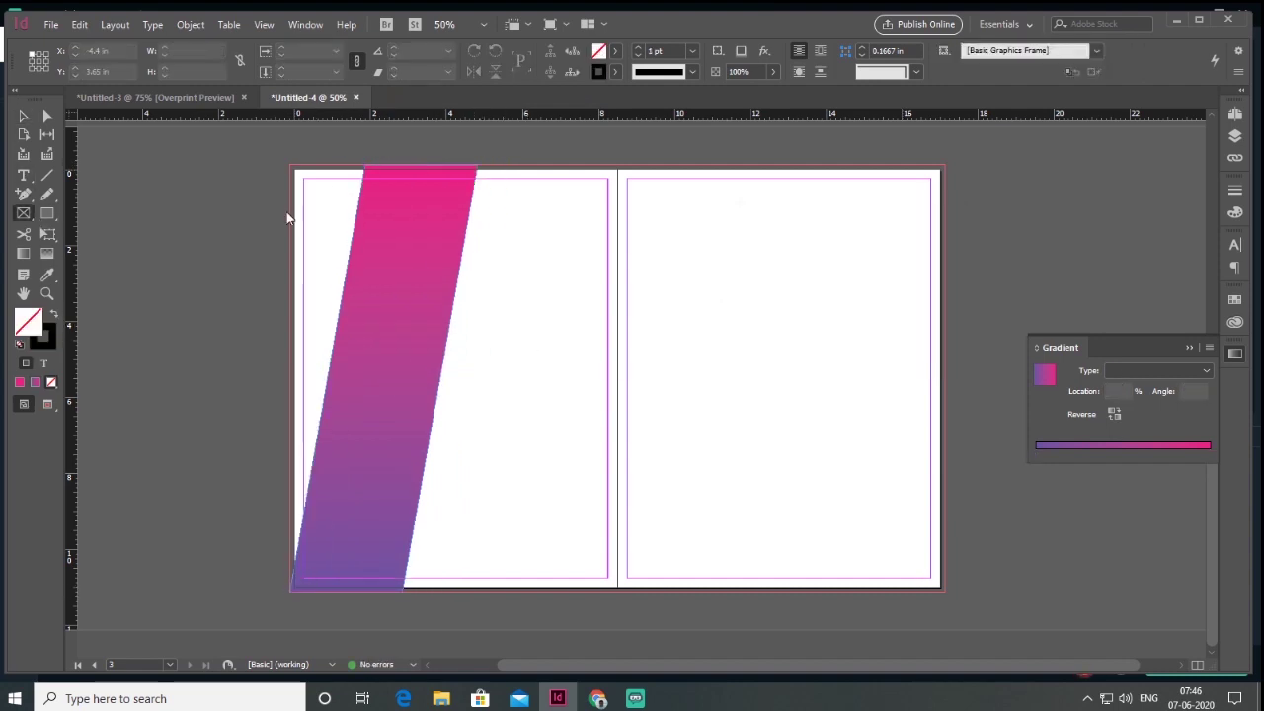
left_click_drag(365, 208, 420, 277)
key("v")
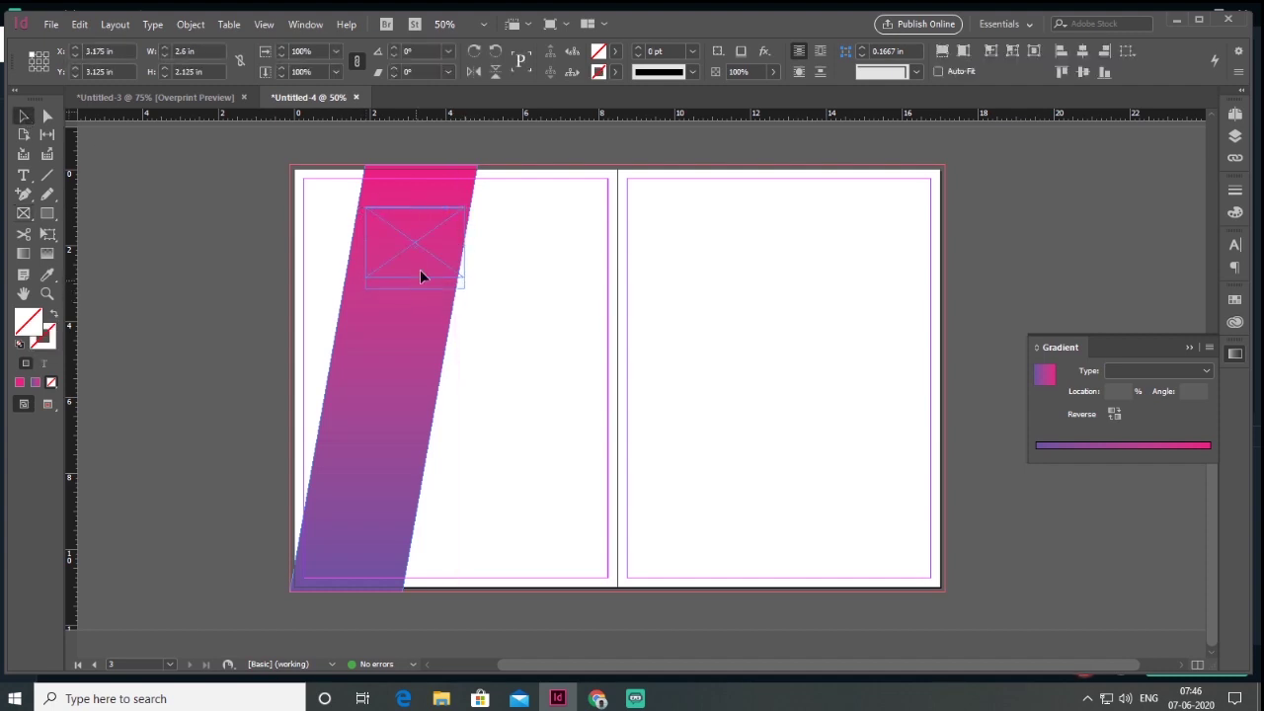
left_click(916, 71)
left_click(888, 171)
Place pexels-photo-1595385 from the Desktop in the rounded frame and fill the frame proportionally.
left_click(51, 24)
left_click(69, 243)
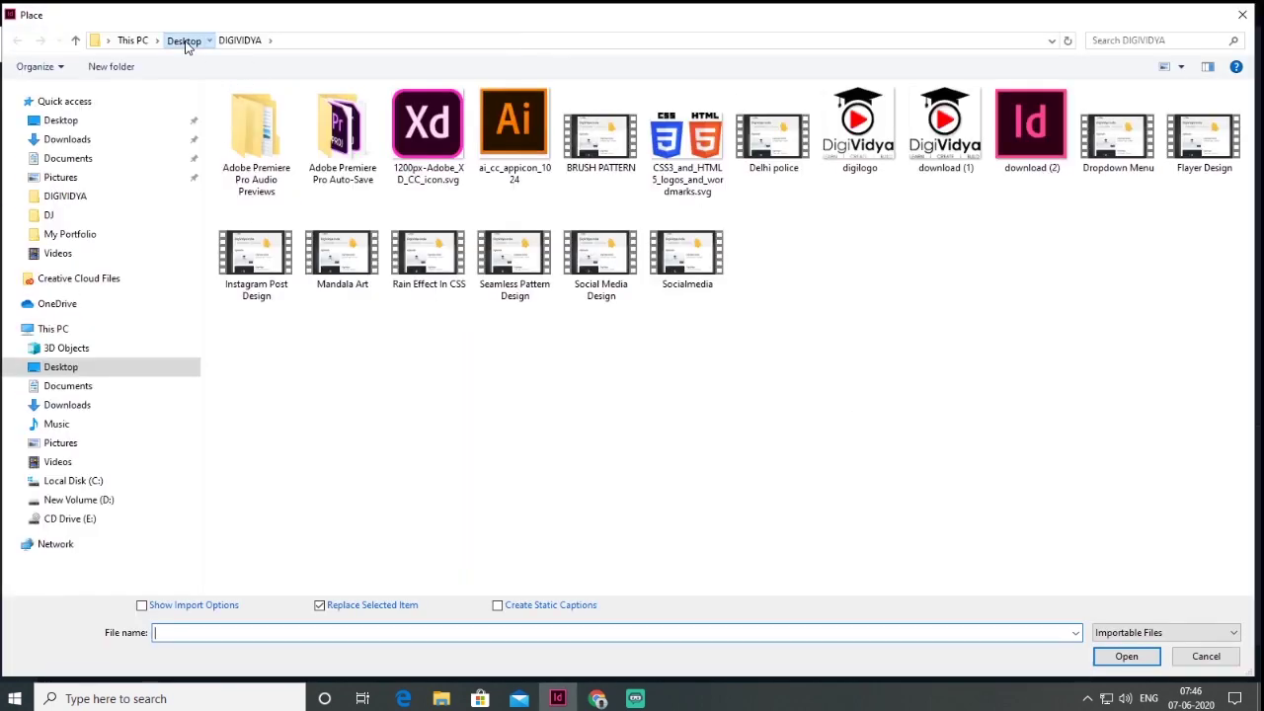
left_click(185, 40)
scroll(849, 415, "down", 5)
left_click(930, 409)
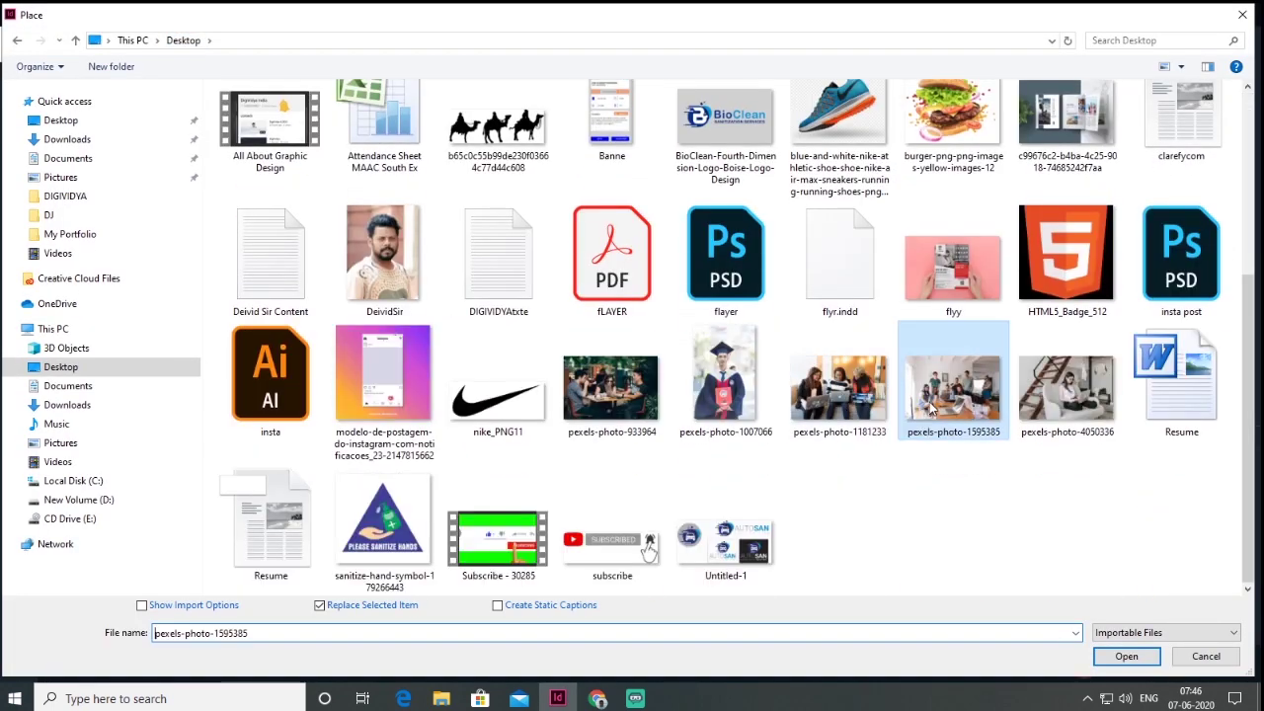
double_click(930, 409)
right_click(415, 231)
mouse_move(576, 426)
left_click(706, 425)
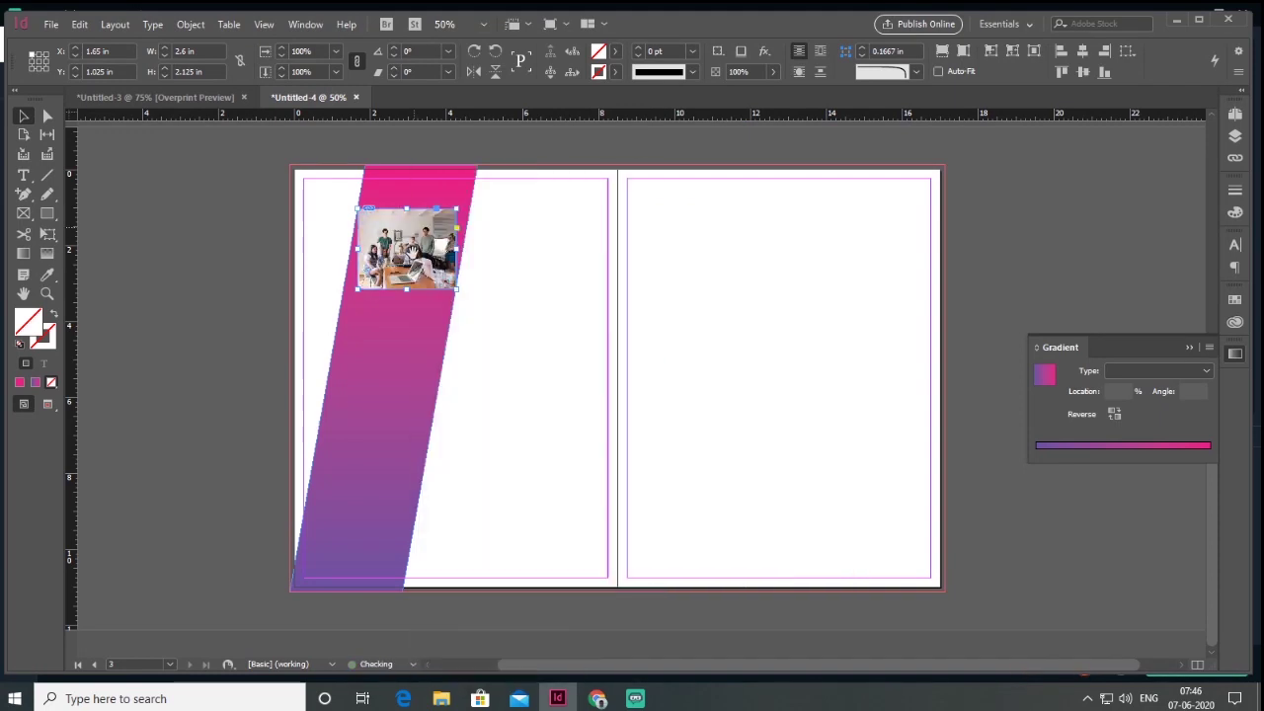
Enlarge the group photo slightly within its rounded frame.
left_click(413, 253)
left_click_drag(467, 289, 483, 299)
left_click(153, 362)
Draw a tall picture frame about 2.6 × 4.82 in directly below the group photo, matching its width.
key("ctrl+equal")
key("ctrl+equal")
left_click_drag(325, 257, 779, 406)
key("ctrl+minus")
left_click_drag(680, 334, 583, 195)
left_click(24, 176)
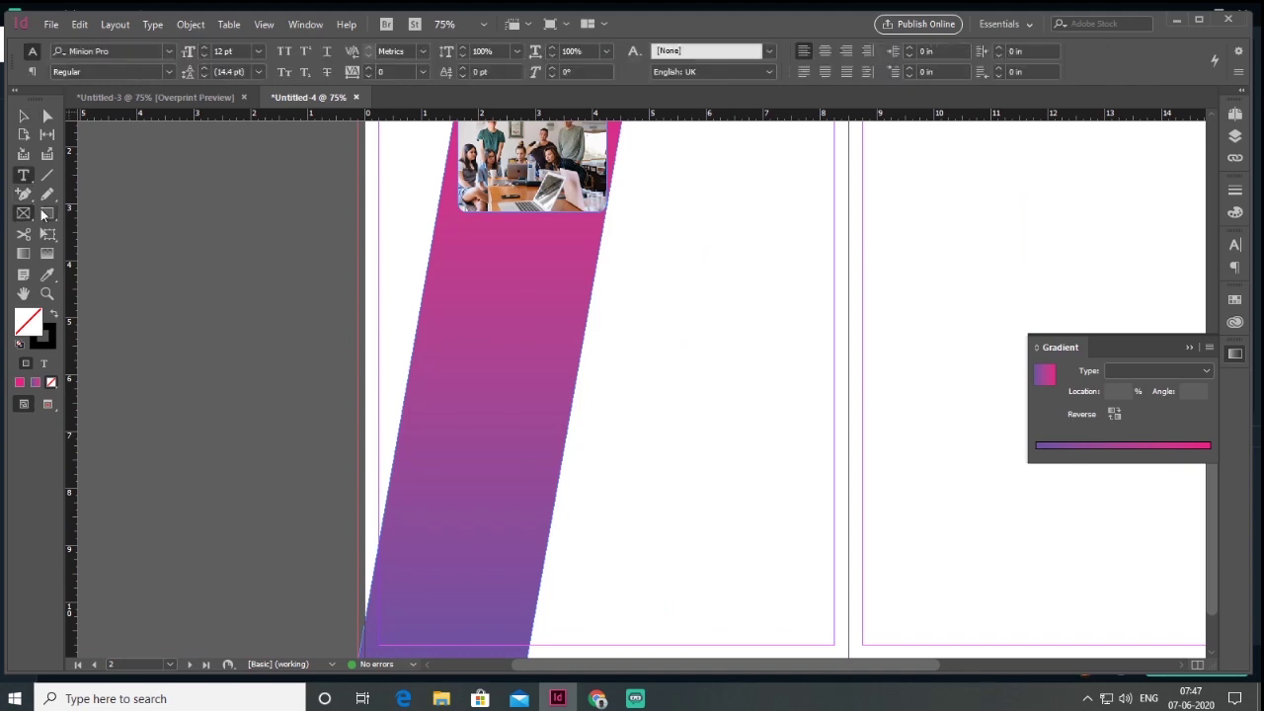
left_click(43, 215)
mouse_move(457, 217)
left_mouse_down()
mouse_move(606, 484)
mouse_move(606, 441)
left_mouse_up()
key("v")
left_click_drag(532, 311, 542, 367)
key("alt+f")
key("Escape")
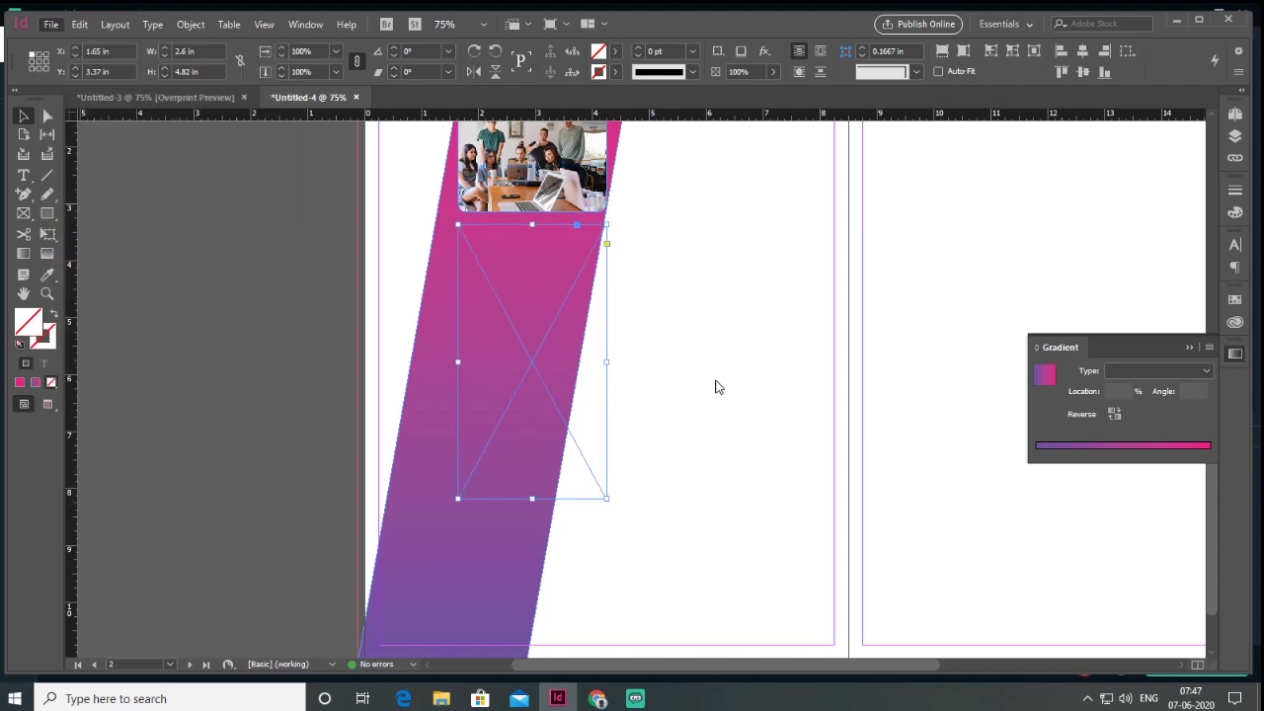
Place the graduate photo pexels-photo-1007066 in the tall frame and fill the frame proportionally.
key("ctrl+d")
left_click_drag(1243, 302, 1258, 508)
double_click(647, 385)
right_click(535, 305)
mouse_move(632, 422)
left_click(800, 421)
Enlarge the graduate photo slightly within the tall frame.
left_click(533, 362)
left_click_drag(624, 499, 652, 533)
left_click(699, 383)
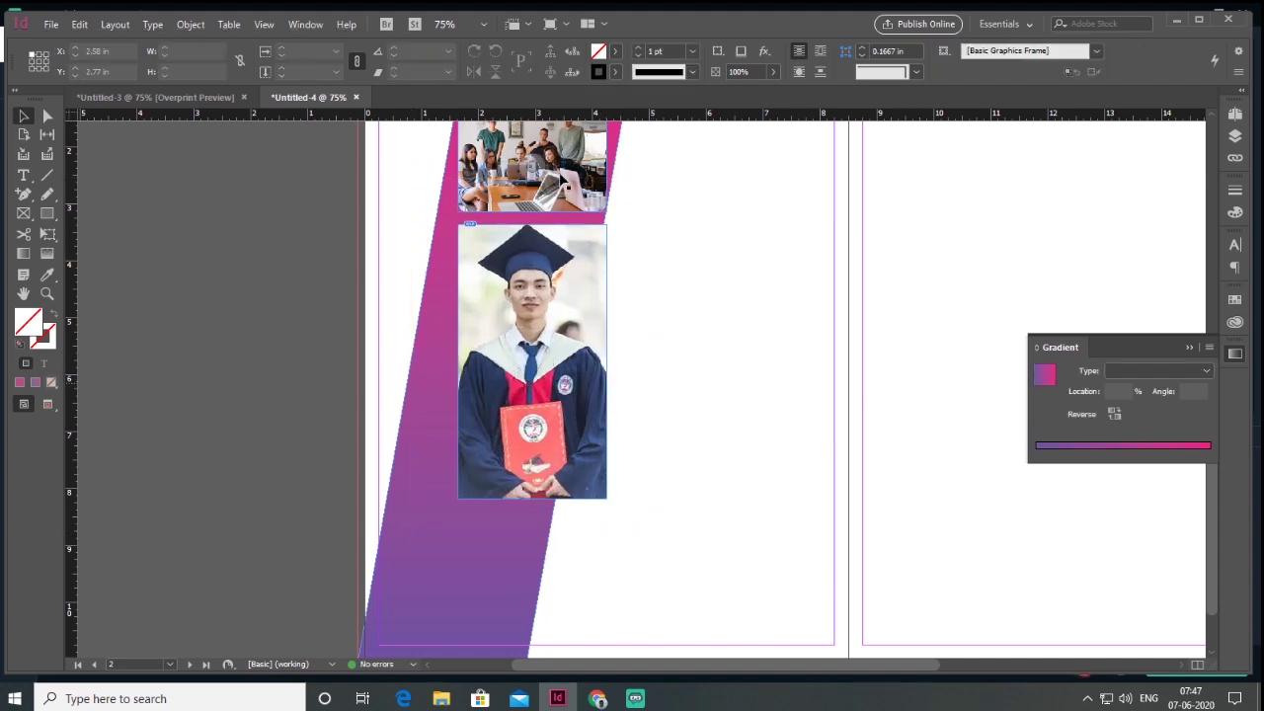
Duplicate the rounded group photo frame below the graduate photo and delete the picture inside the copy.
left_click_drag(563, 180, 564, 595)
scroll(685, 527, "down", 2)
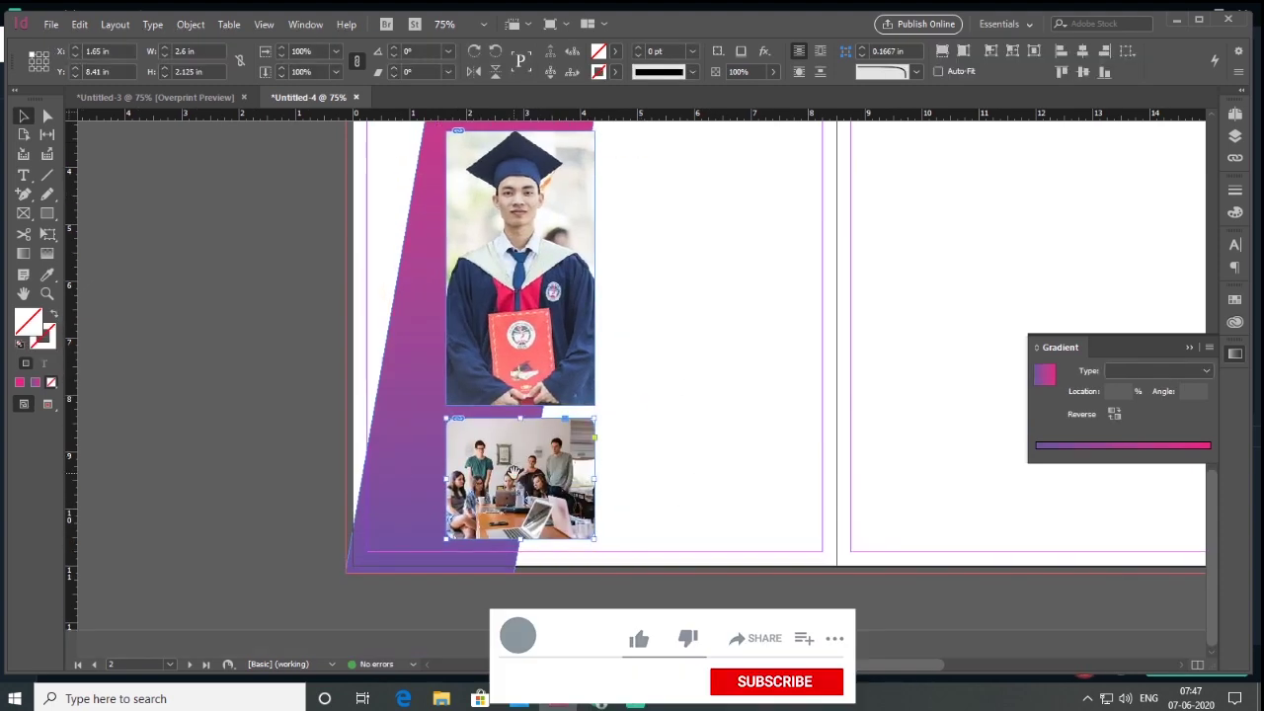
left_click(515, 473)
key("Delete")
left_click(533, 488)
Place pexels-photo-1181233, the three women with laptops, in the empty lower frame and fill the frame proportionally.
left_click(52, 24)
left_click(108, 244)
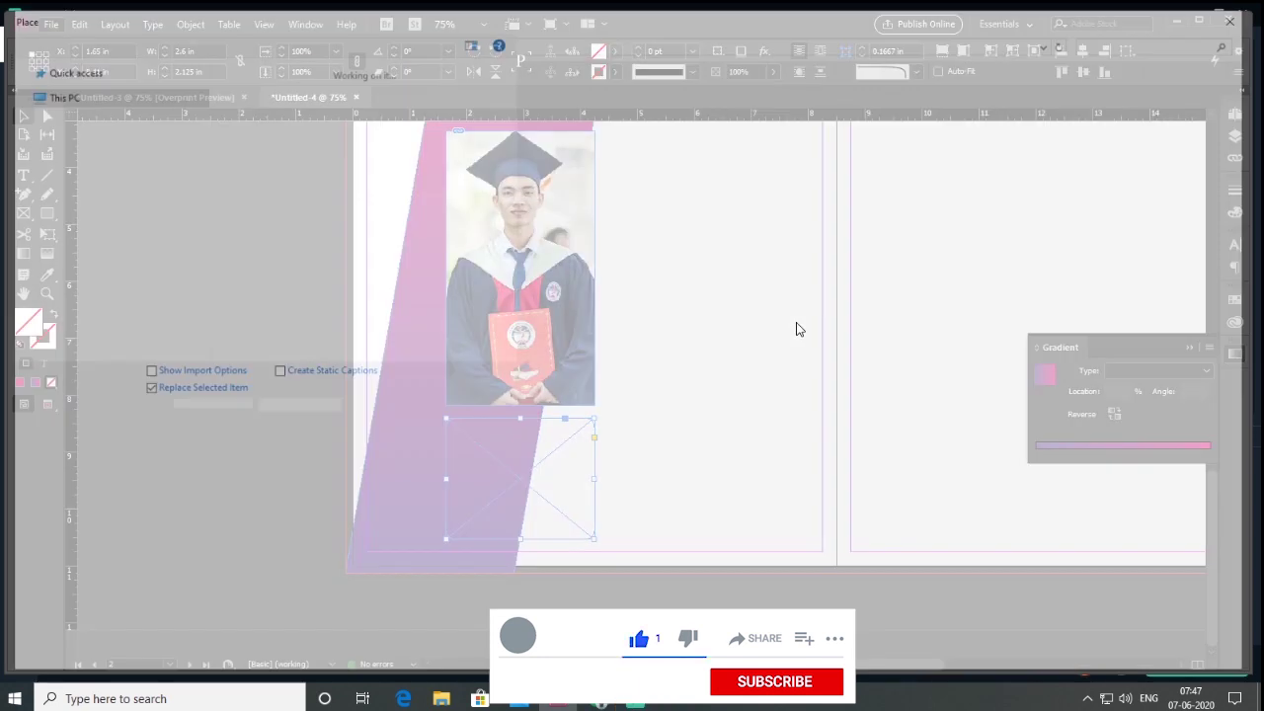
scroll(847, 432, "down", 3)
double_click(839, 395)
right_click(529, 457)
mouse_move(573, 423)
left_click(834, 423)
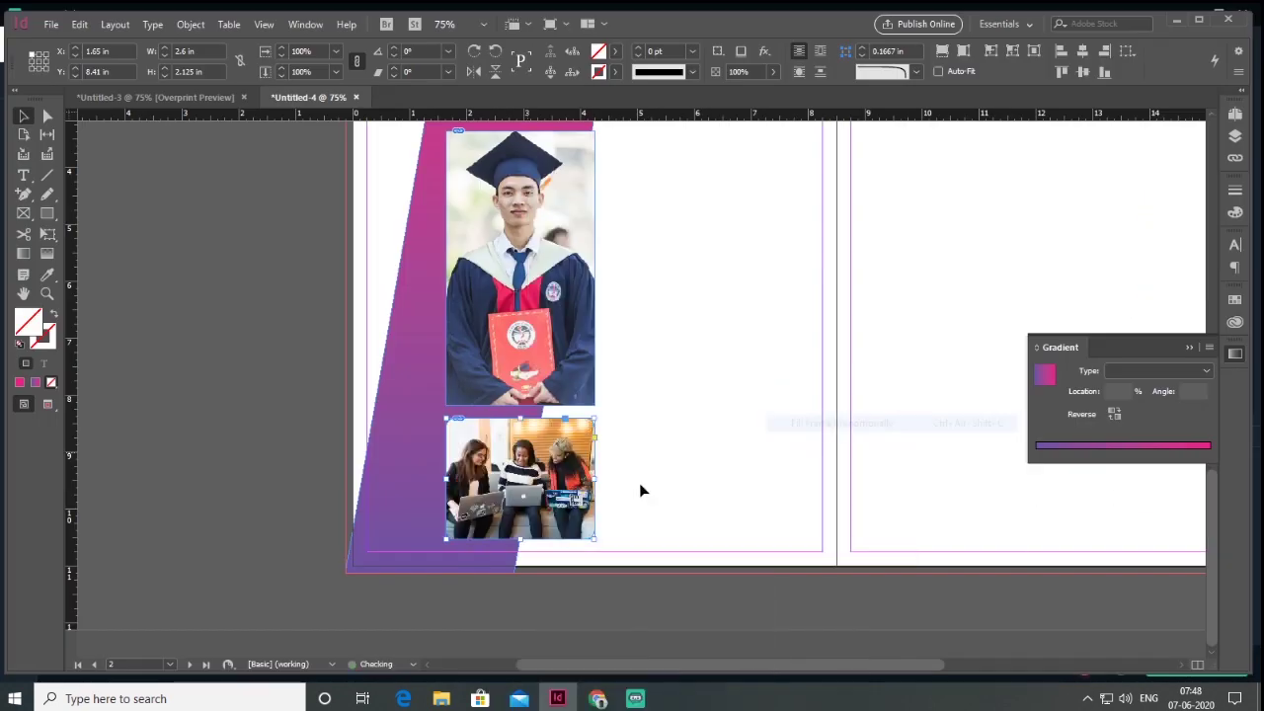
left_click(612, 541)
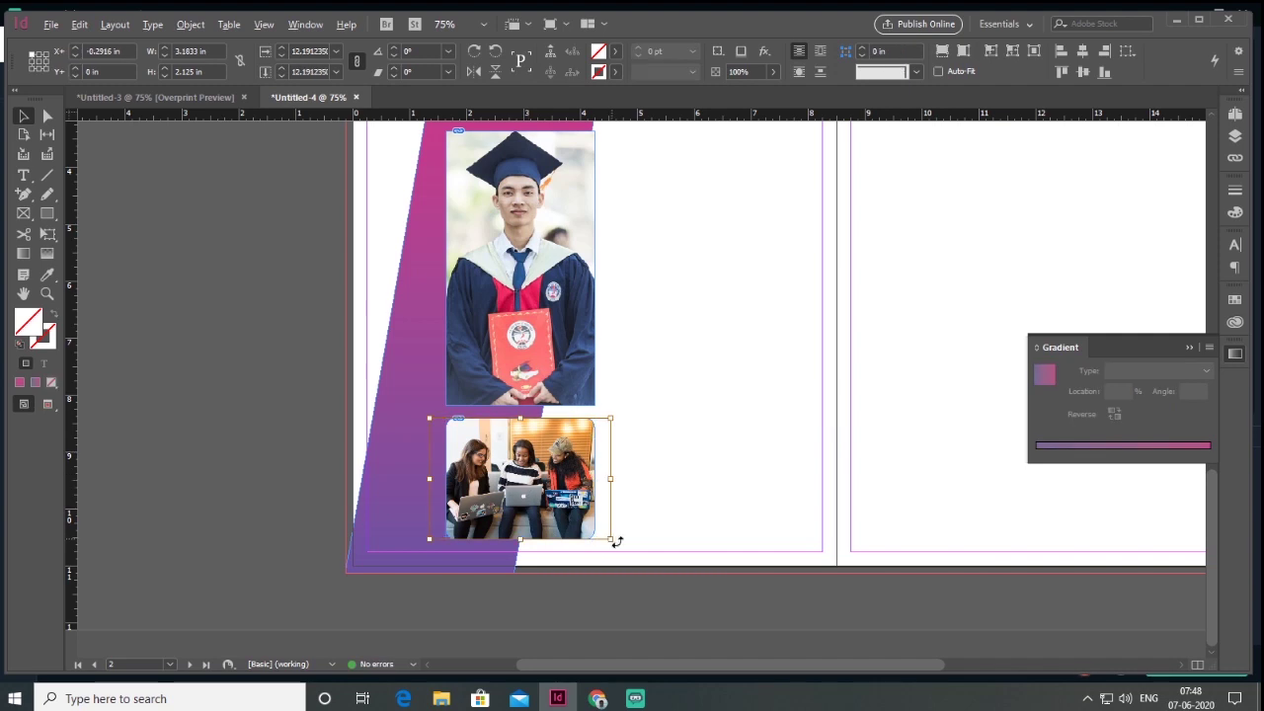
left_click(728, 589)
Draw a text frame over the graduate photo and enter the heading CONTENT.
scroll(555, 596, "down", 2)
scroll(557, 594, "up", 3)
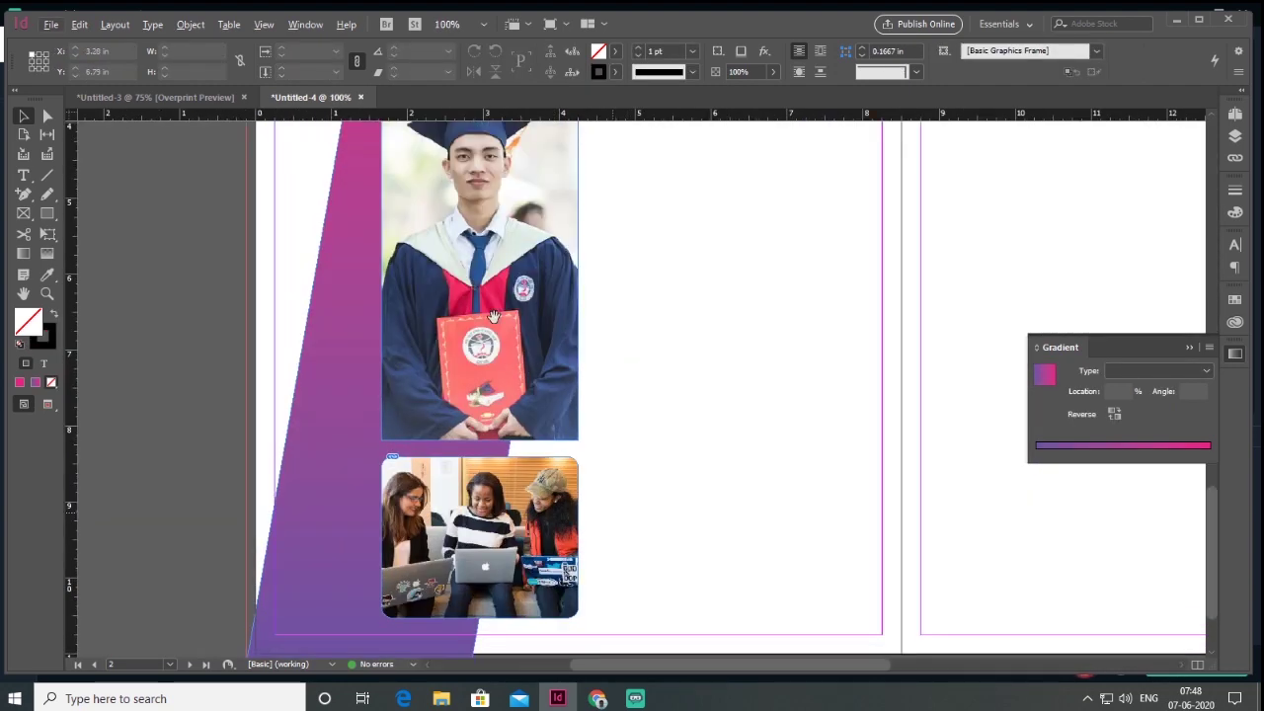
left_click_drag(494, 316, 691, 400)
key("t")
left_click_drag(738, 273, 738, 269)
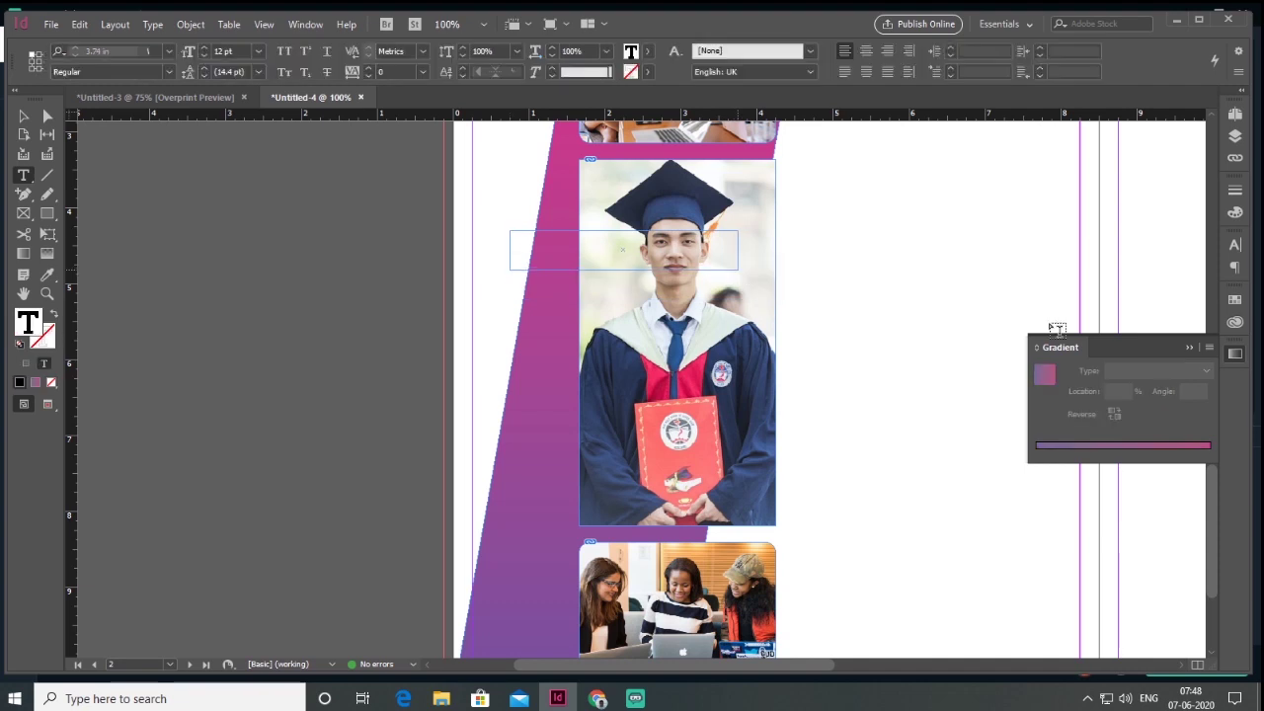
type("CONTENT")
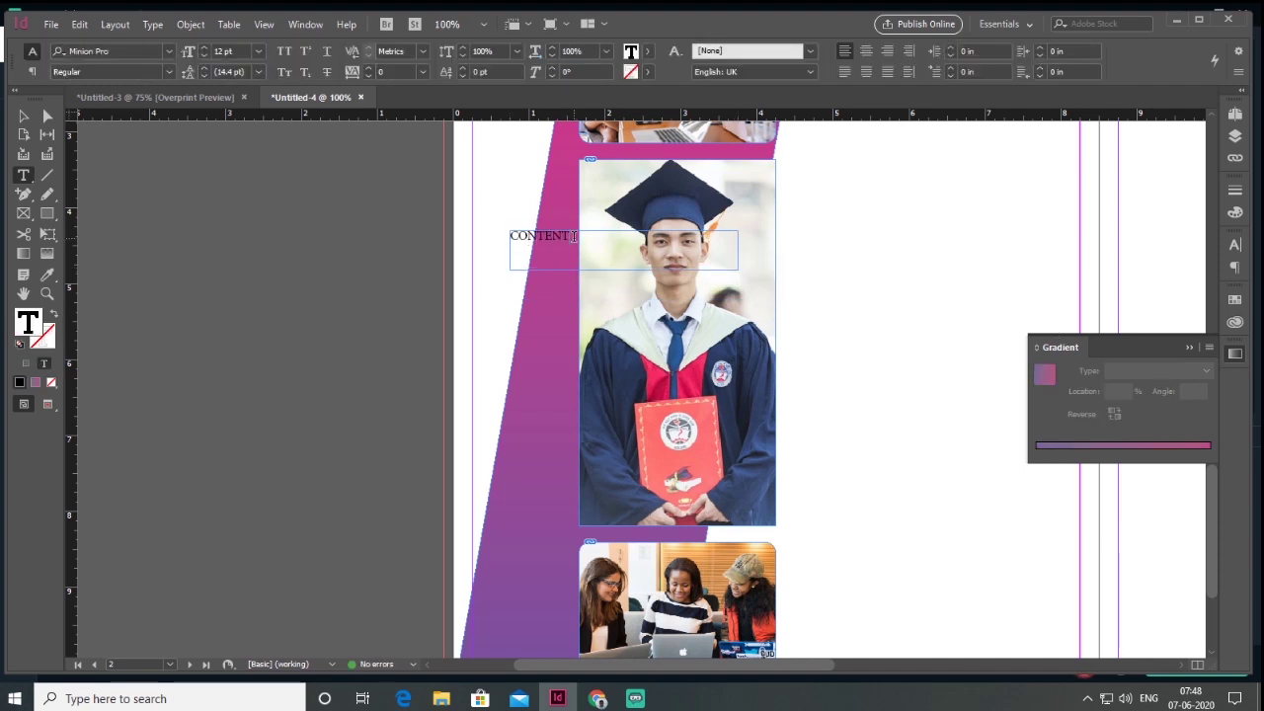
Set the CONTENT heading to 40 pt Futura Md BT Bold.
key("ctrl+shift+period")
key("ctrl+shift+period")
key("ctrl+shift+period")
key("ctrl+shift+period")
key("ctrl+shift+period")
key("ctrl+shift+period")
key("ctrl+shift+period")
key("ctrl+shift+period")
key("ctrl+shift+period")
key("ctrl+shift+period")
key("ctrl+shift+period")
key("ctrl+shift+period")
key("ctrl+shift+period")
key("ctrl+shift+period")
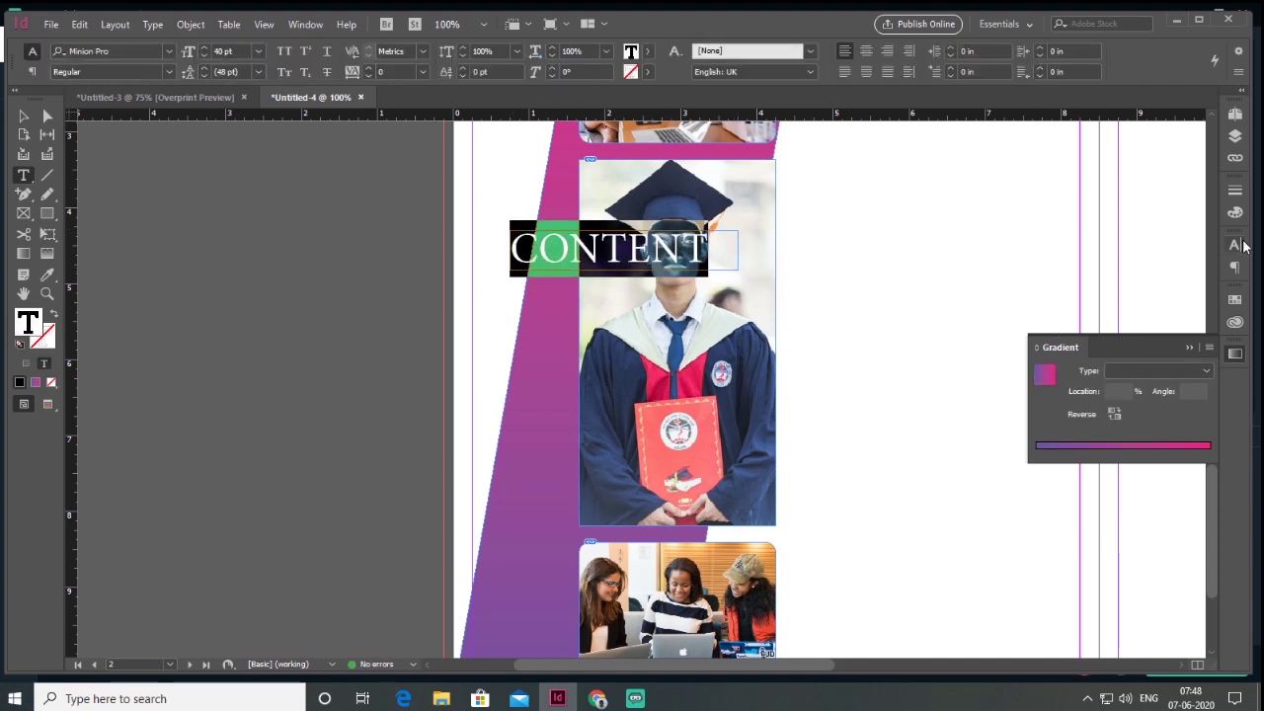
left_click(1237, 245)
type("futu")
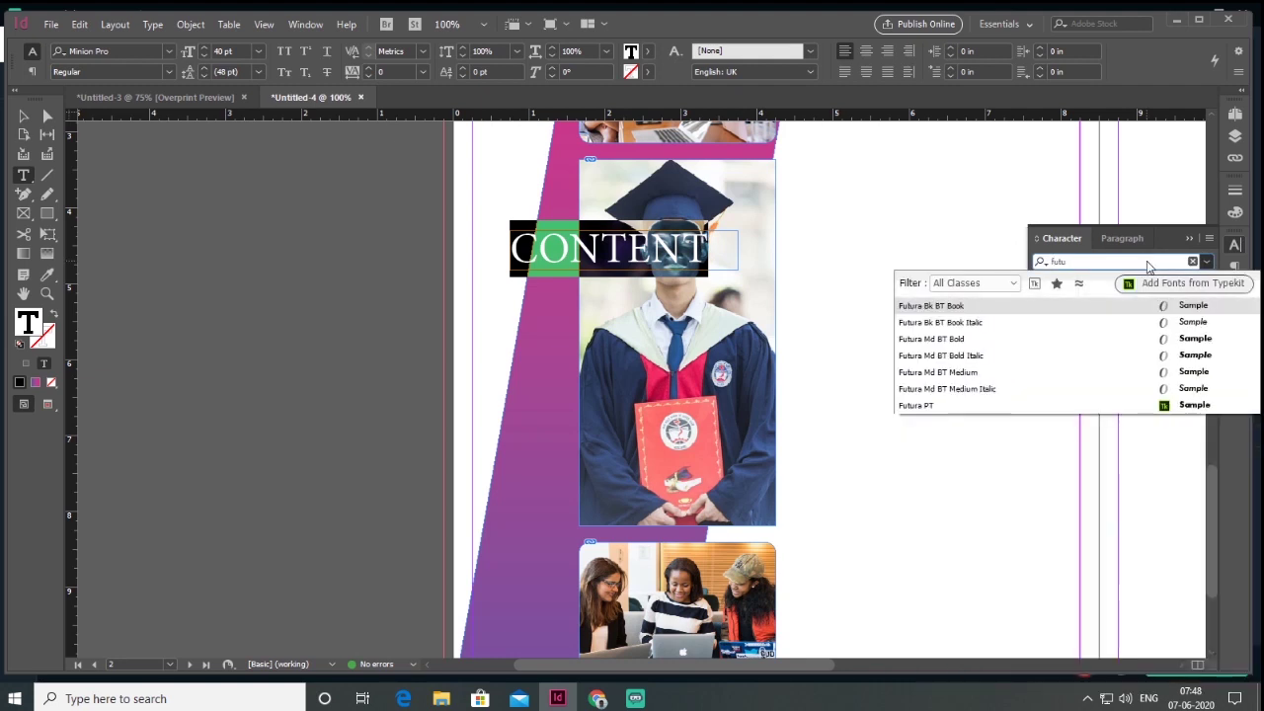
left_click(1180, 341)
Rotate the CONTENT heading to read vertically upward and place it beside the group photo, near the page's outer margin.
left_click(23, 116)
left_click_drag(746, 237, 581, 160)
left_click_drag(550, 368, 641, 543)
left_click_drag(716, 524, 634, 371)
left_click(501, 371)
Draw a small bar about 0.51 × 0.10 in above the vertical CONTENT heading and fill it red.
left_click_drag(606, 183, 647, 192)
left_click(54, 314)
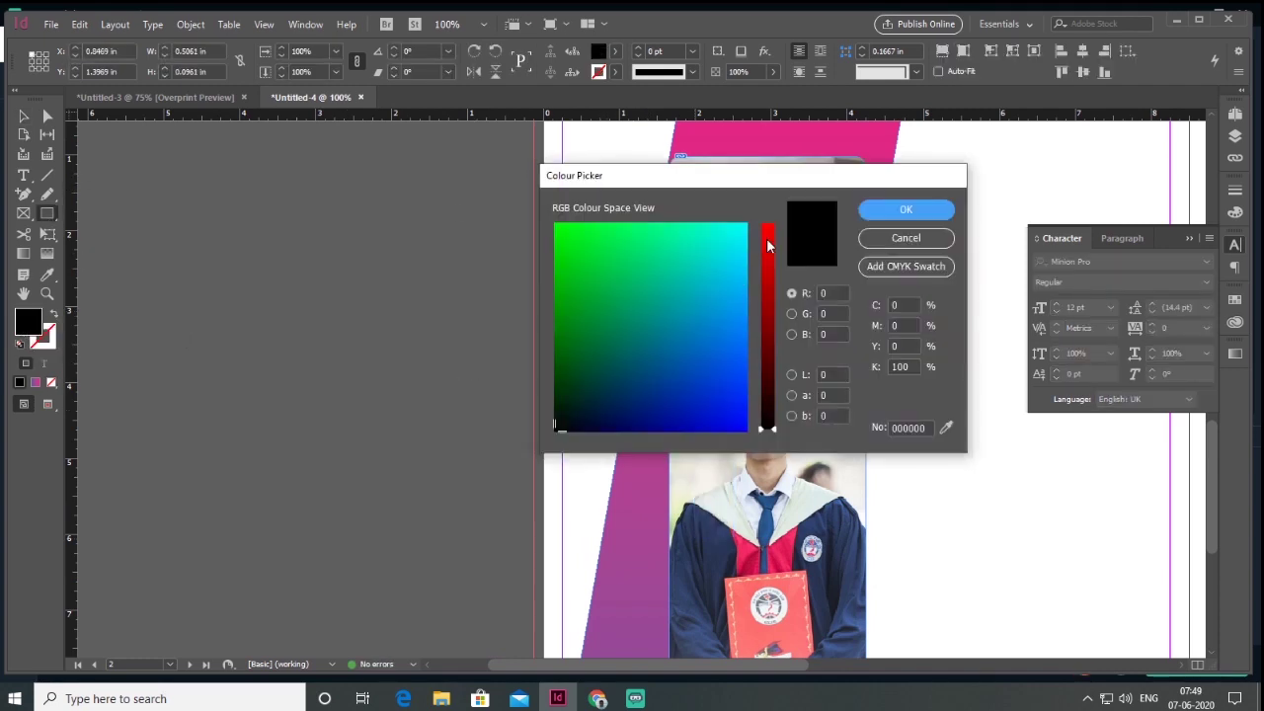
left_click(767, 246)
left_click(906, 209)
left_click(24, 117)
left_click(460, 369)
Draw a text frame about 3.02 × 1.5 in beside the group photo and paste the Lorem Ipsum paragraph from lipsum.com.
scroll(459, 369, "down", 1)
left_click_drag(637, 398, 530, 324)
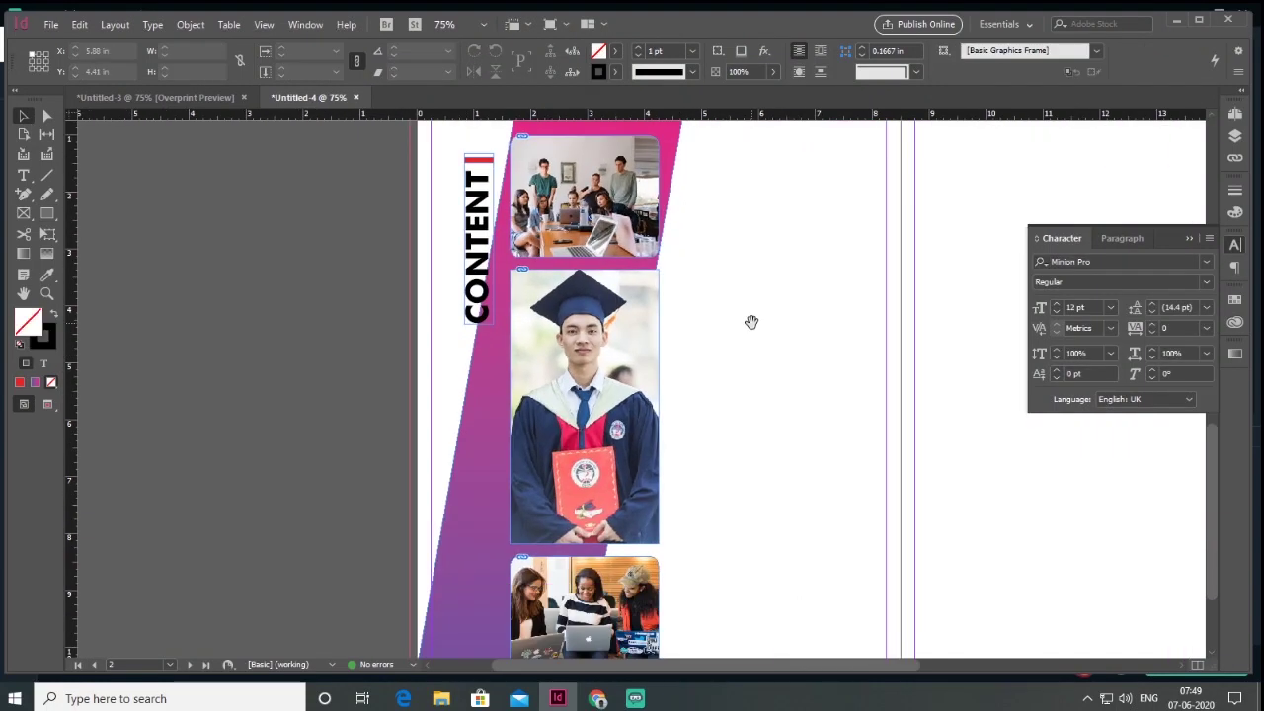
left_click_drag(751, 328, 625, 358)
key("t")
left_click_drag(550, 198, 719, 282)
left_click(597, 698)
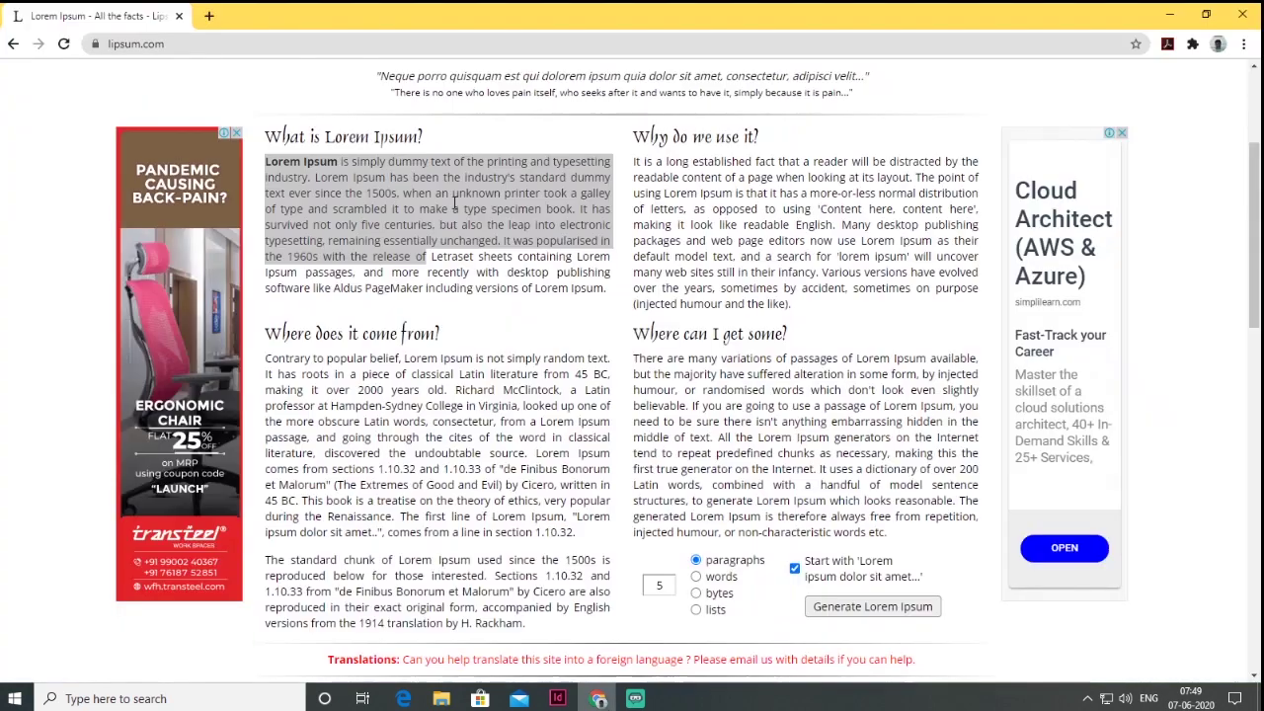
key("alt+Tab")
type("Lorem Ipsum is simply dummy text of the printing and typesetting industry. Lorem Ipsum has been the industry's standard dummy text ever since the 1500s, when an unknown printer took a galley of type and scrambled it to make a type specimen book. It has survived not only five centuries, but also the leap into electronic typesetting, remaining essentially unchanged. It was popularised in the 1960s with the release of")
key("Escape")
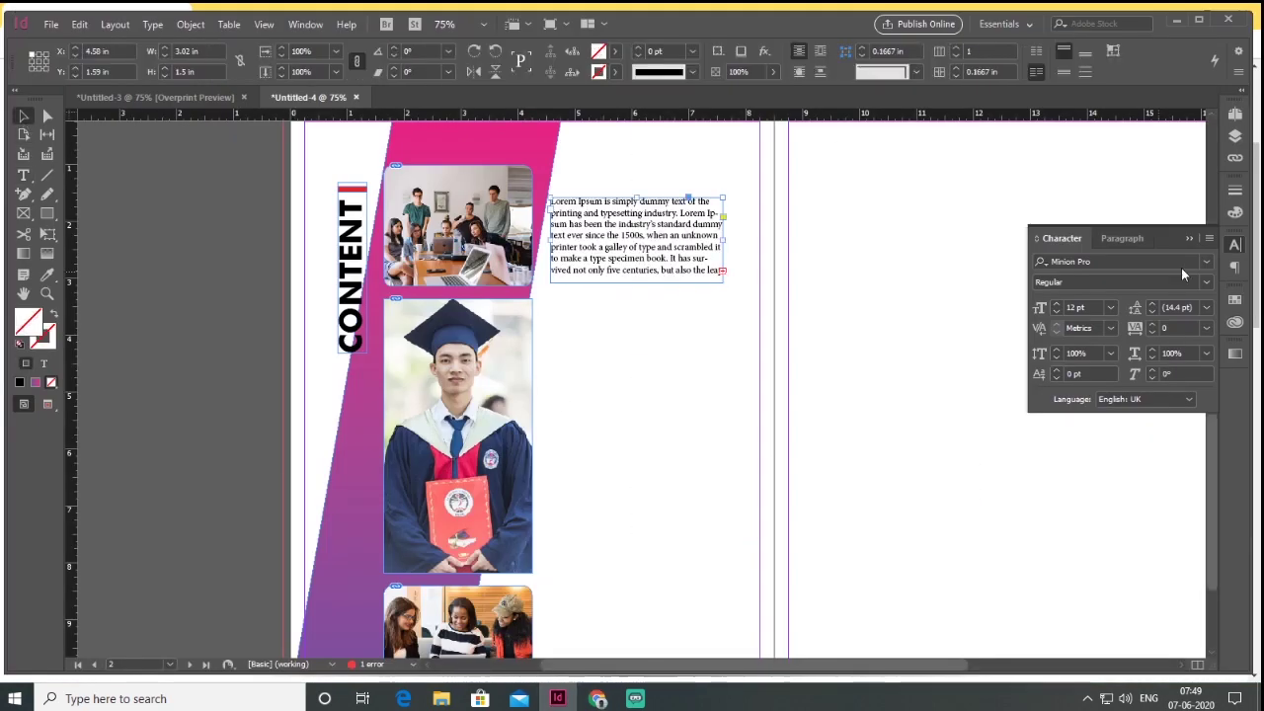
Set the Lorem Ipsum paragraph to Arial Narrow at 10 pt.
left_click(1207, 262)
left_click_drag(1255, 498, 1255, 309)
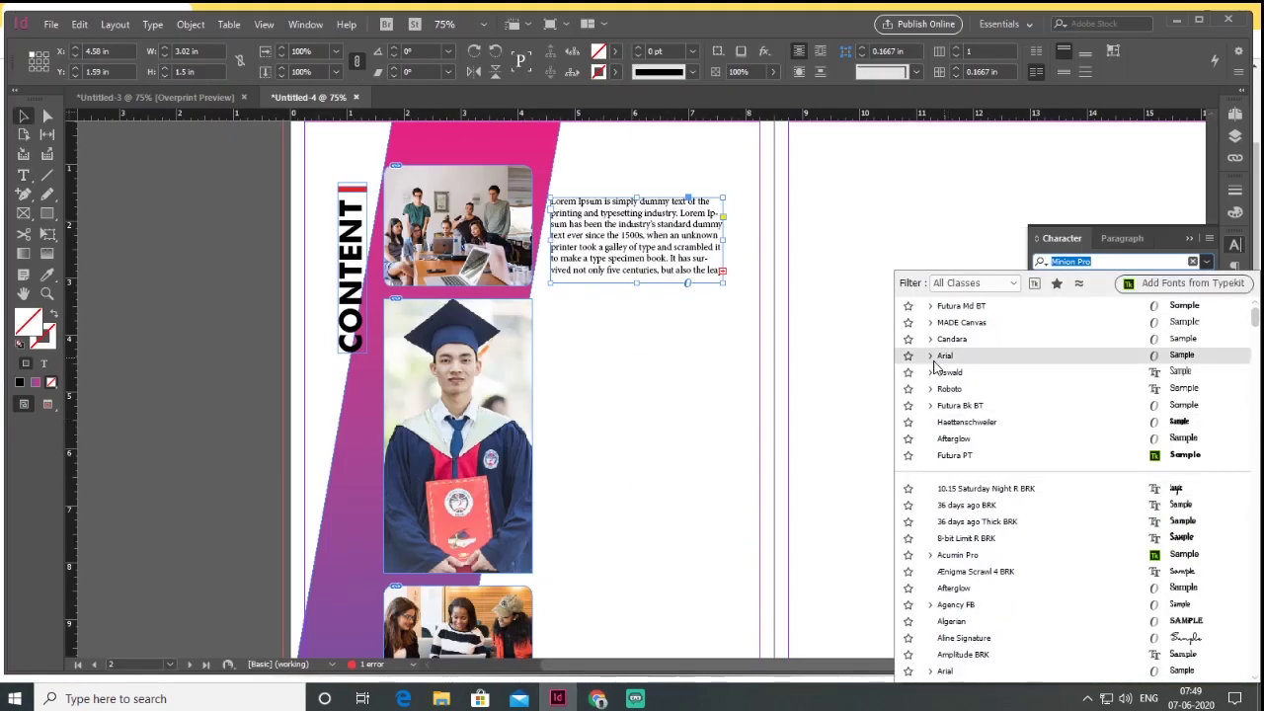
left_click(931, 356)
left_click(958, 372)
left_click(1055, 313)
left_click(1056, 313)
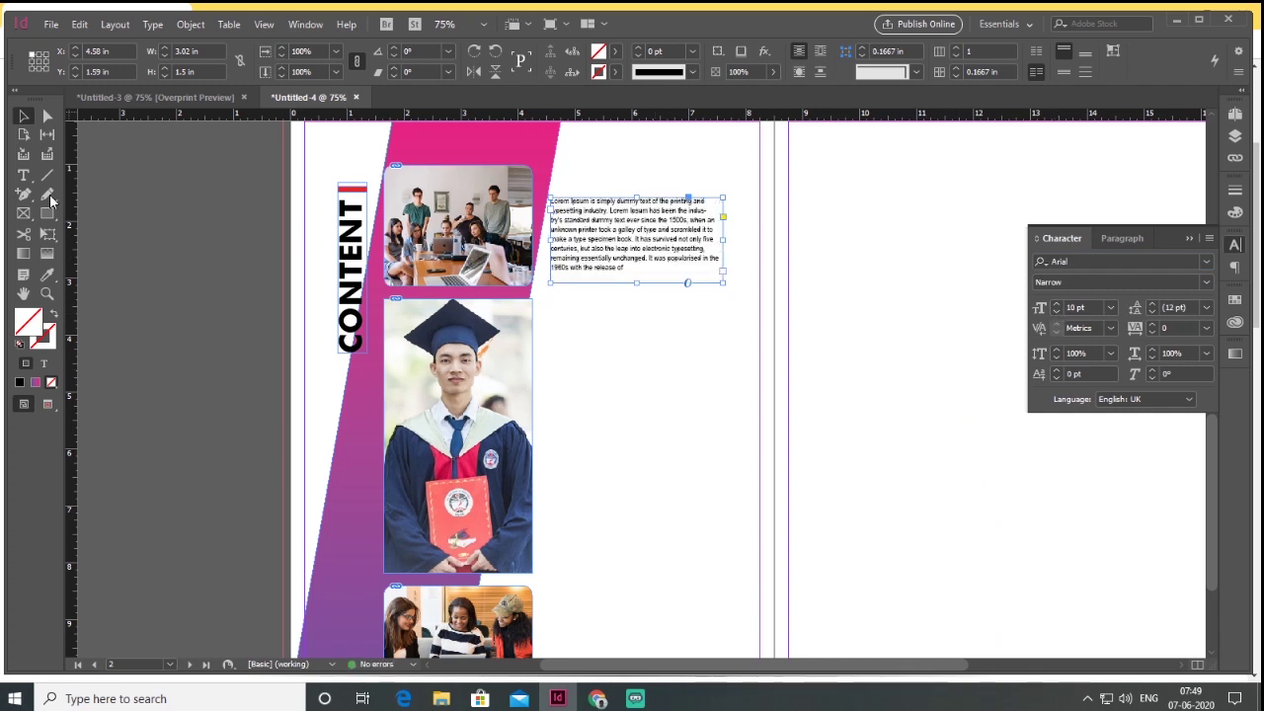
Add the number 1. in a text frame about 0.44 × 0.57 in above the paragraph, set in Futura Bk BT.
left_click_drag(558, 166, 584, 198)
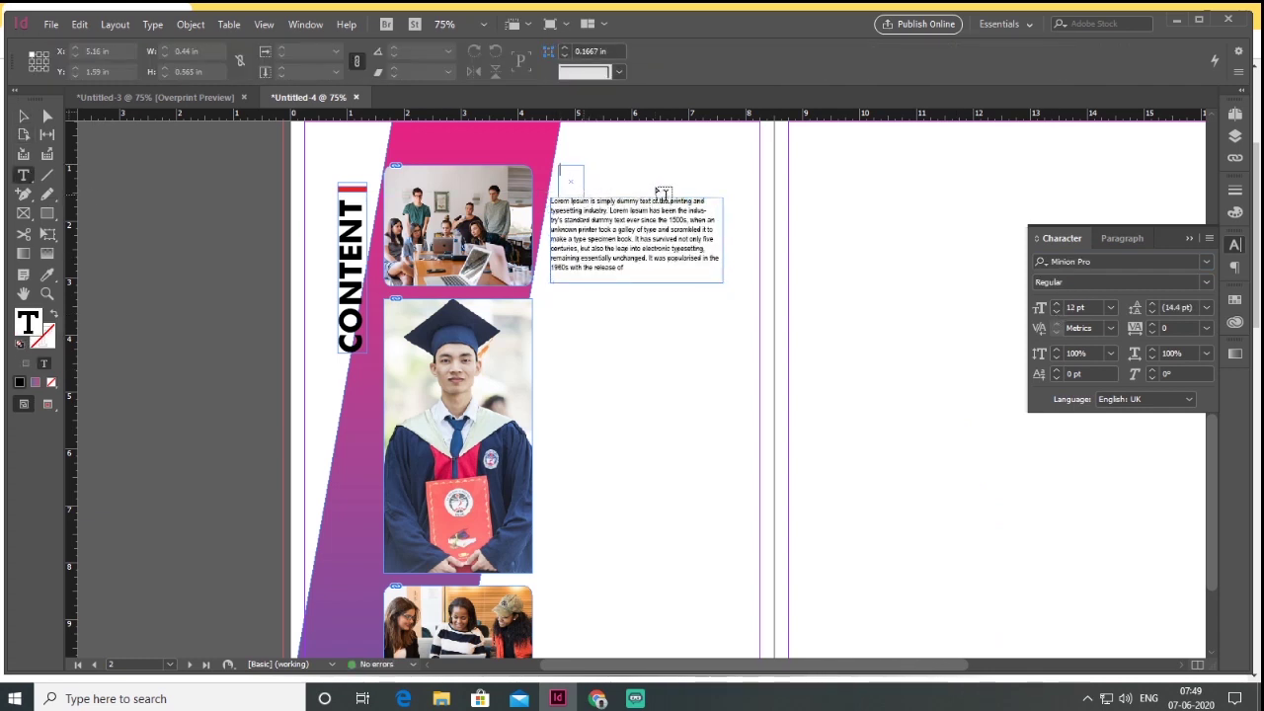
left_click(571, 174)
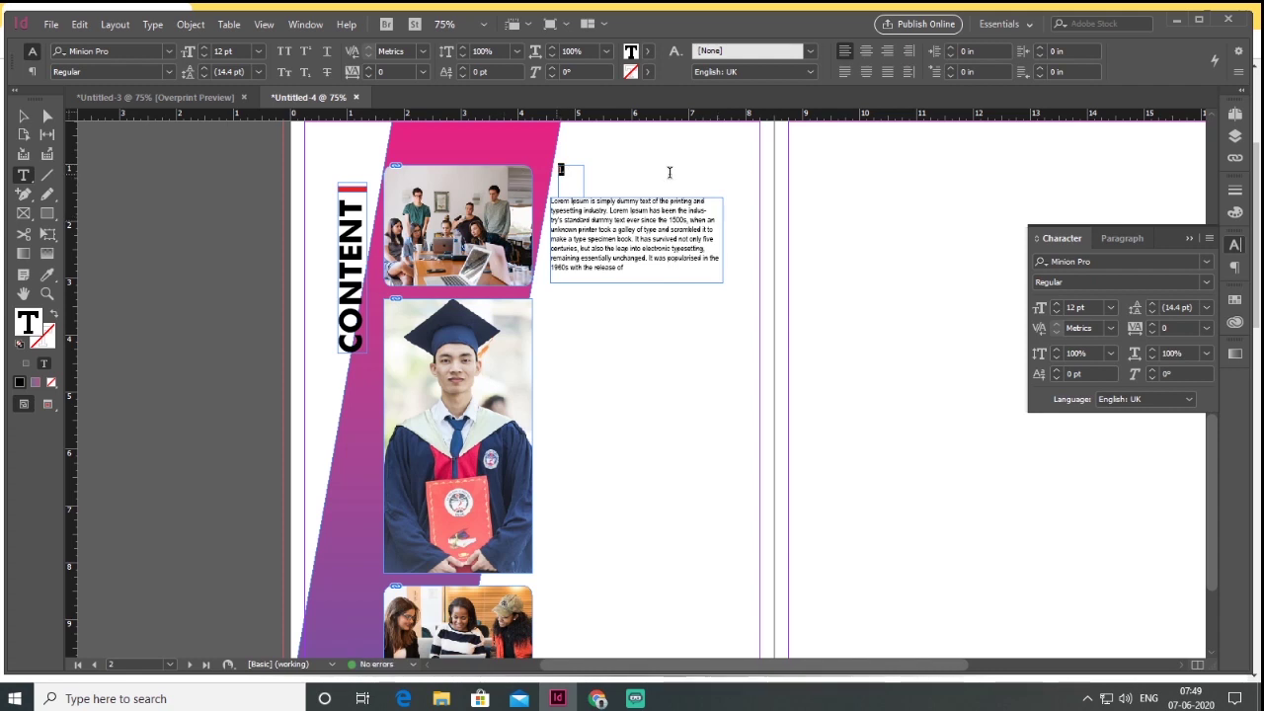
left_click(1190, 267)
type("av")
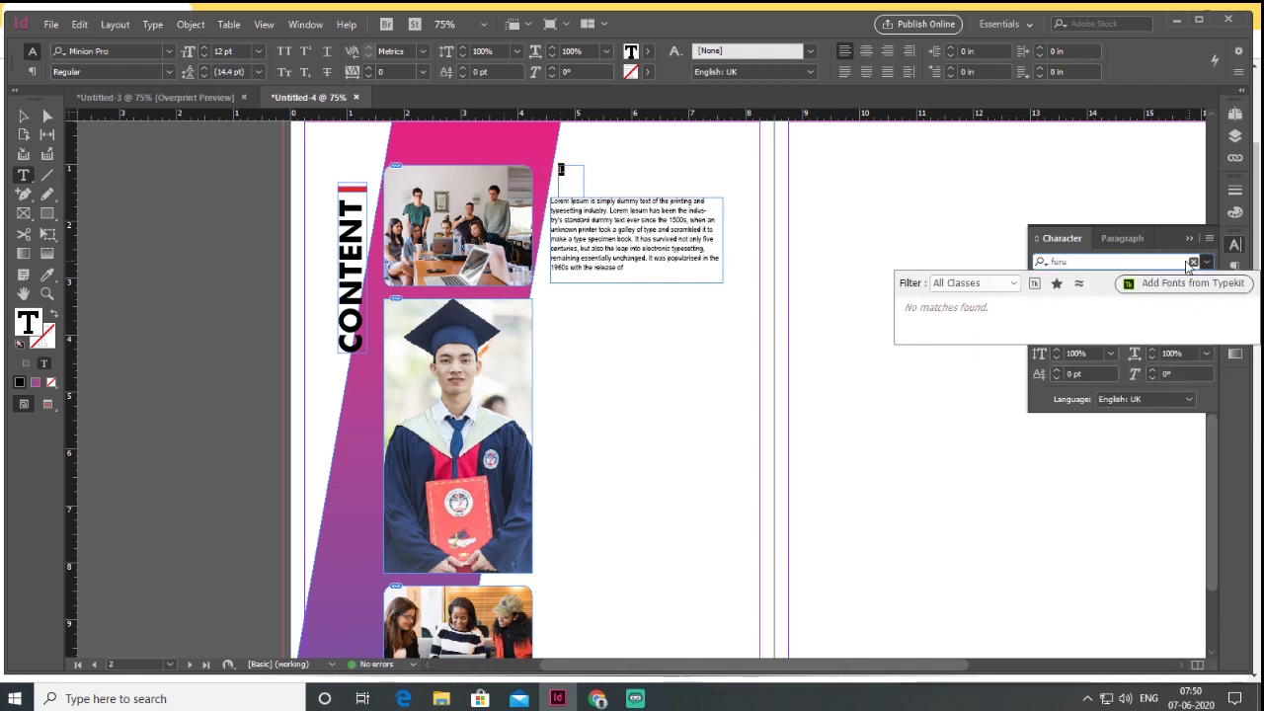
key("BackSpace")
key("BackSpace")
left_click(968, 405)
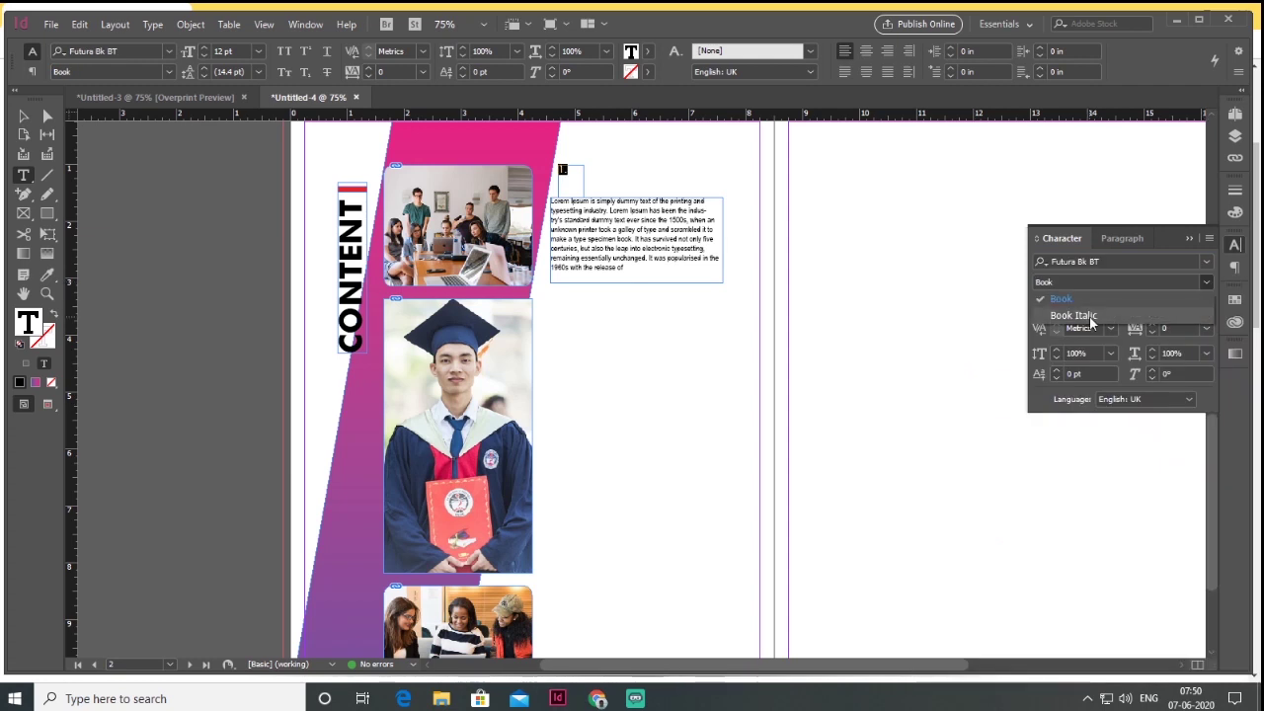
Format the number 1. as 33 pt Futura Md BT Bold and colour it red.
left_click(1155, 263)
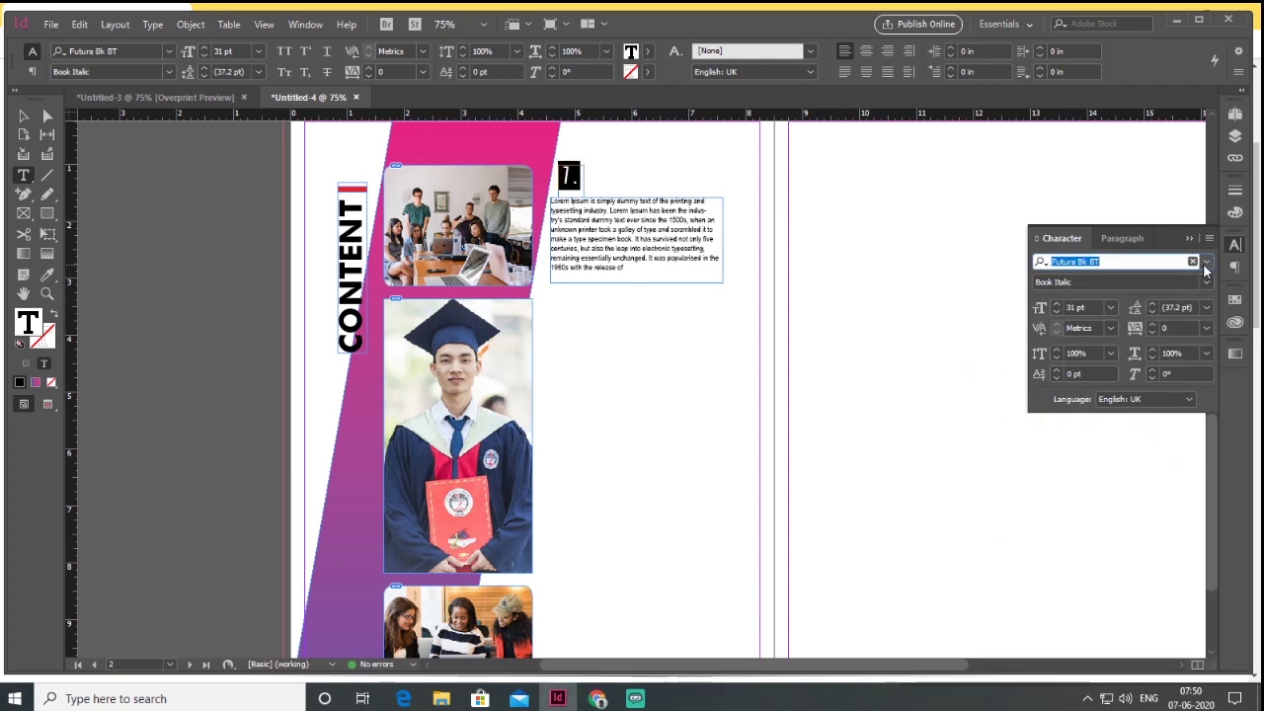
left_click(1206, 262)
left_click(1104, 331)
left_click(1208, 284)
left_click(1073, 328)
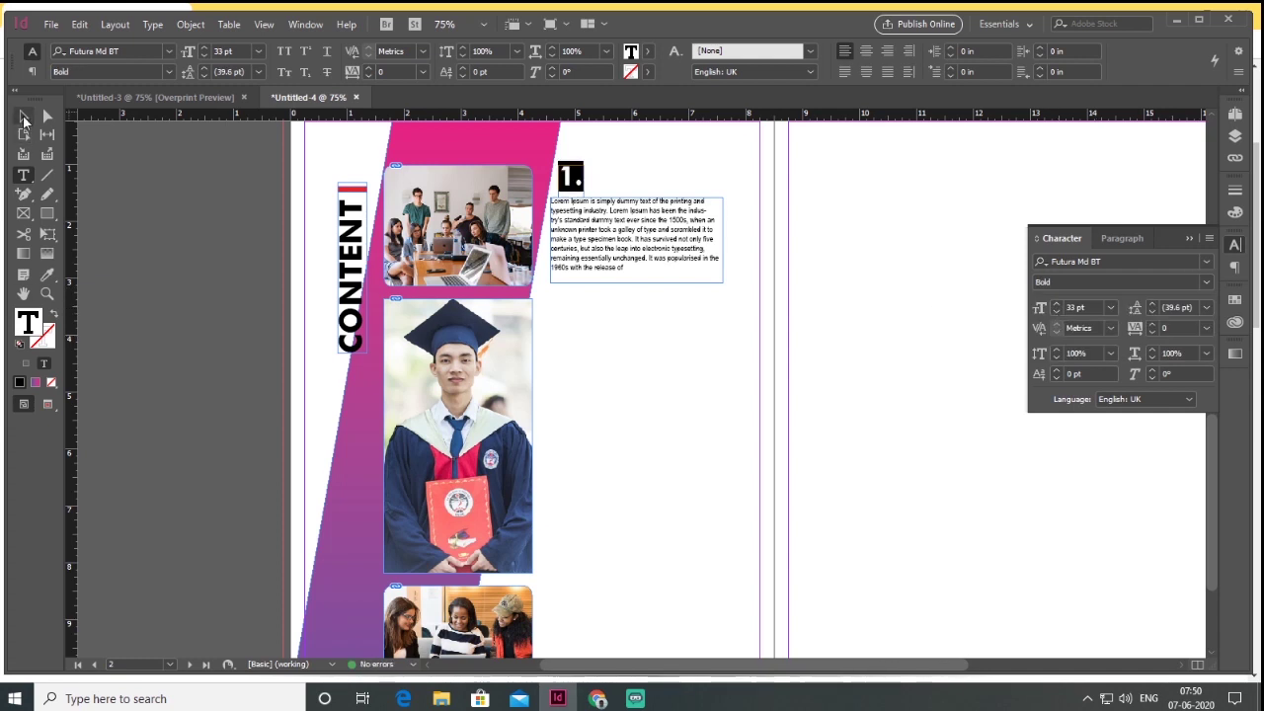
left_click(764, 225)
left_click(896, 215)
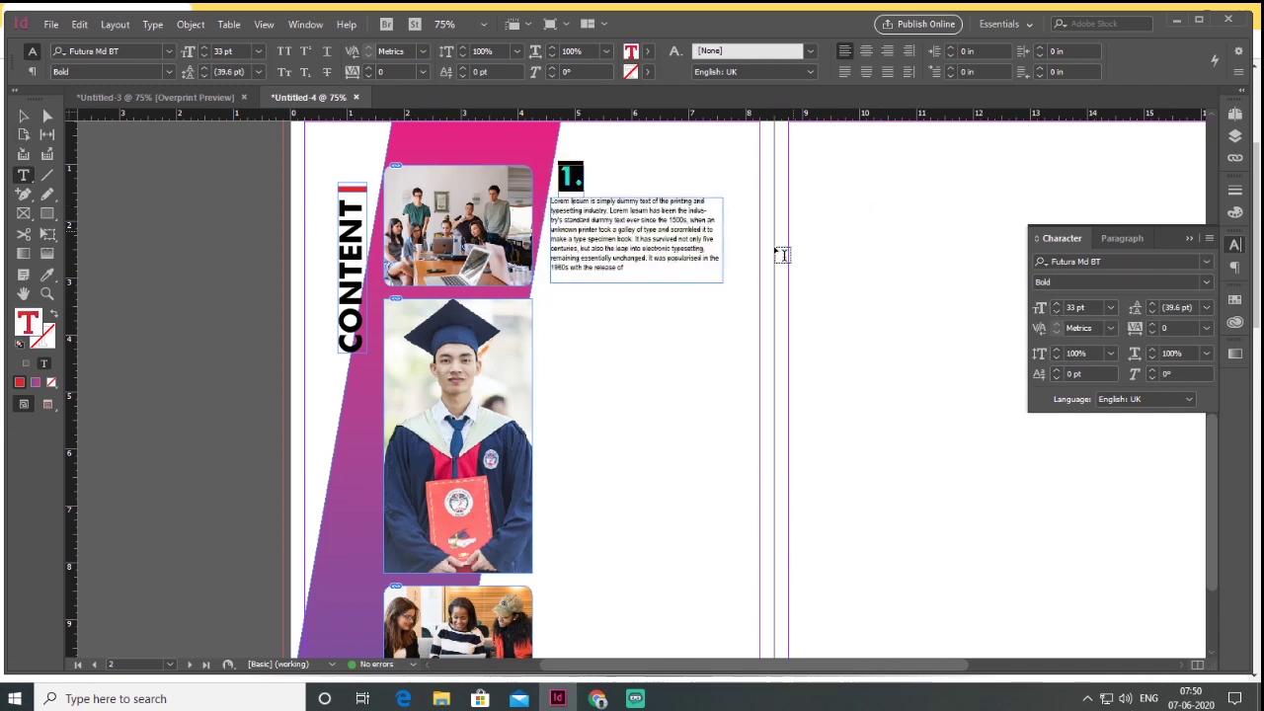
left_click(24, 117)
Draw a horizontal line about 3.02 in long between the number 1. and its paragraph and colour it dark grey.
left_click_drag(551, 193, 696, 202)
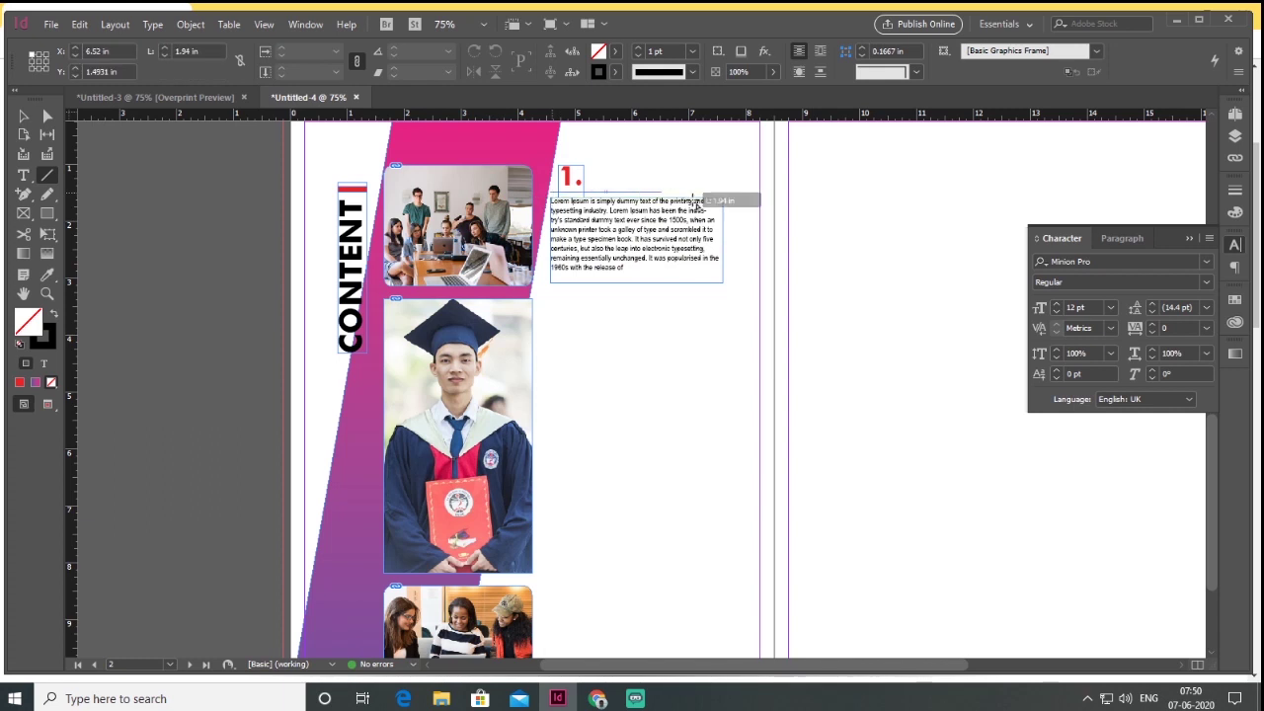
left_click_drag(794, 215, 794, 216)
left_click(44, 344)
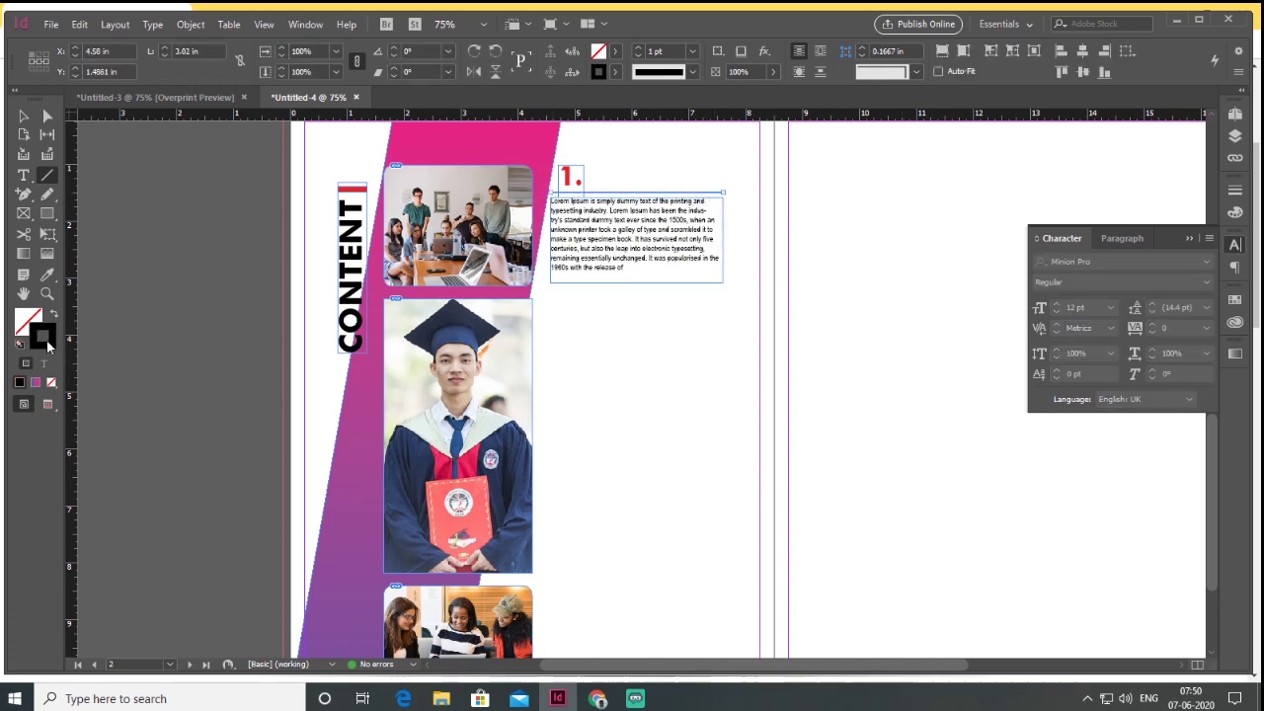
double_click(44, 340)
double_click(879, 365)
key("Return")
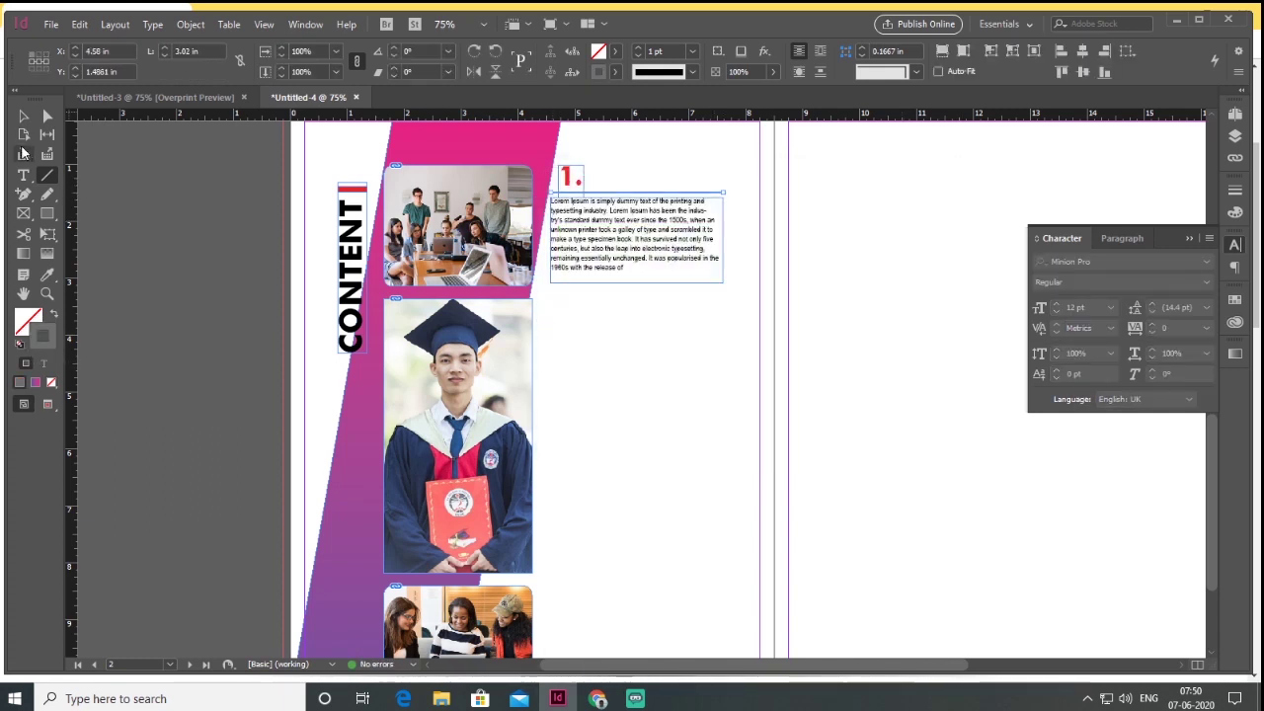
Align the number 1. with the paragraph's left edge and duplicate the block beside the graduate photo with a paragraph frame about 3.82 in tall.
left_click(24, 115)
left_click_drag(575, 177, 566, 177)
left_click(567, 278, "shift")
left_click_drag(562, 290, 631, 570)
Replace the duplicated paragraph with two copies of lipsum.com's "There are many variations" passage and renumber the block 2.
left_click(599, 698)
left_click_drag(634, 359, 834, 514)
key("ctrl+c")
left_click(558, 698)
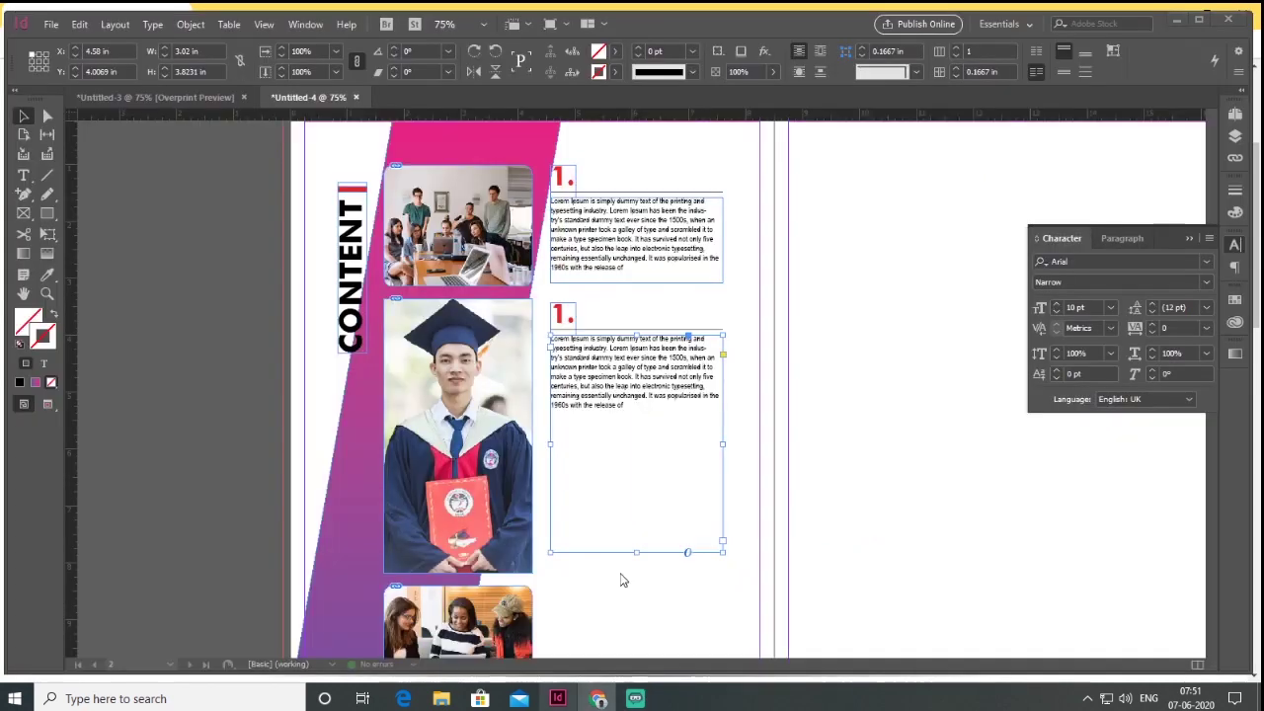
double_click(643, 431)
key("ctrl+a")
key("ctrl+v")
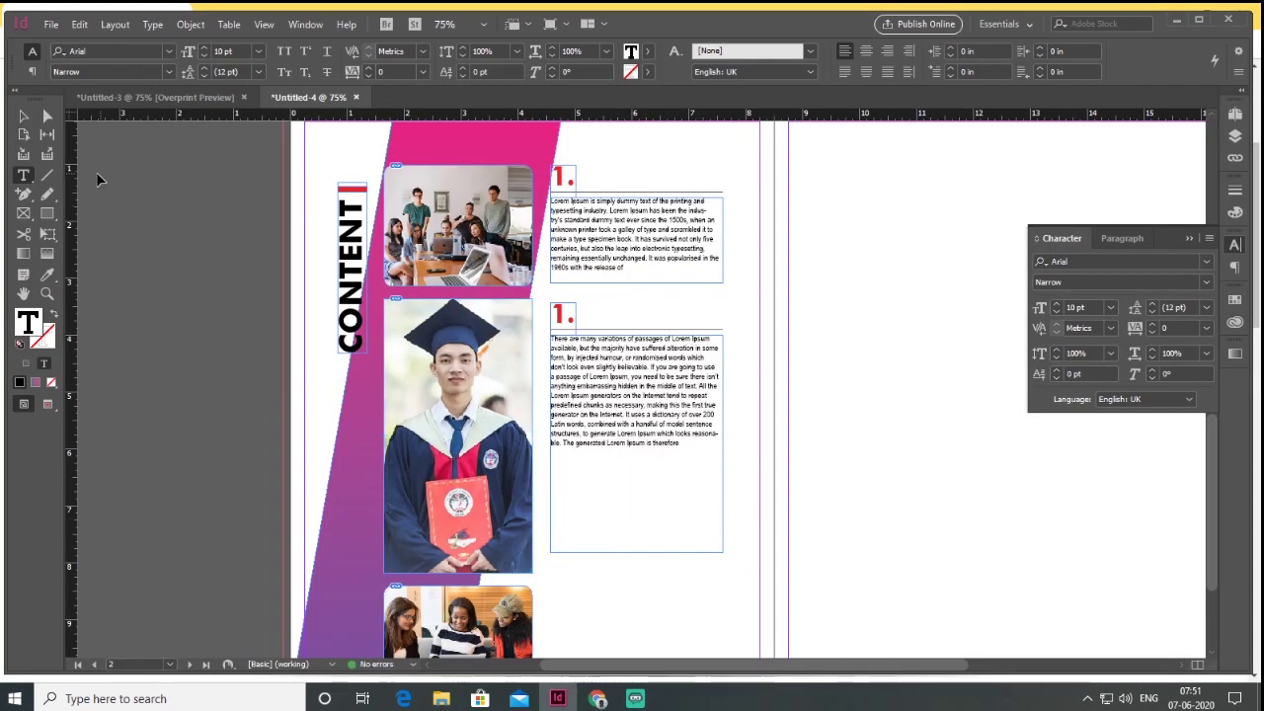
key("ctrl+v")
left_click(560, 309)
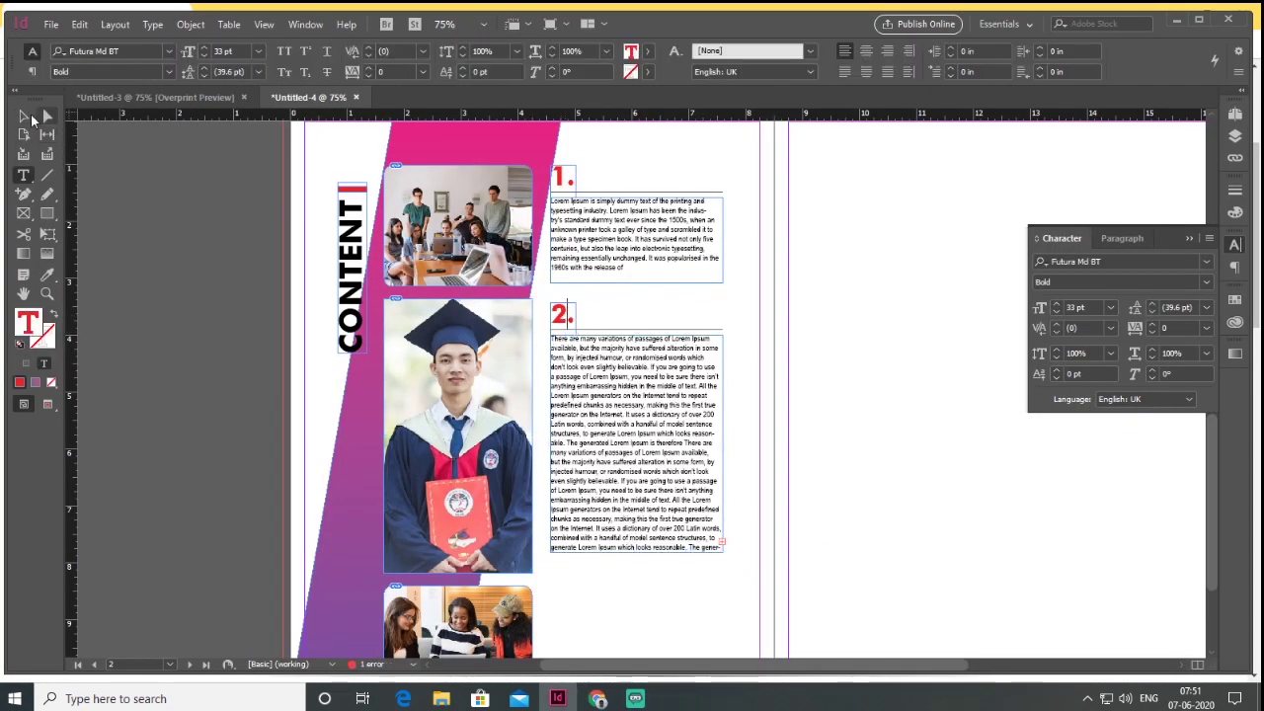
Duplicate the first numbered block beside the lowest photo and renumber the copy 3.
left_click(25, 117)
scroll(830, 355, "down", 2)
scroll(570, 244, "up", 2)
left_click_drag(587, 221, 590, 642)
scroll(829, 274, "down", 3)
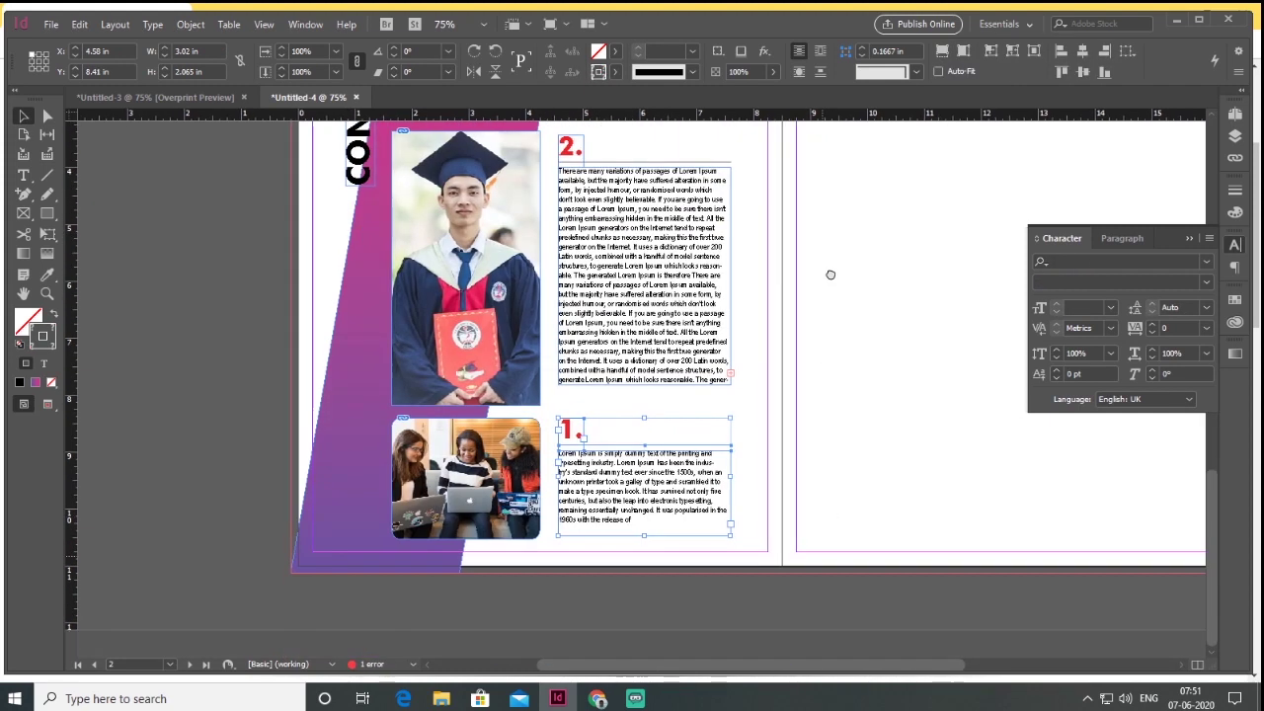
double_click(577, 434)
left_click_drag(576, 433, 560, 431)
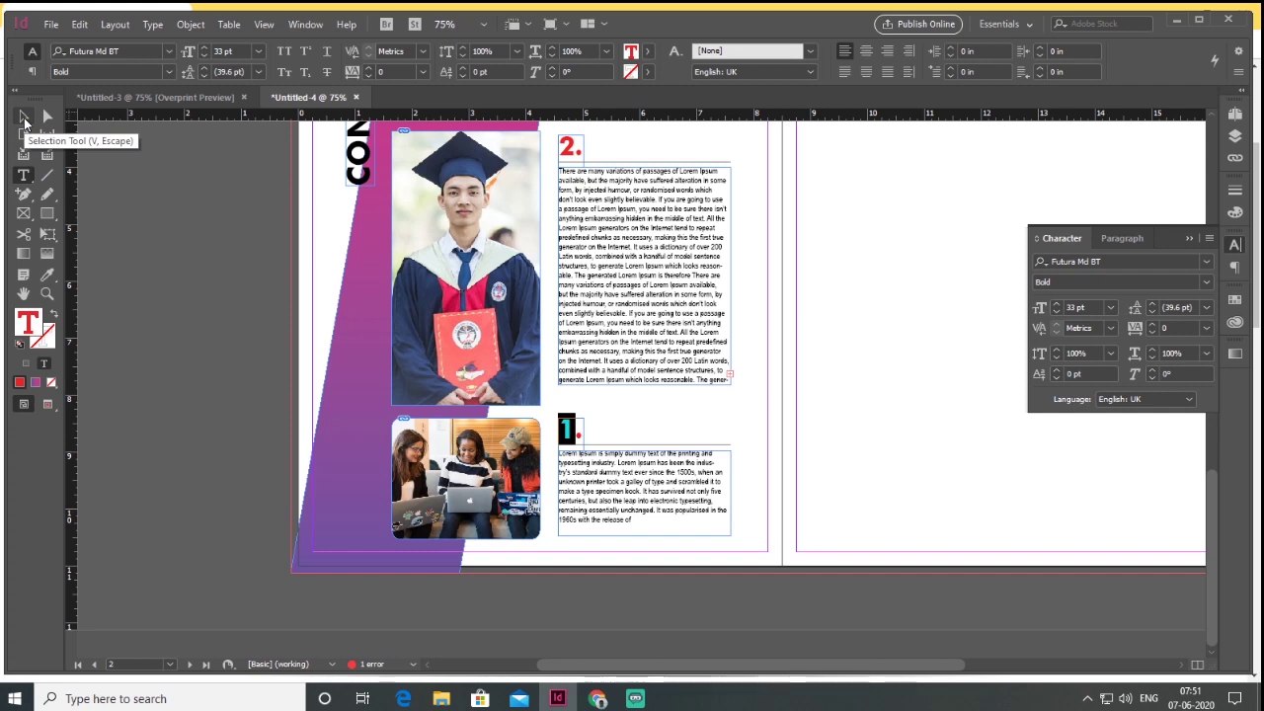
type("3")
Colour the text of the number 3. purple to match the lower part of the gradient band.
left_click(25, 118)
double_click(29, 322)
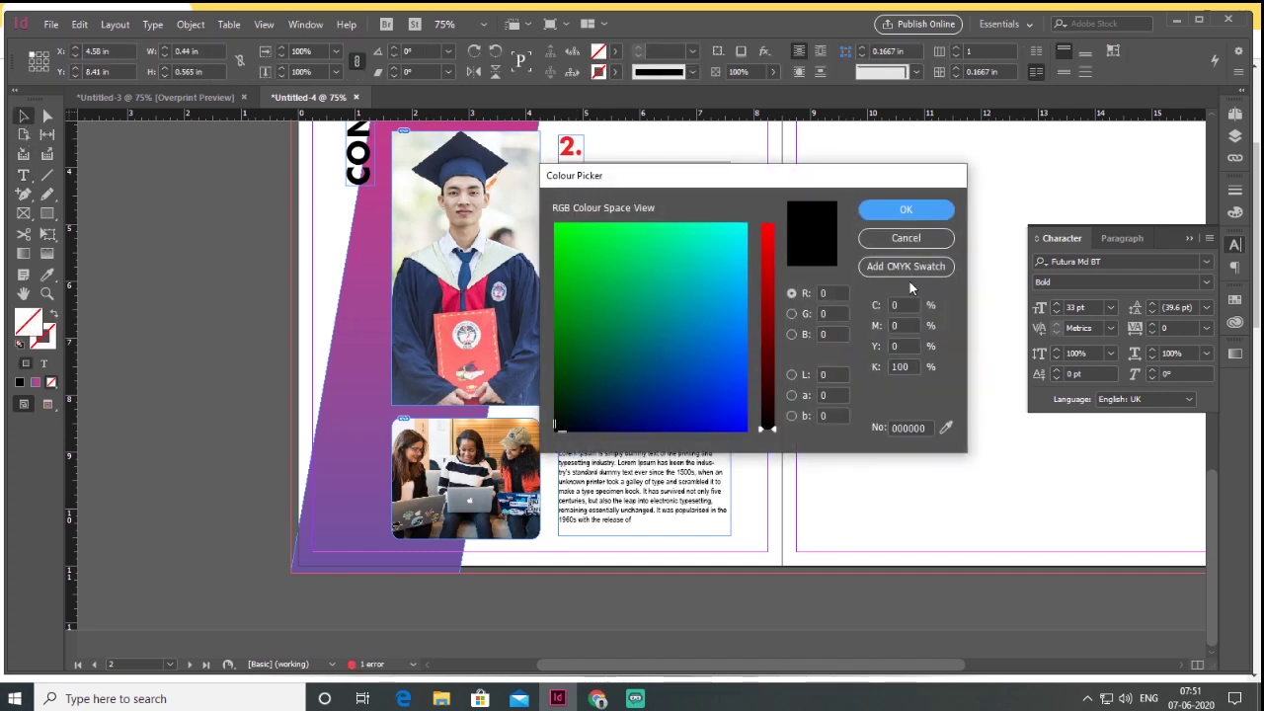
left_click(906, 240)
left_click(43, 364)
double_click(28, 322)
left_click(740, 407)
left_click(906, 216)
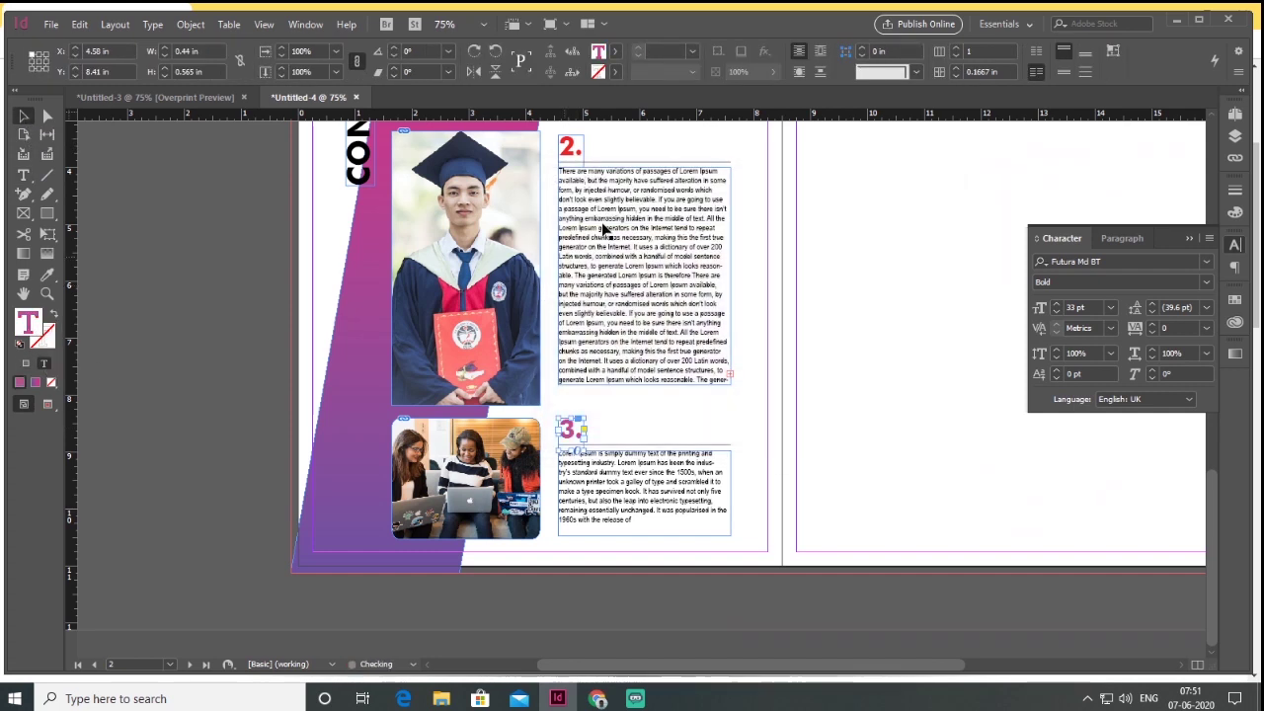
Colour the text of the number 2. blue.
scroll(598, 226, "up", 2)
left_click(573, 227)
double_click(29, 321)
left_click(906, 238)
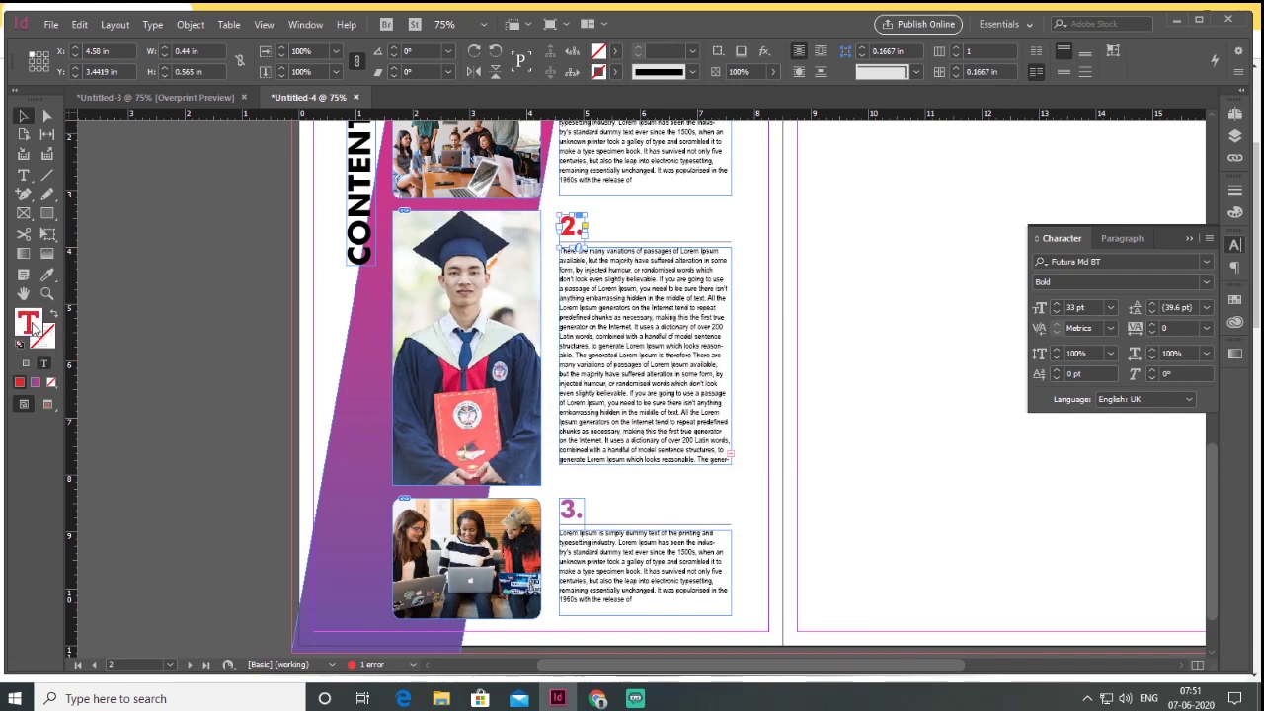
double_click(30, 325)
left_click(770, 377)
left_click(914, 215)
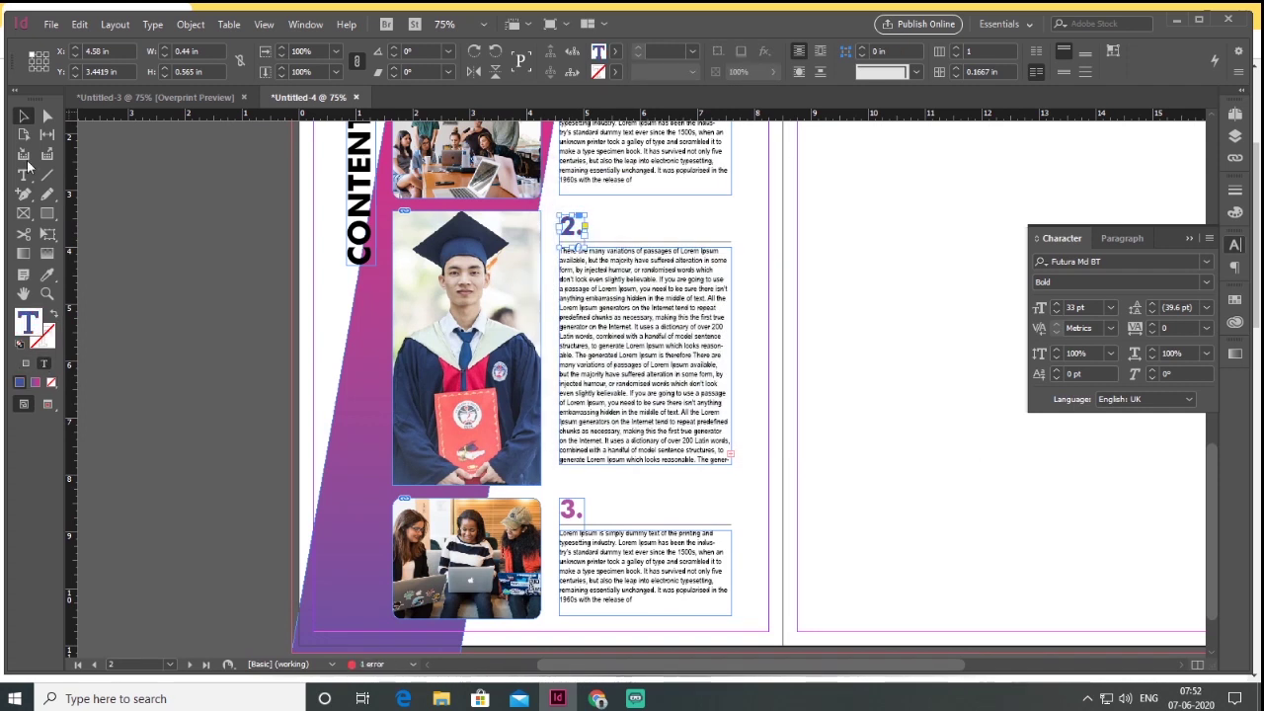
Draw a full-height rectangle about 3.68 × 11.13 in along the right page's outer edge and fill it blue.
key("Escape")
key("ctrl+minus")
left_click_drag(933, 440, 851, 445)
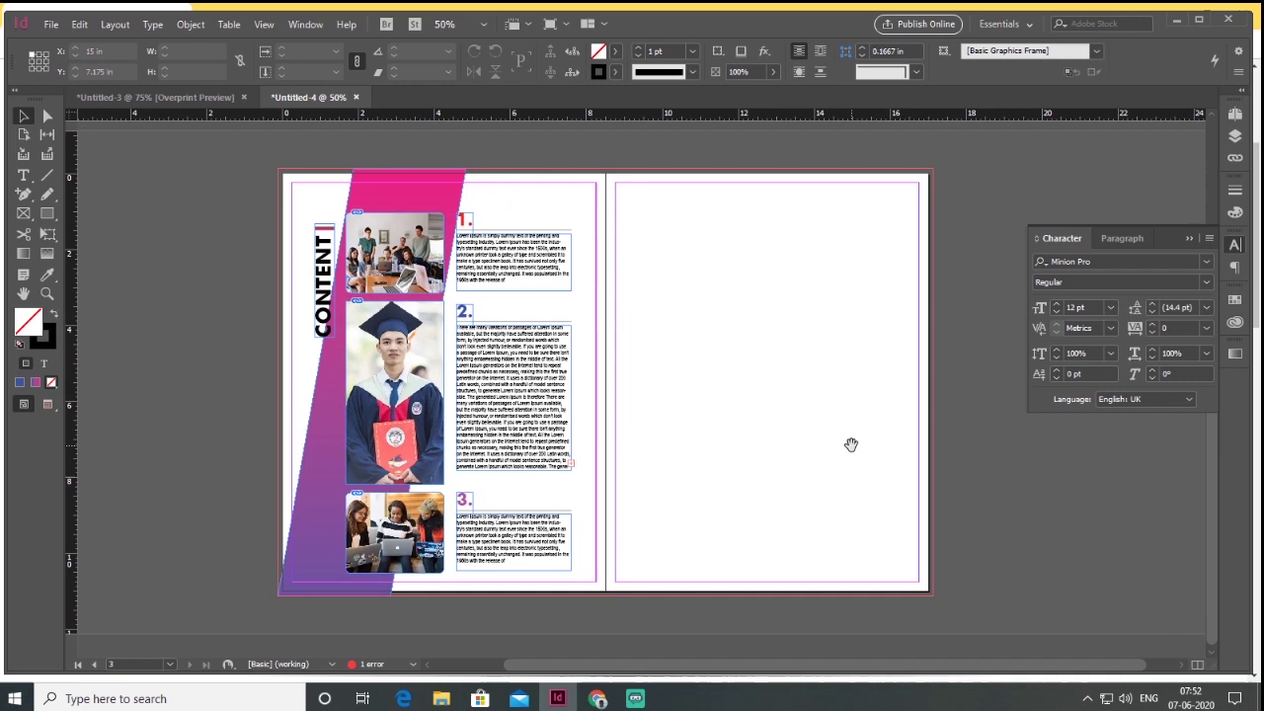
left_click_drag(789, 170, 929, 591)
left_click(19, 381)
double_click(27, 324)
mouse_move(768, 364)
left_mouse_down()
mouse_move(771, 225)
mouse_move(769, 363)
left_mouse_up()
left_click(903, 210)
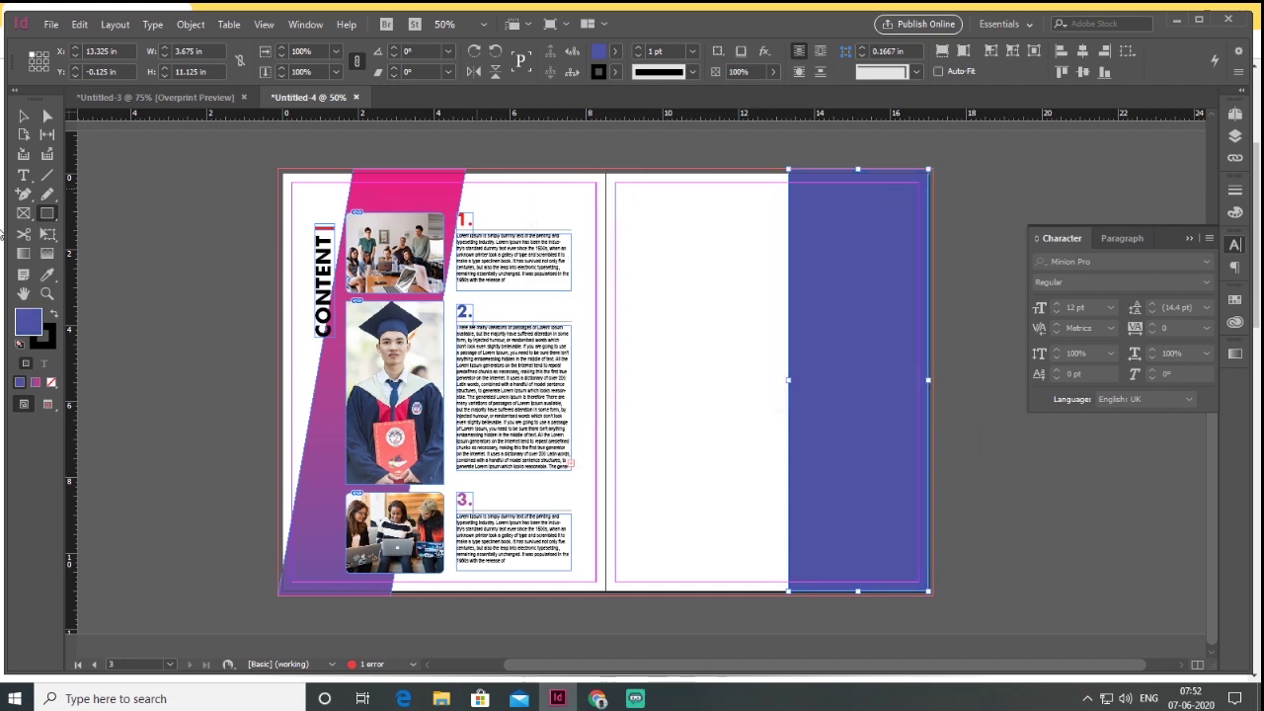
Change the fill of the full-height rectangle to red.
double_click(35, 332)
left_click(761, 221)
left_click(900, 208)
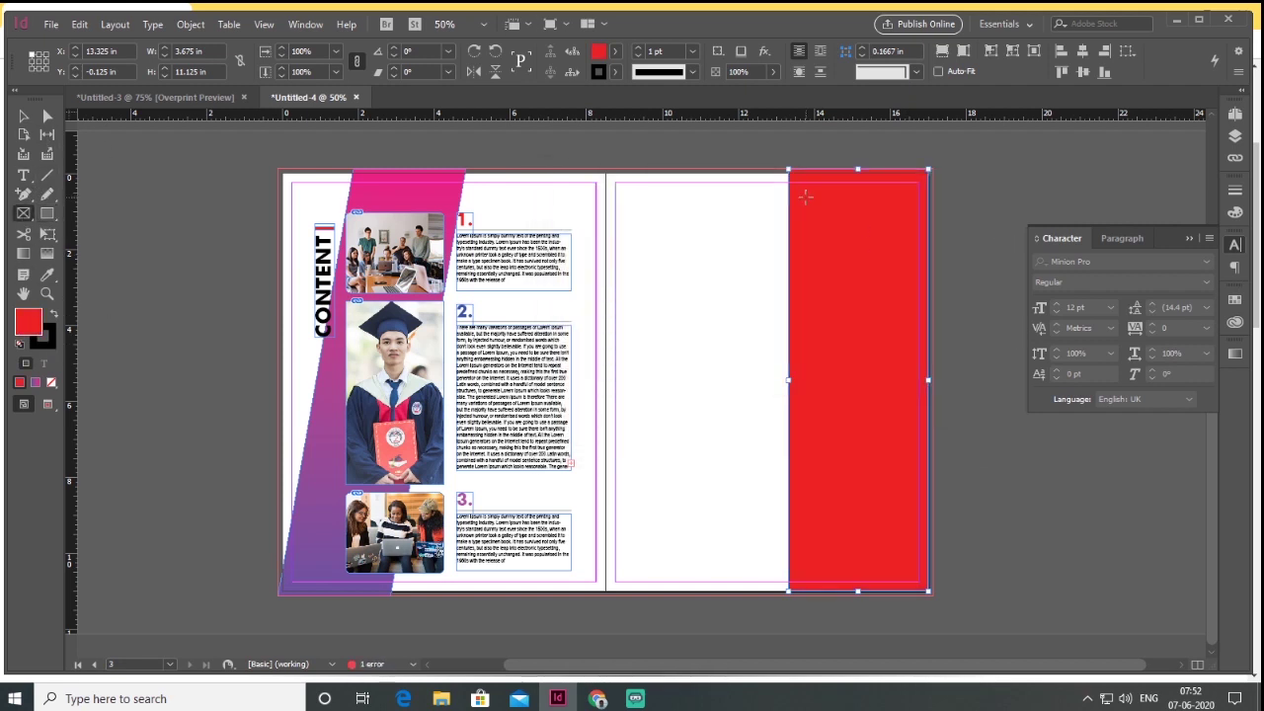
Draw a picture frame in the upper part of the red rectangle and place the photo of people with a laptop in it.
left_click_drag(796, 182, 918, 372)
left_click(52, 24)
left_click(148, 245)
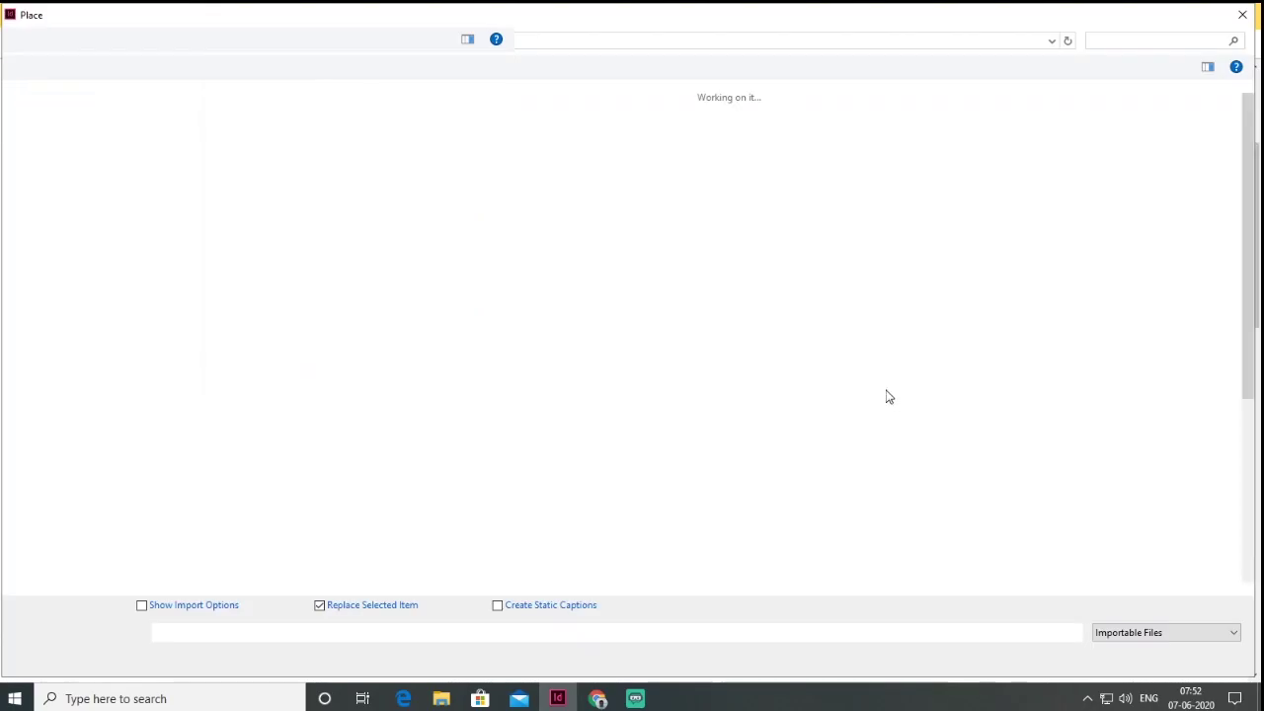
scroll(894, 431, "down", 3)
double_click(874, 419)
Fit the laptop photo to its frame and adjust its position in the red rectangle.
left_click(842, 286)
right_click(851, 287)
mouse_move(902, 401)
left_click(810, 423)
left_click(24, 115)
mouse_move(869, 282)
left_mouse_down()
mouse_move(888, 285)
mouse_move(836, 285)
mouse_move(859, 287)
left_mouse_up()
left_click(643, 462)
Add the heading EDITORIAL in a text frame about 2.78 × 0.59 in over the photo's lower edge, set in 35 pt Oswald.
scroll(960, 469, "up", 2)
left_click(22, 175)
left_click_drag(644, 255, 855, 298)
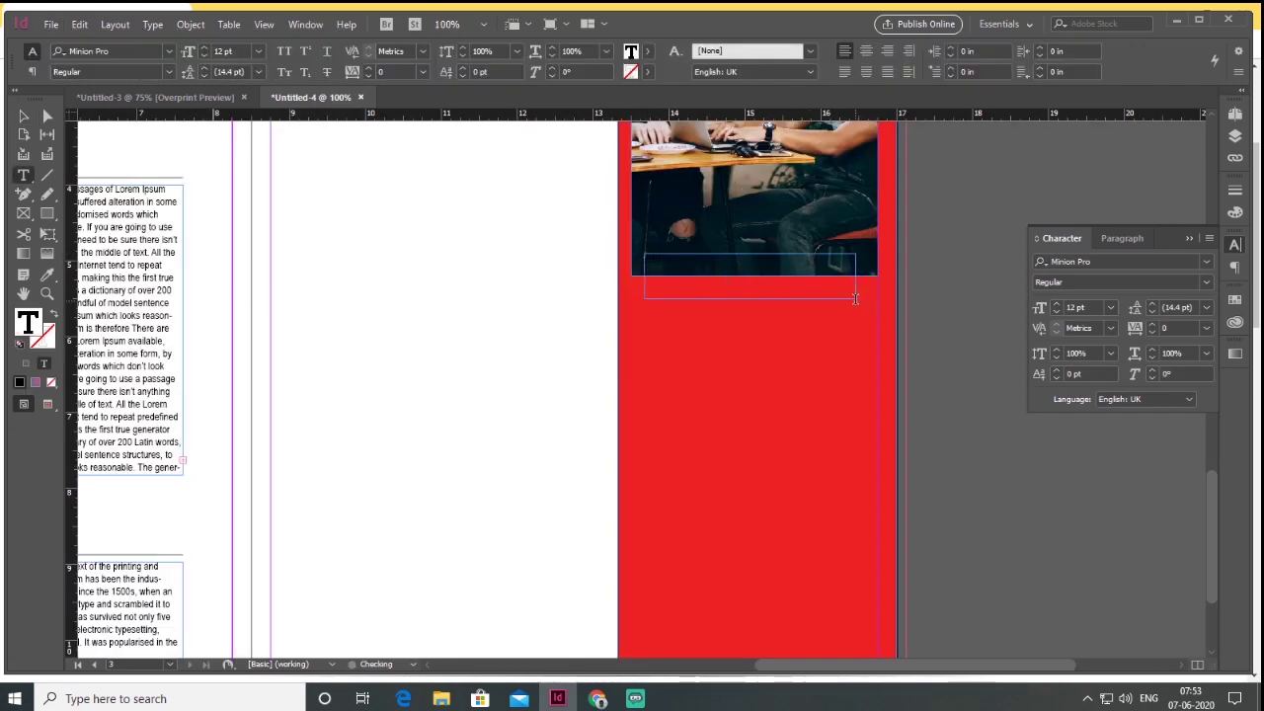
left_click(1205, 262)
scroll(1256, 314, "up", 10)
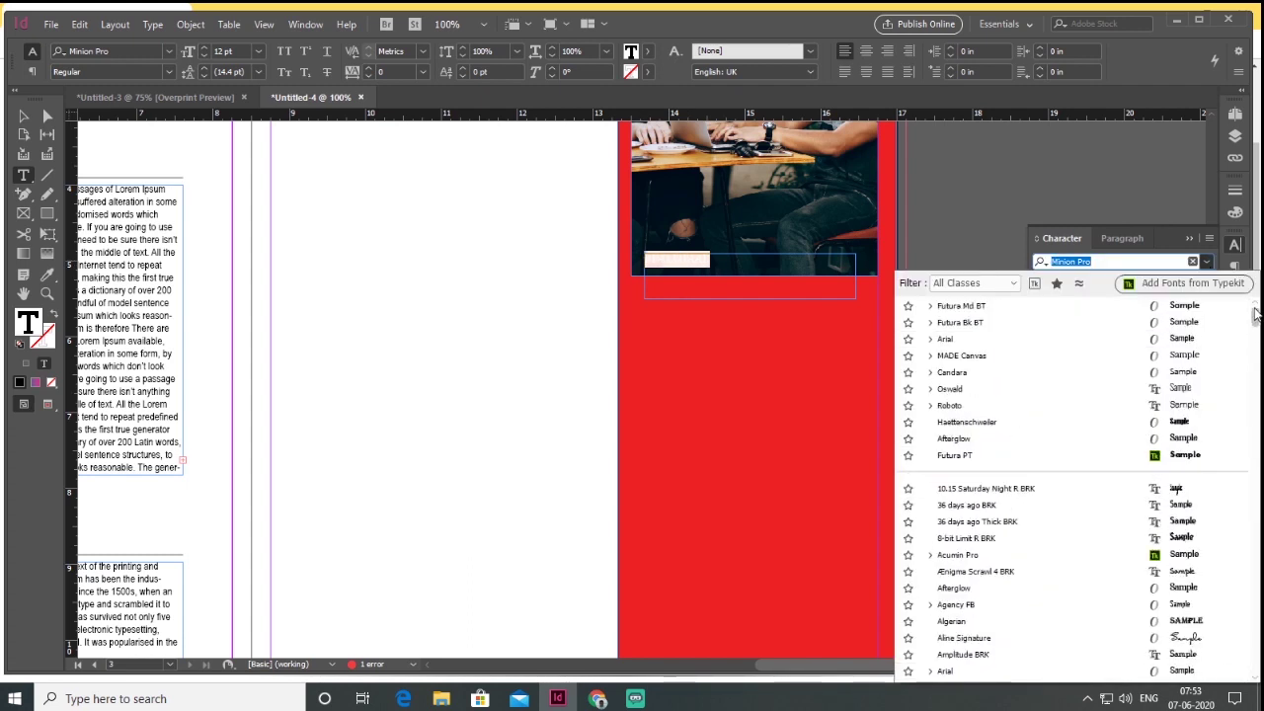
left_click(978, 388)
left_click(1056, 307)
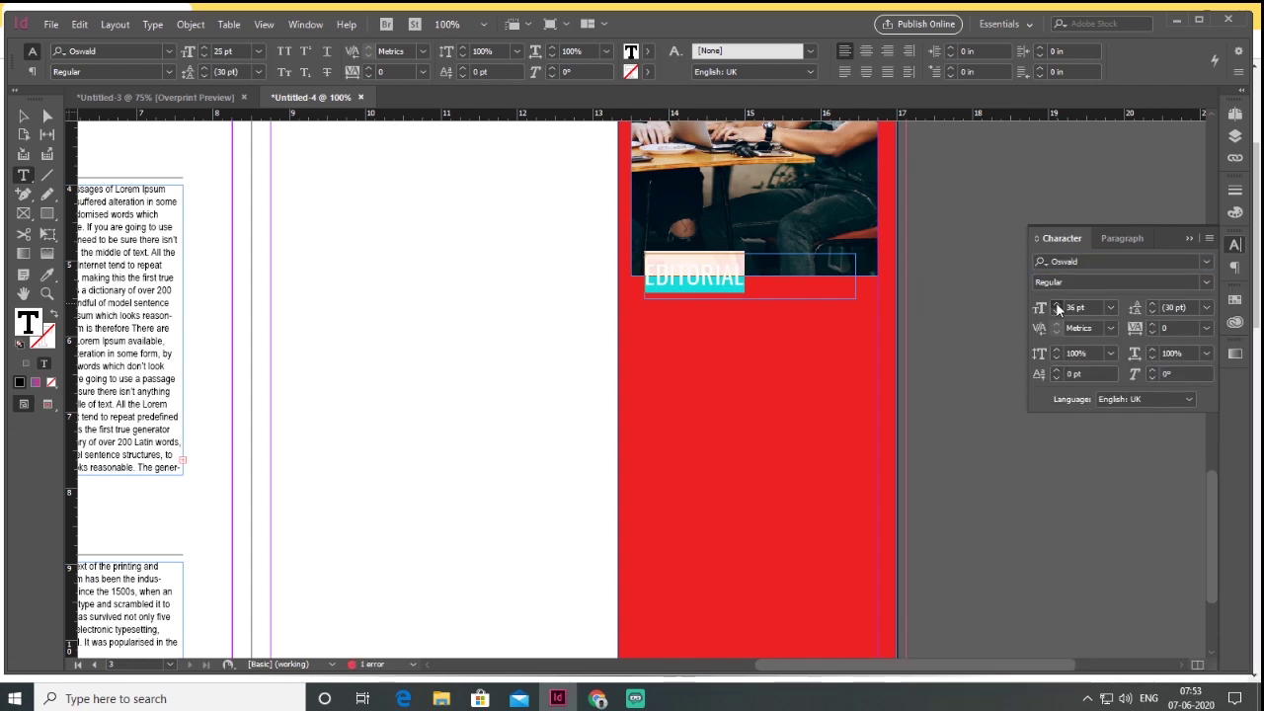
key("Escape")
Centre the EDITORIAL heading in a frame about 0.9 in tall, enlarge it to 50 pt and move it slightly up.
left_click(1122, 238)
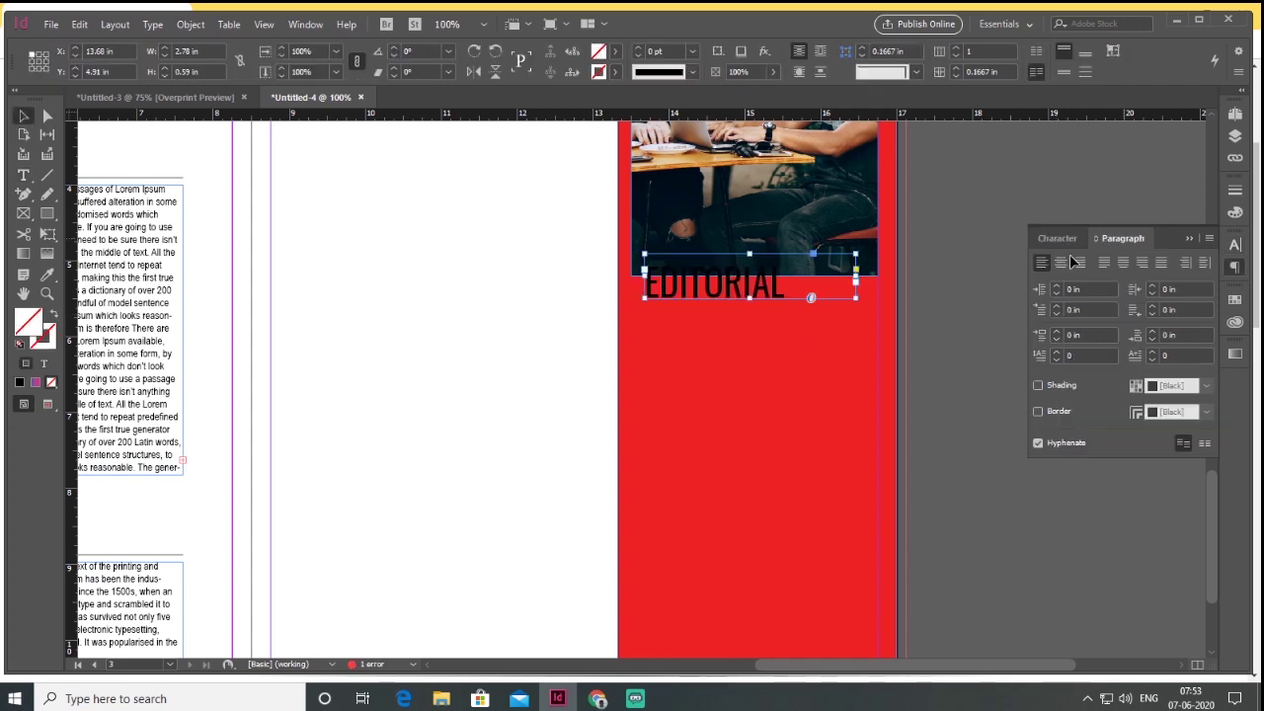
left_click(1057, 239)
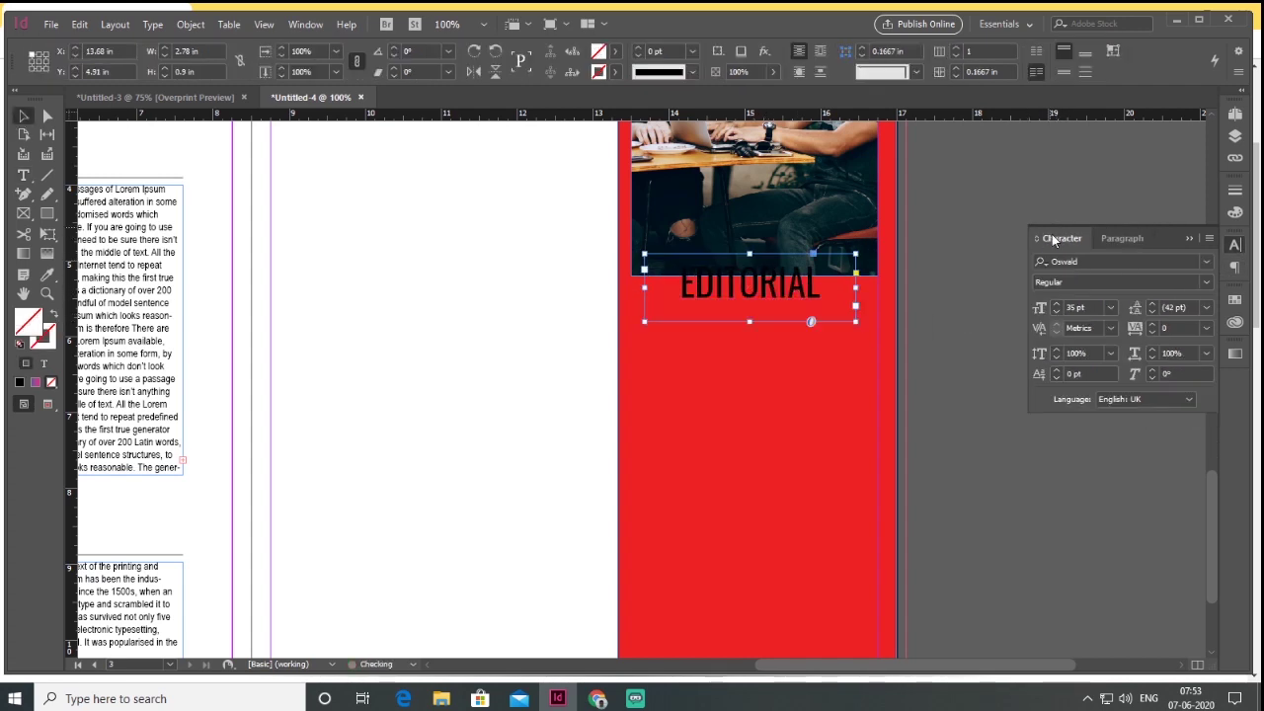
left_click(1057, 305)
left_click(1057, 305)
left_click_drag(778, 292, 755, 216)
Colour the EDITORIAL heading text white.
left_click(43, 364)
double_click(28, 322)
left_click(767, 224)
left_click(905, 209)
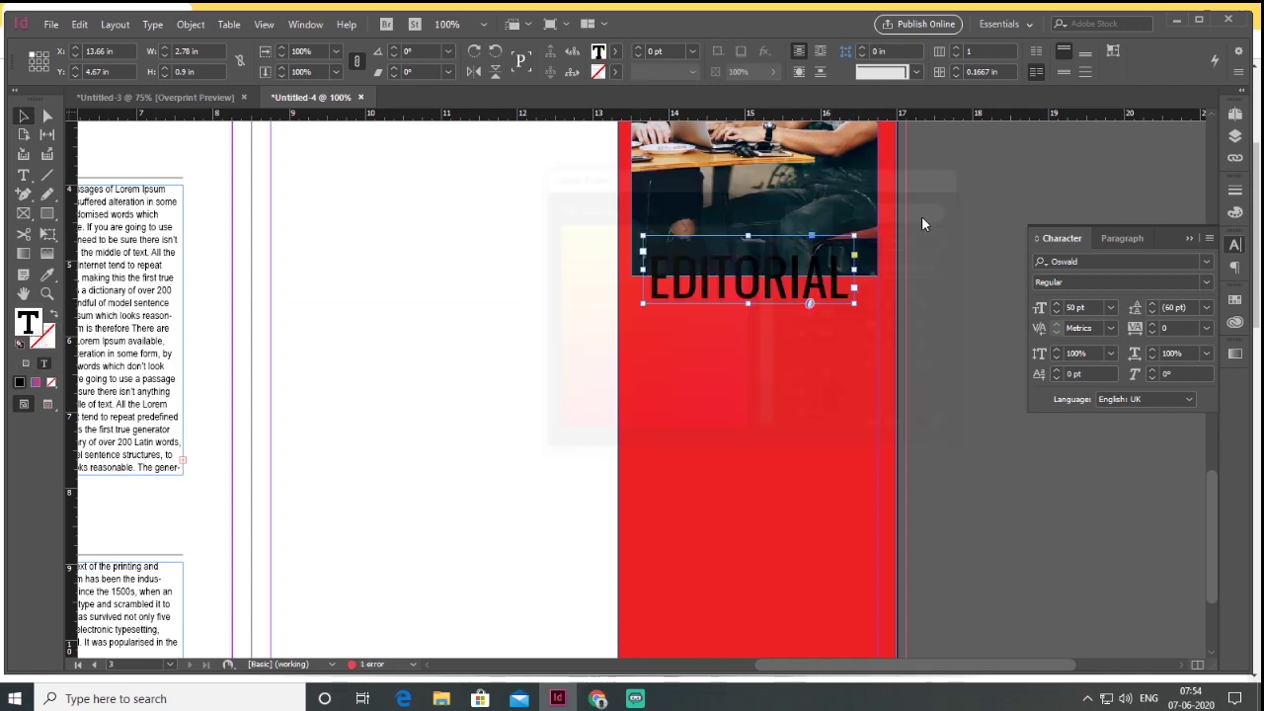
left_click(938, 326)
Draw a text frame about 2.78 × 4.54 in below EDITORIAL and paste the "Contrary to popular belief" paragraph from lipsum.com.
key("ctrl+minus")
left_click_drag(659, 263, 817, 527)
left_click(599, 699)
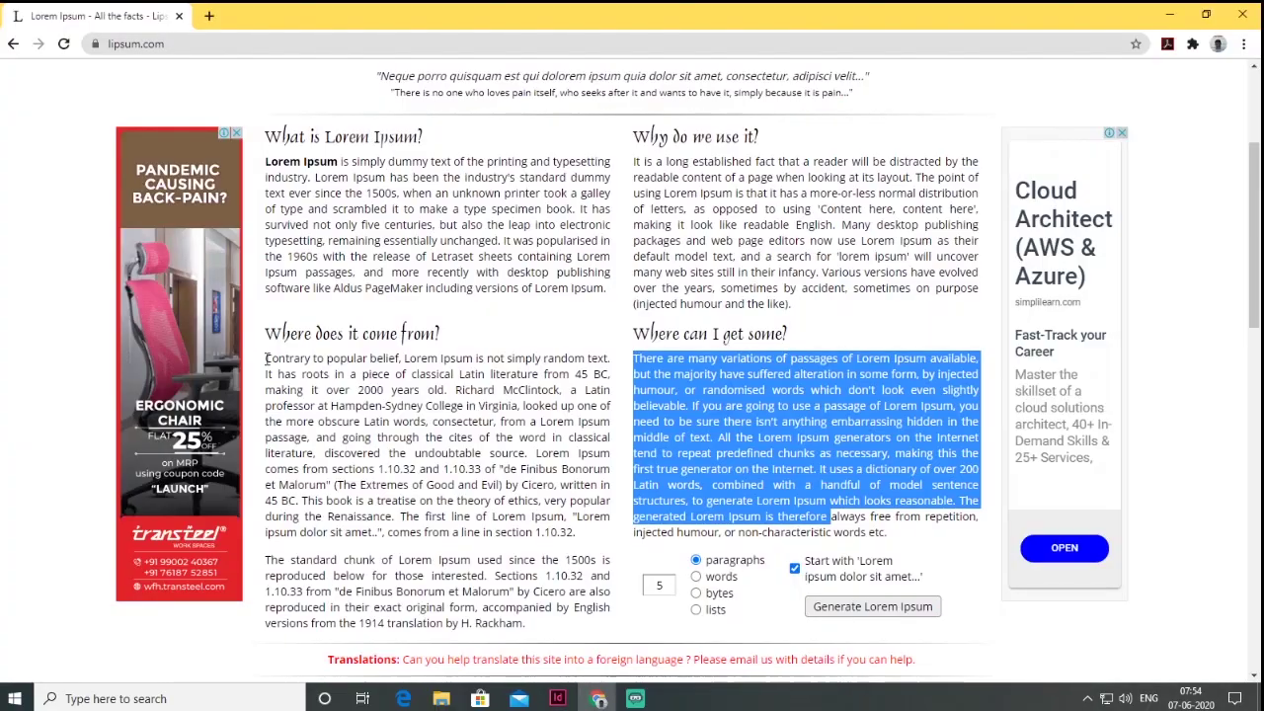
left_click_drag(266, 358, 381, 534)
left_click(558, 698)
key("ctrl+v")
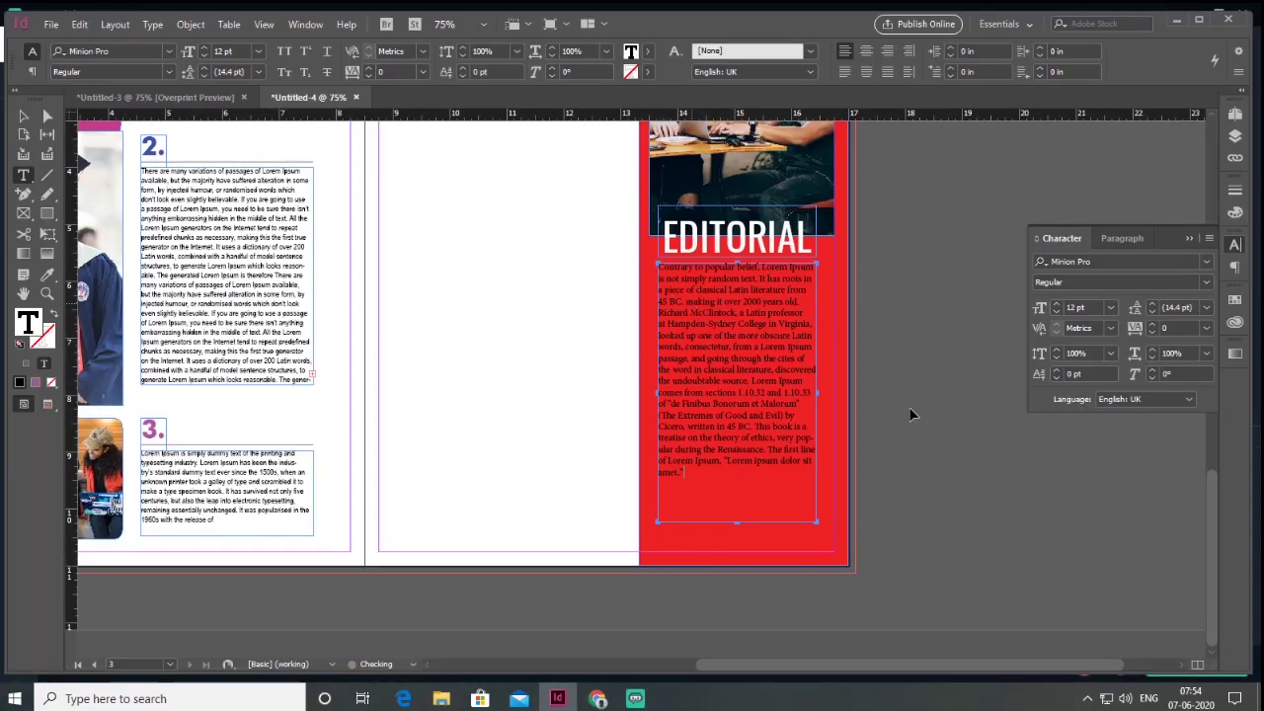
Set the editorial paragraph in Arial Regular and colour its text white.
left_click(1159, 258)
type("Arial")
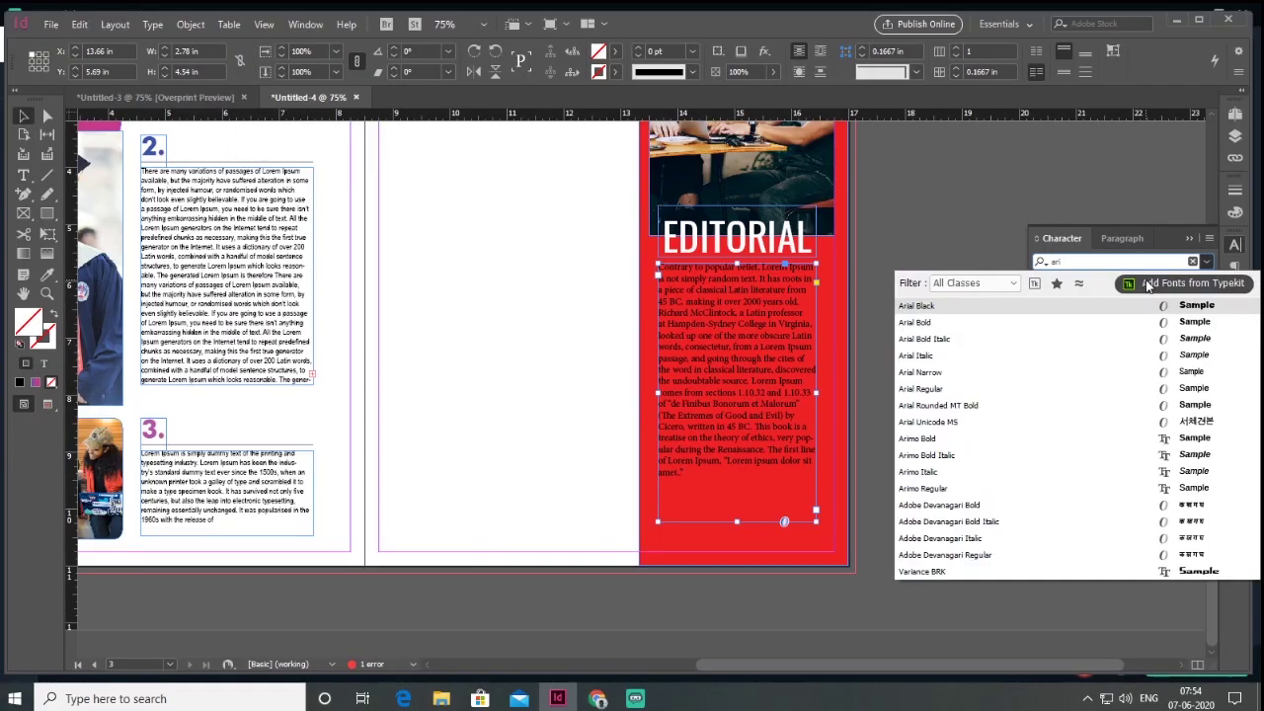
left_click(941, 380)
left_click(44, 363)
double_click(26, 322)
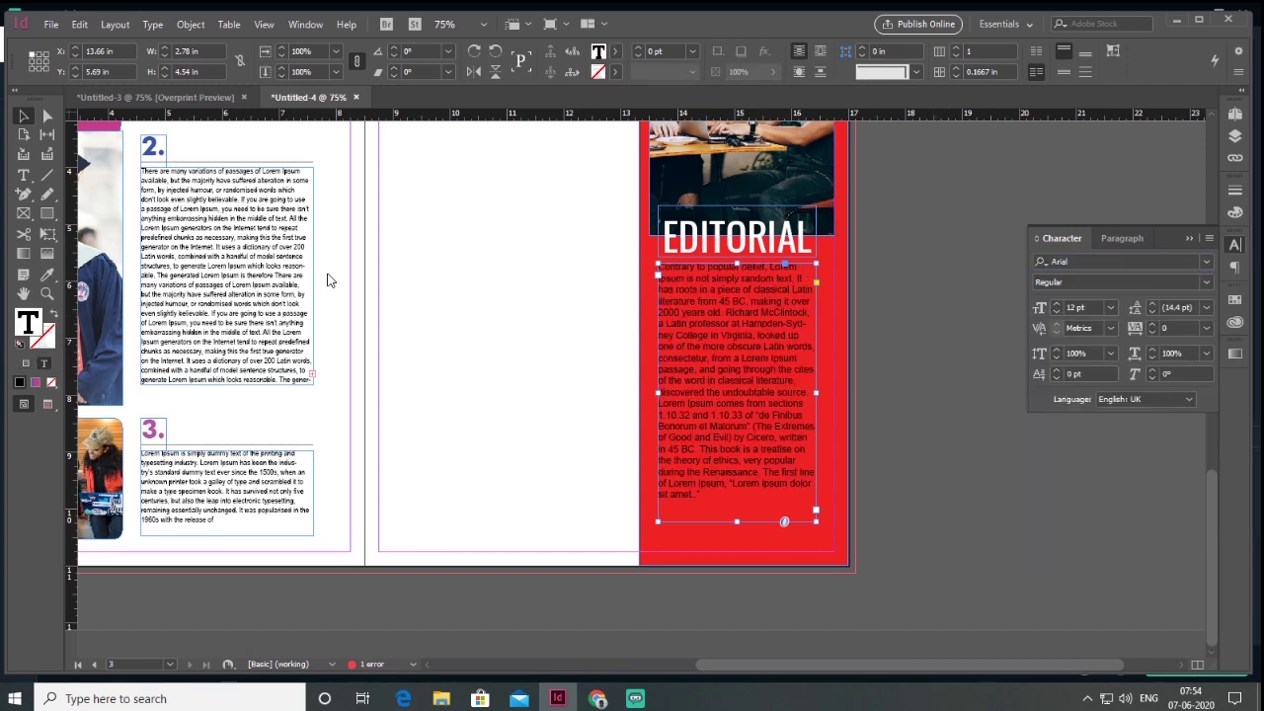
left_click_drag(726, 242, 751, 201)
left_click(768, 225)
left_click(905, 209)
Duplicate the EDITORIAL heading onto the white area of the right page and colour the copy's text red.
left_click_drag(478, 306, 688, 358)
left_click_drag(693, 242, 659, 240)
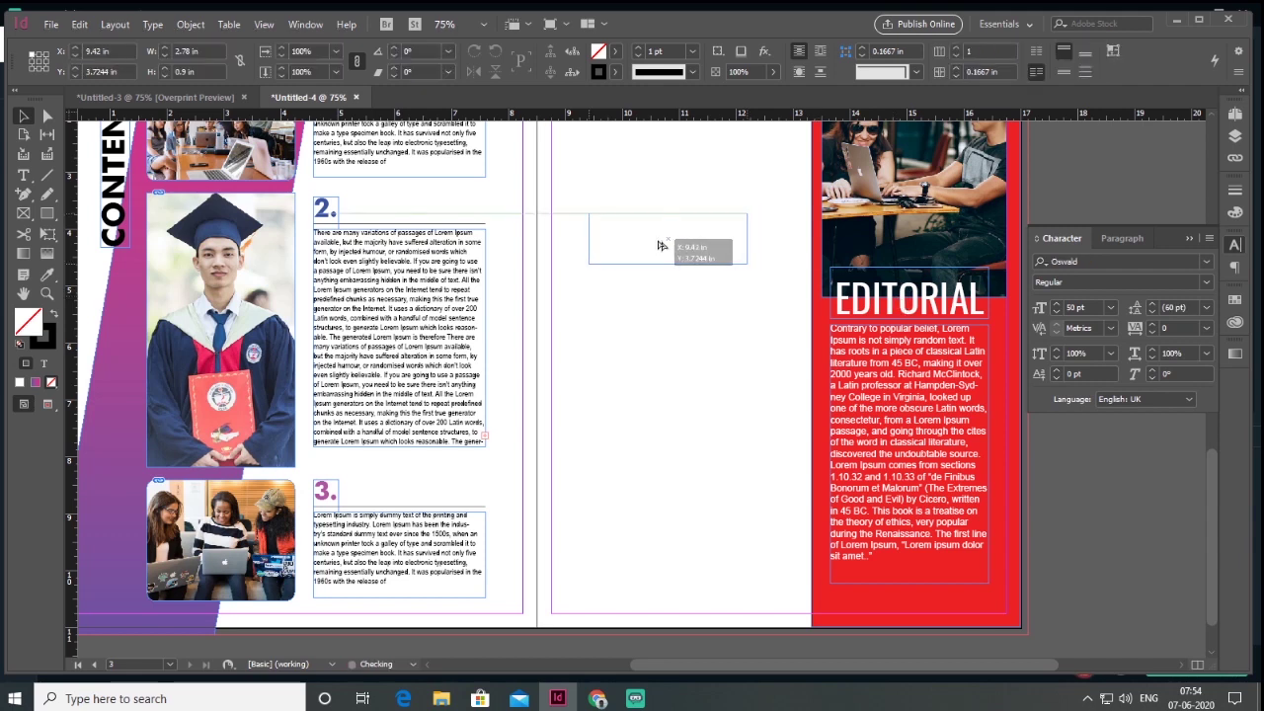
left_click(47, 365)
double_click(26, 324)
left_click(553, 428)
left_click(906, 210)
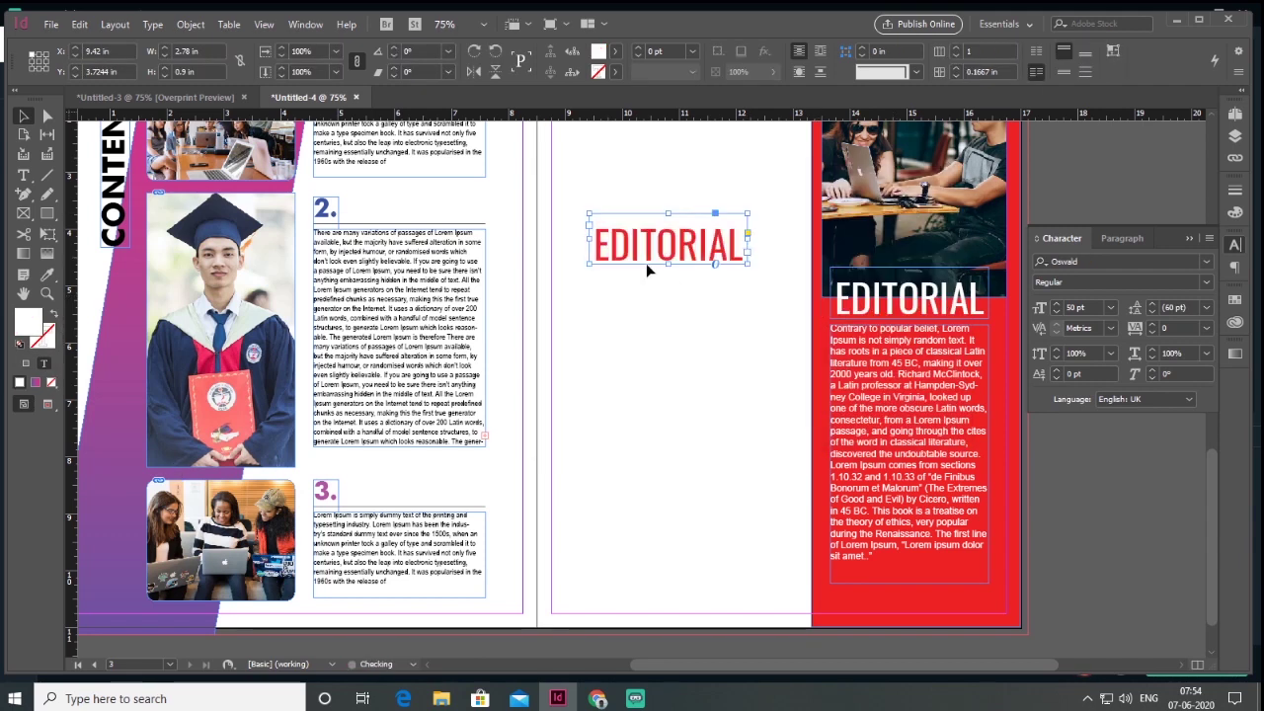
Change the copied heading to REGULARS, widen its frame to about 3.14 in and make it bold.
left_click_drag(596, 246, 756, 252)
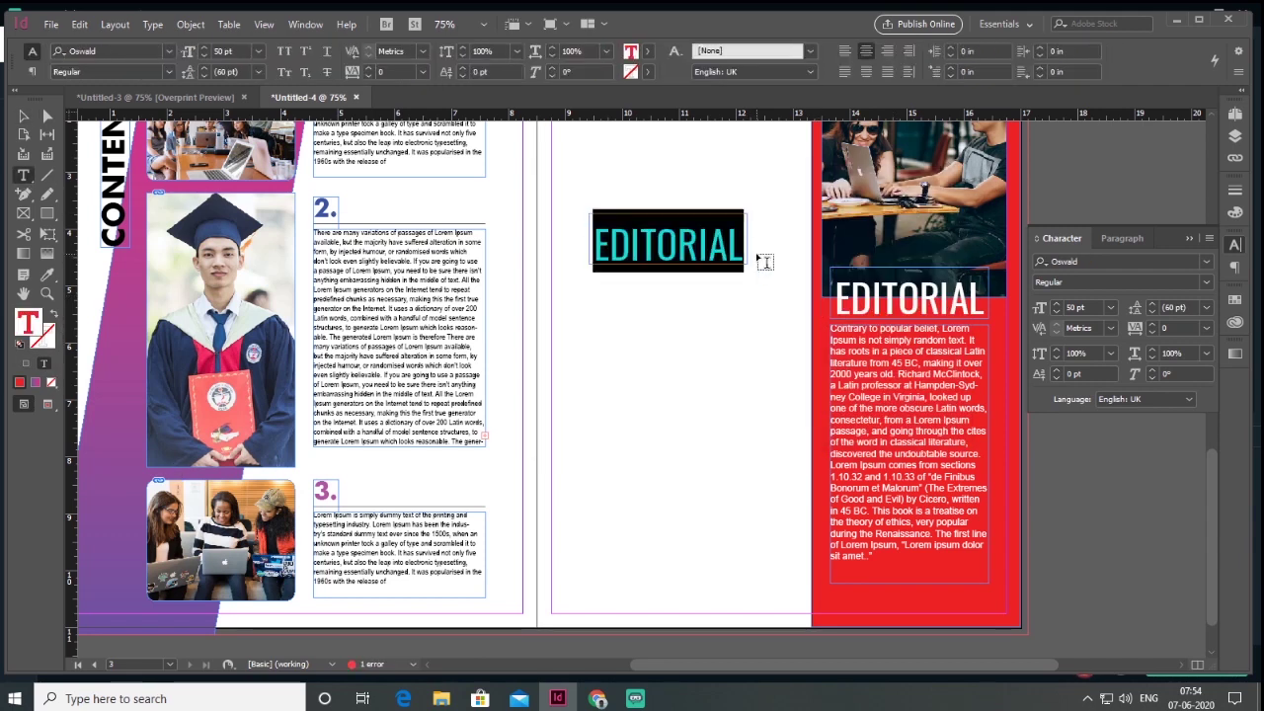
type("REGULARS")
key("Escape")
mouse_move(747, 239)
left_mouse_down()
mouse_move(770, 240)
mouse_move(733, 237)
left_mouse_up()
left_click(1206, 282)
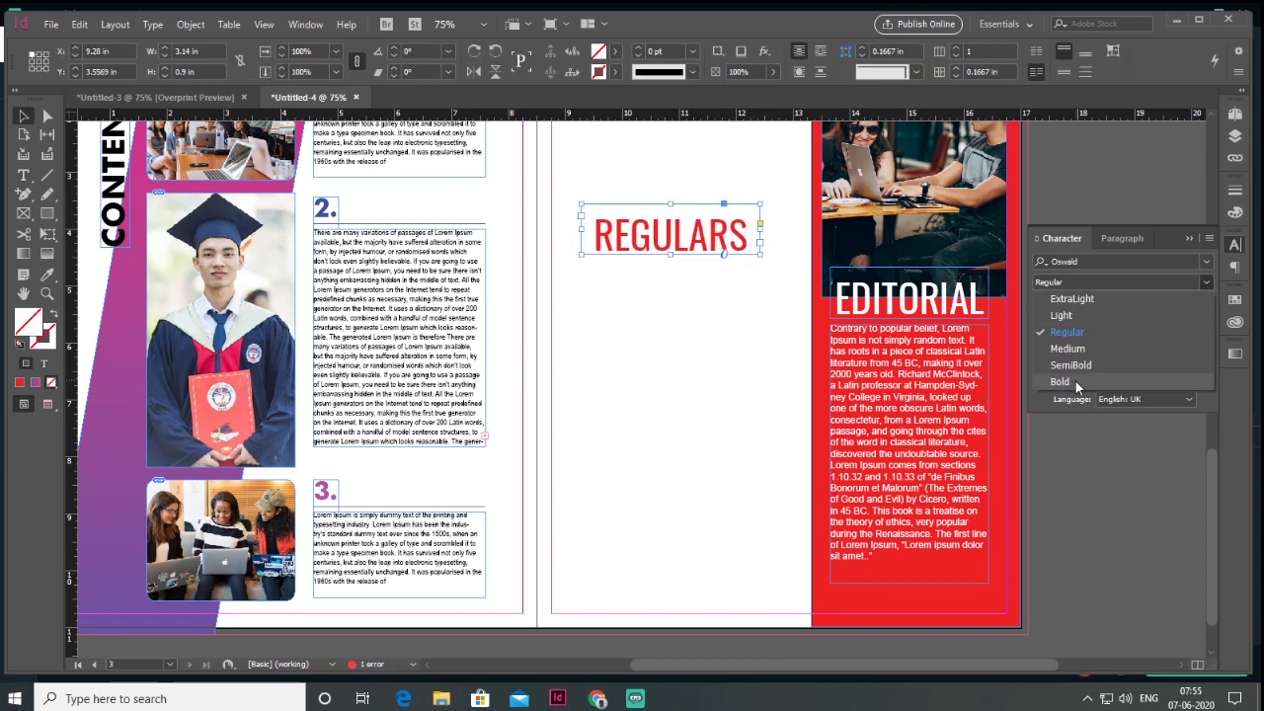
left_click(1075, 383)
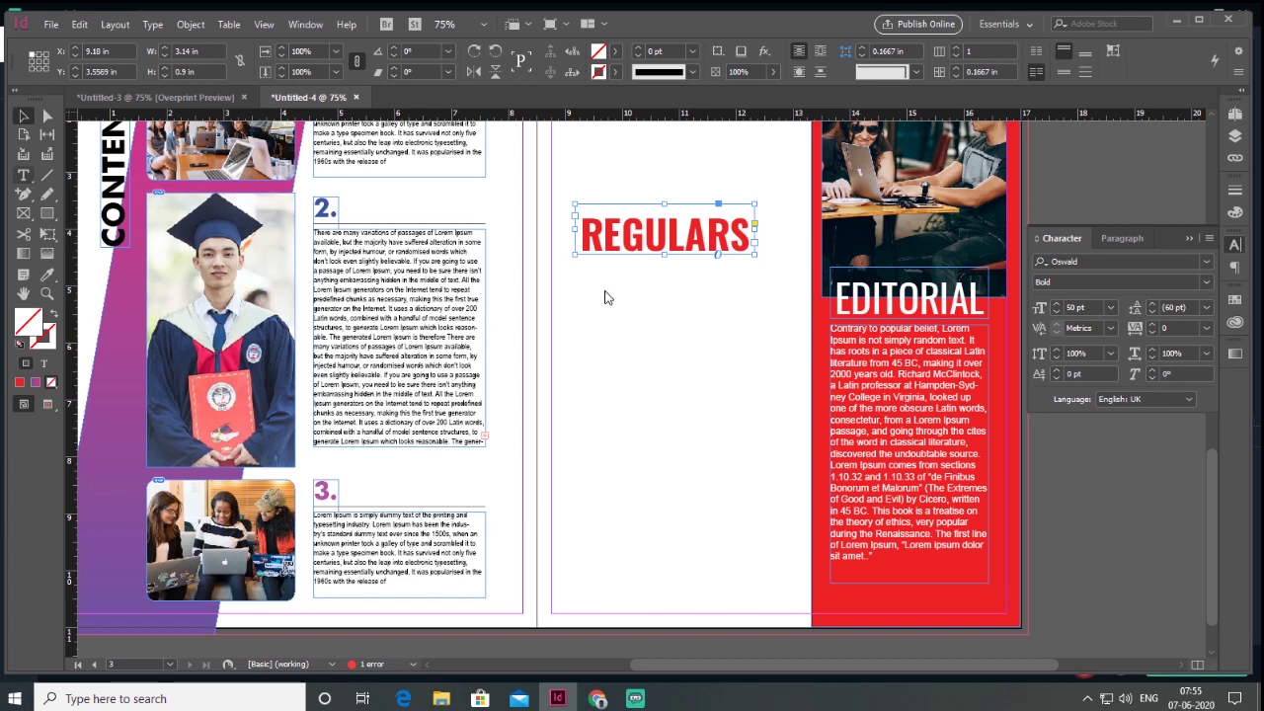
Add "1. What is Lorem Ipsum?", with the question copied from lipsum.com, in a text frame about 2.98 × 0.31 in below REGULARS.
key("t")
left_click_drag(583, 281, 753, 297)
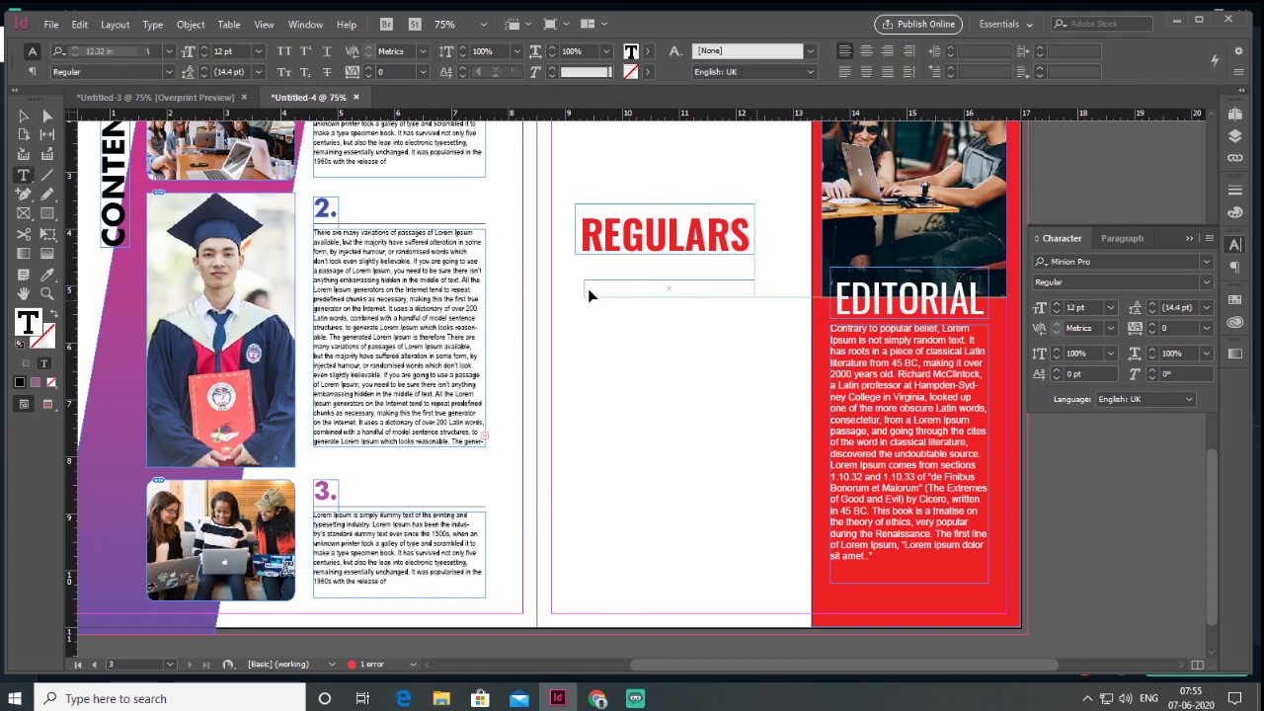
key("Escape")
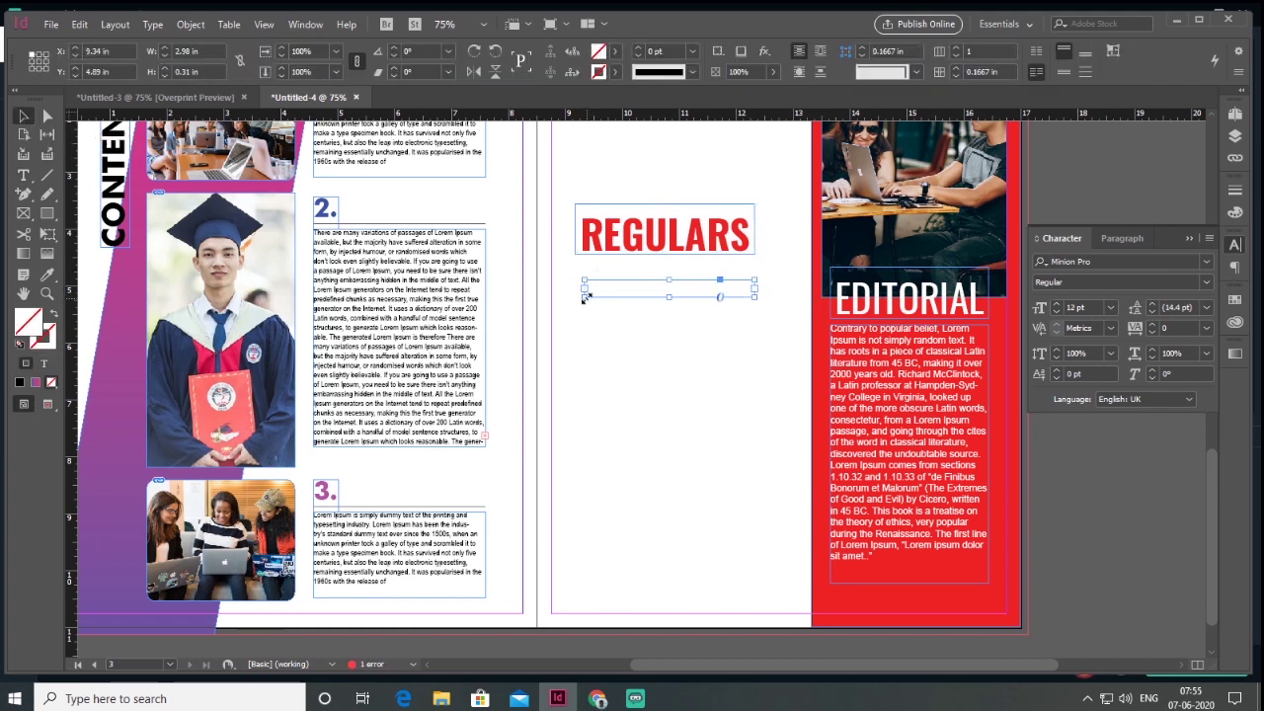
key("alt+Tab")
left_click_drag(265, 138, 435, 139)
key("ctrl+c")
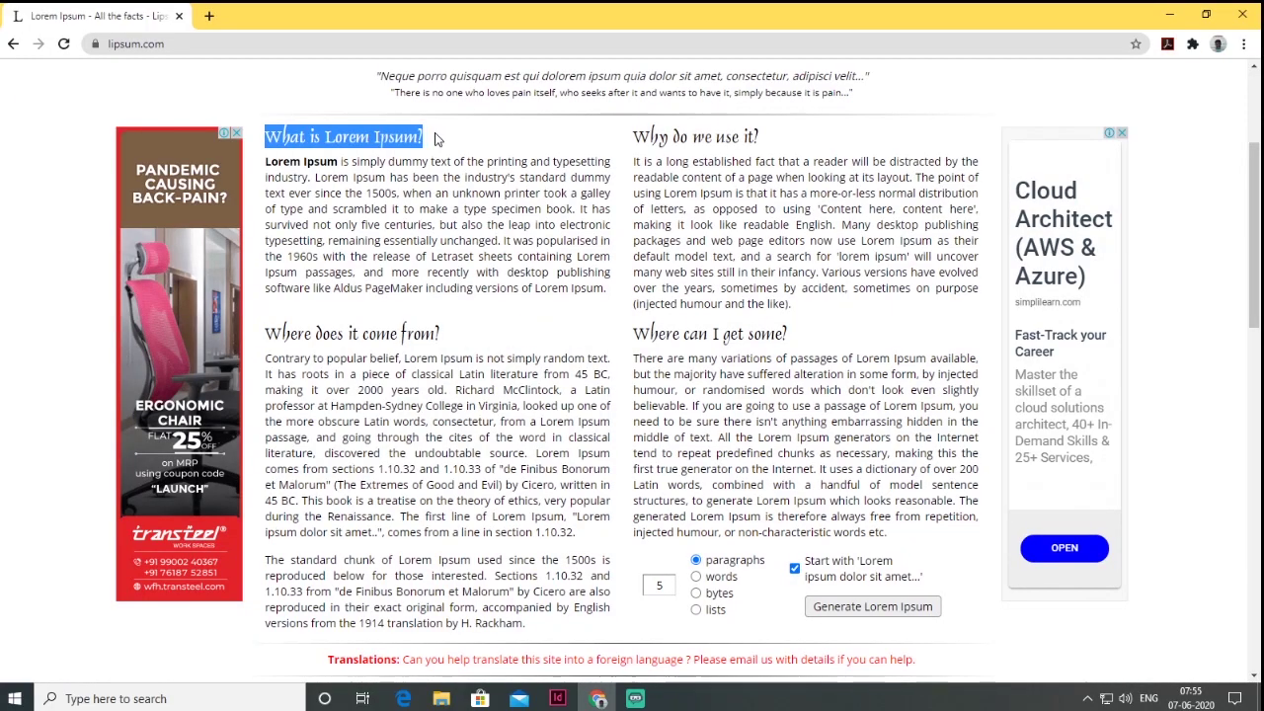
left_click(567, 701)
double_click(596, 293)
key("ctrl+v")
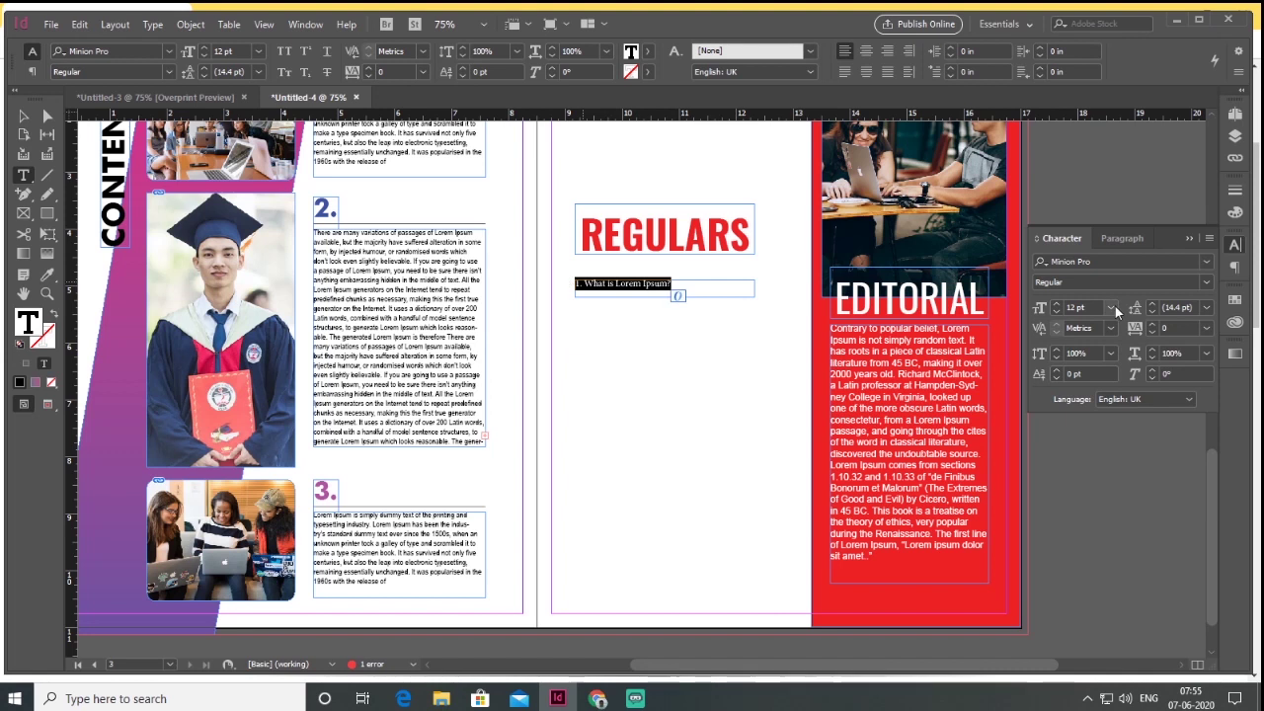
Set the "1. What is Lorem Ipsum?" line in Arial Bold at 14 pt.
left_click(1207, 261)
scroll(935, 309, "up", 15)
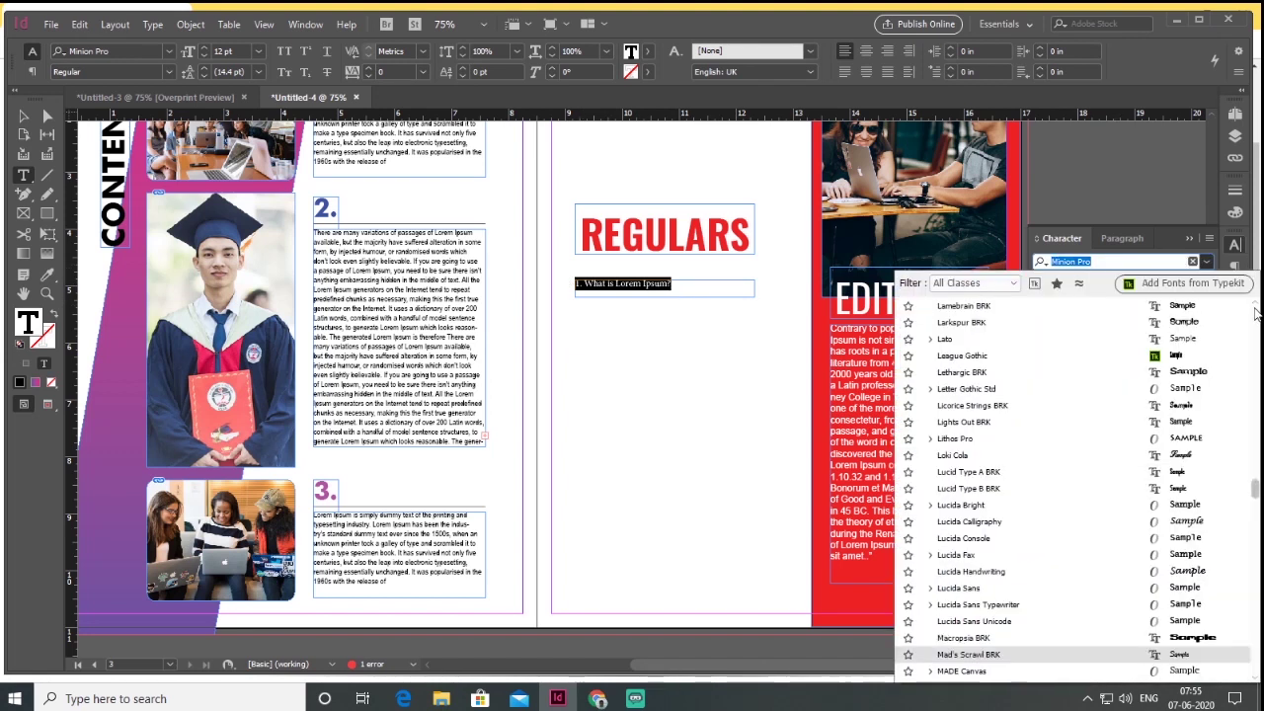
left_click(930, 307)
left_click(974, 372)
key("Escape")
Copy the question frame beside itself at about 0.74 × 0.31 in, replace its text with 05 and set it in Arial Black, 18 pt.
mouse_move(755, 296)
left_mouse_down()
mouse_move(707, 294)
mouse_move(786, 296)
mouse_move(755, 298)
left_mouse_up()
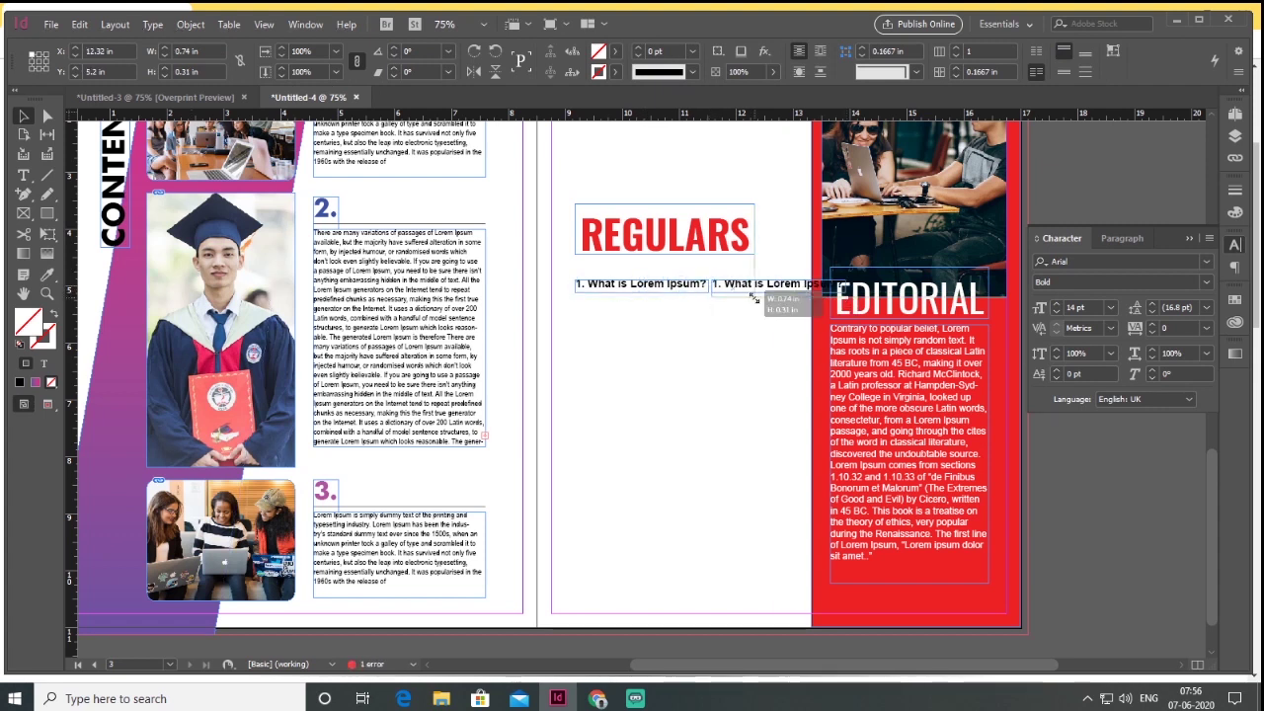
key("BackSpace")
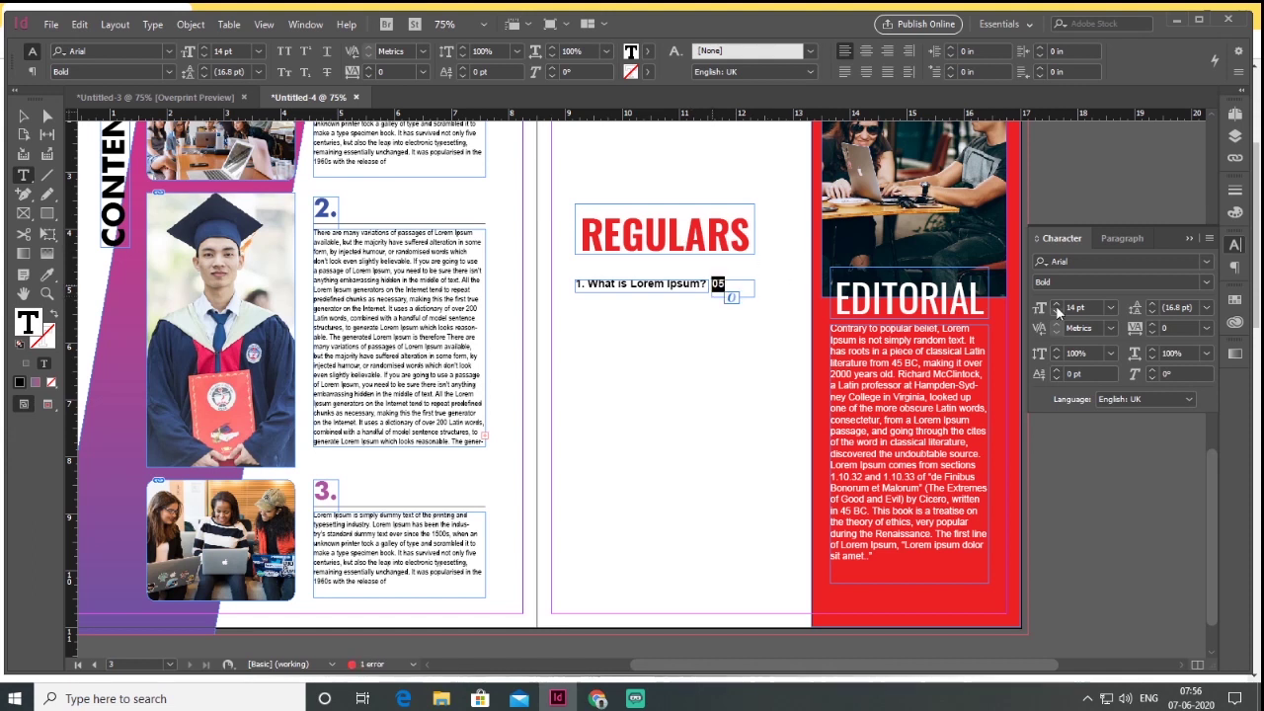
left_click(1206, 281)
left_click(1103, 363)
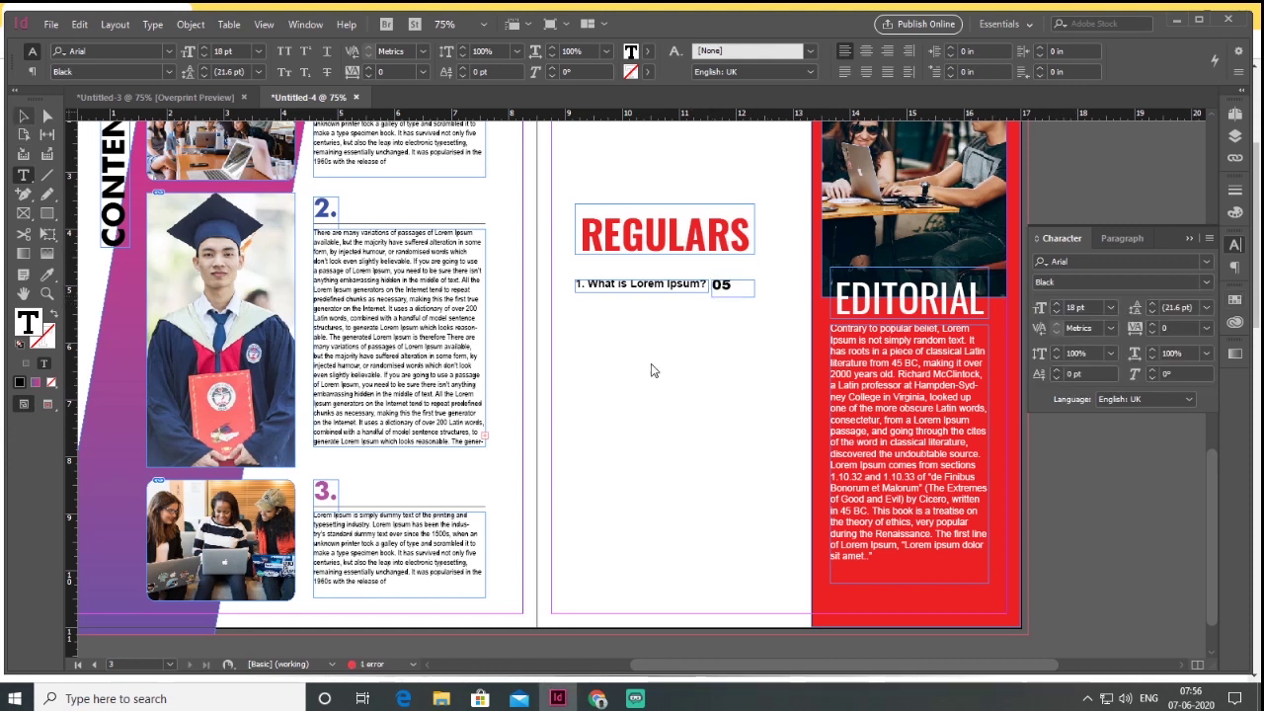
key("Escape")
Colour the page number 05 grey with a colour value of 50 and reduce the question text to 12 pt.
key("ctrl+equal")
left_click_drag(750, 281, 761, 281)
left_click(45, 364)
double_click(28, 321)
left_click_drag(908, 365, 876, 365)
type("50")
key("Return")
key("ctrl+minus")
left_click(702, 285)
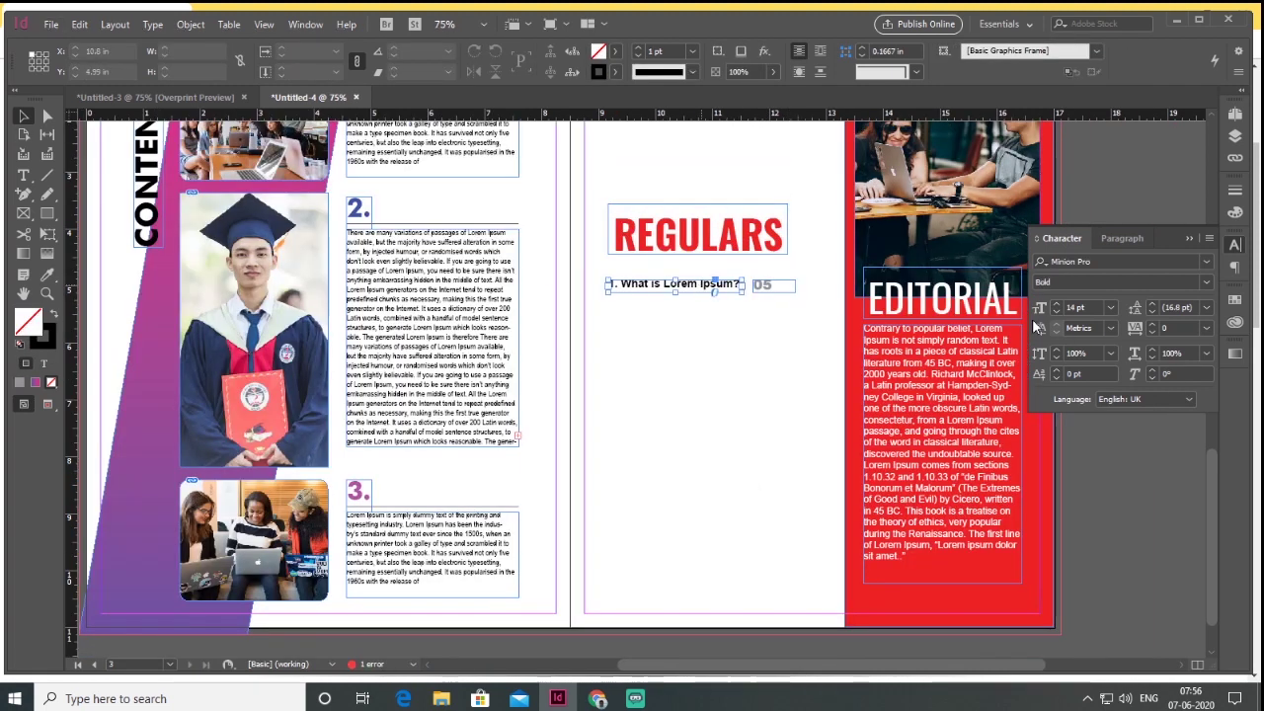
Add a text frame about 3.28 × 1.61 in below the question, holding the first sentence of "Where can I get some?" from lipsum.com.
left_click(23, 175)
left_click_drag(609, 296, 796, 391)
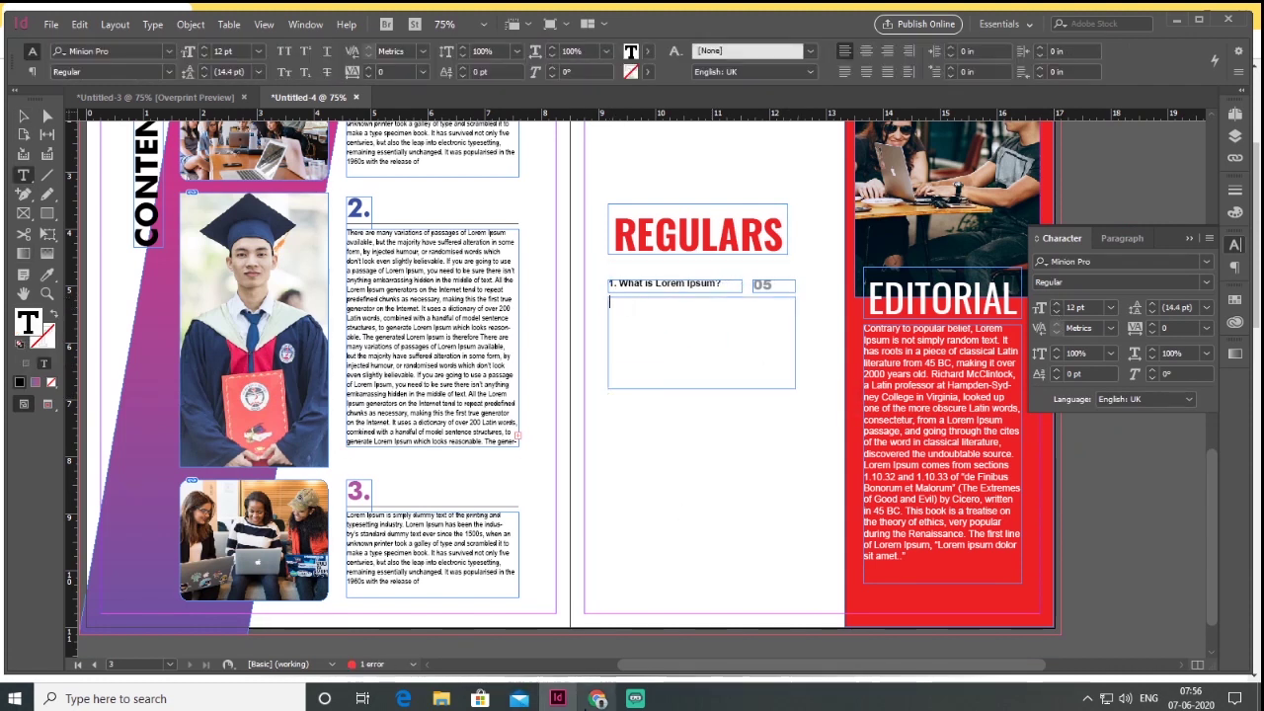
left_click(598, 698)
left_click_drag(634, 358, 696, 406)
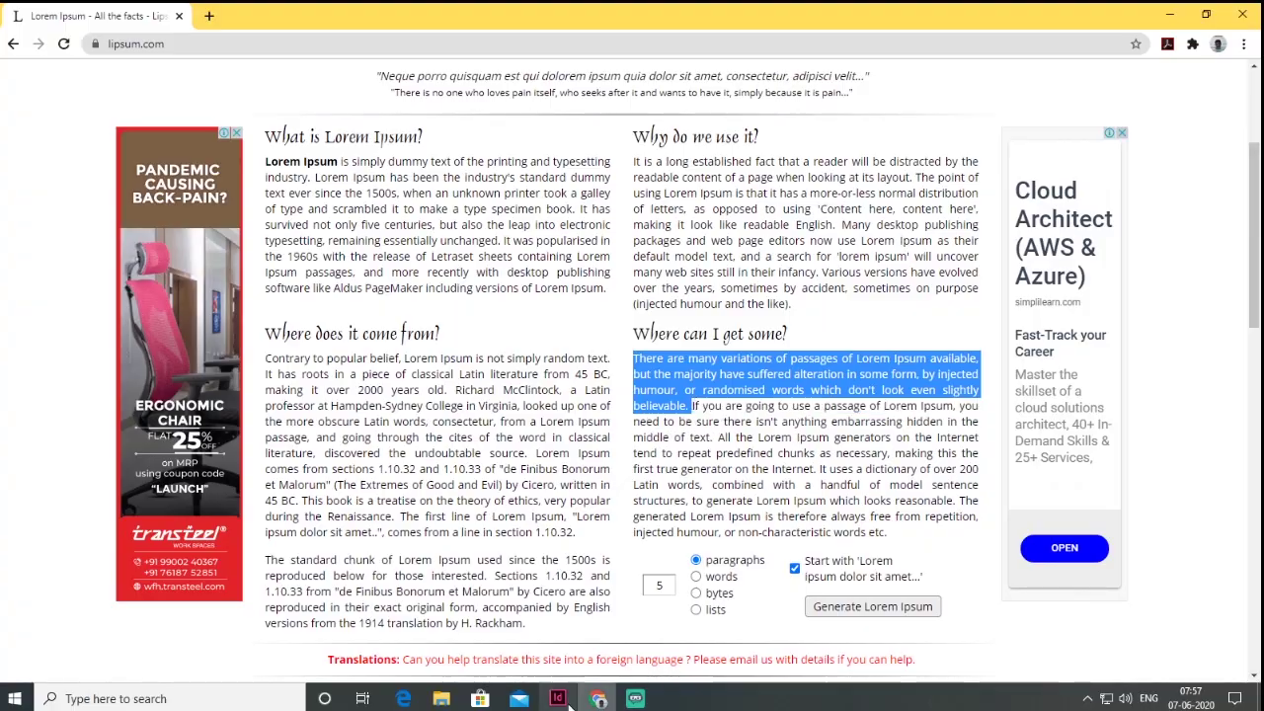
left_click(559, 699)
key("ctrl+v")
Set the new paragraph in Arial Narrow, then shorten its frame and move it slightly down from the question.
left_click(25, 119)
left_click(1207, 261)
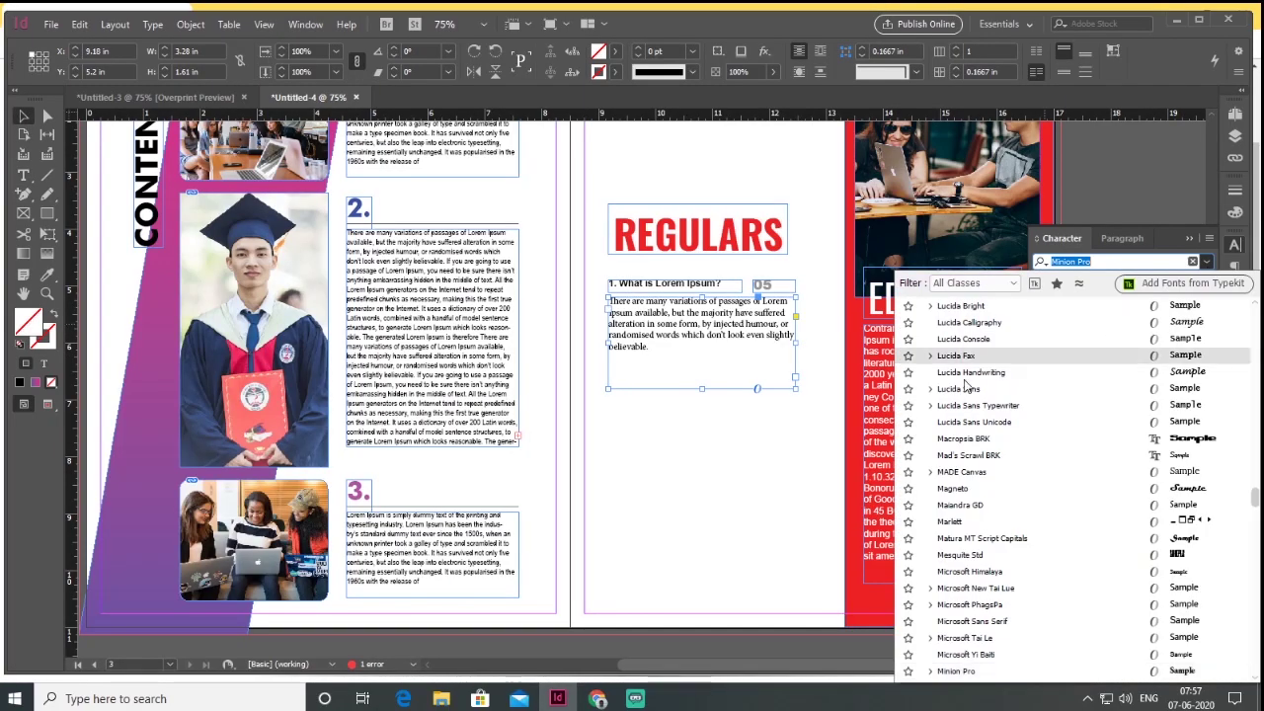
left_click(977, 306)
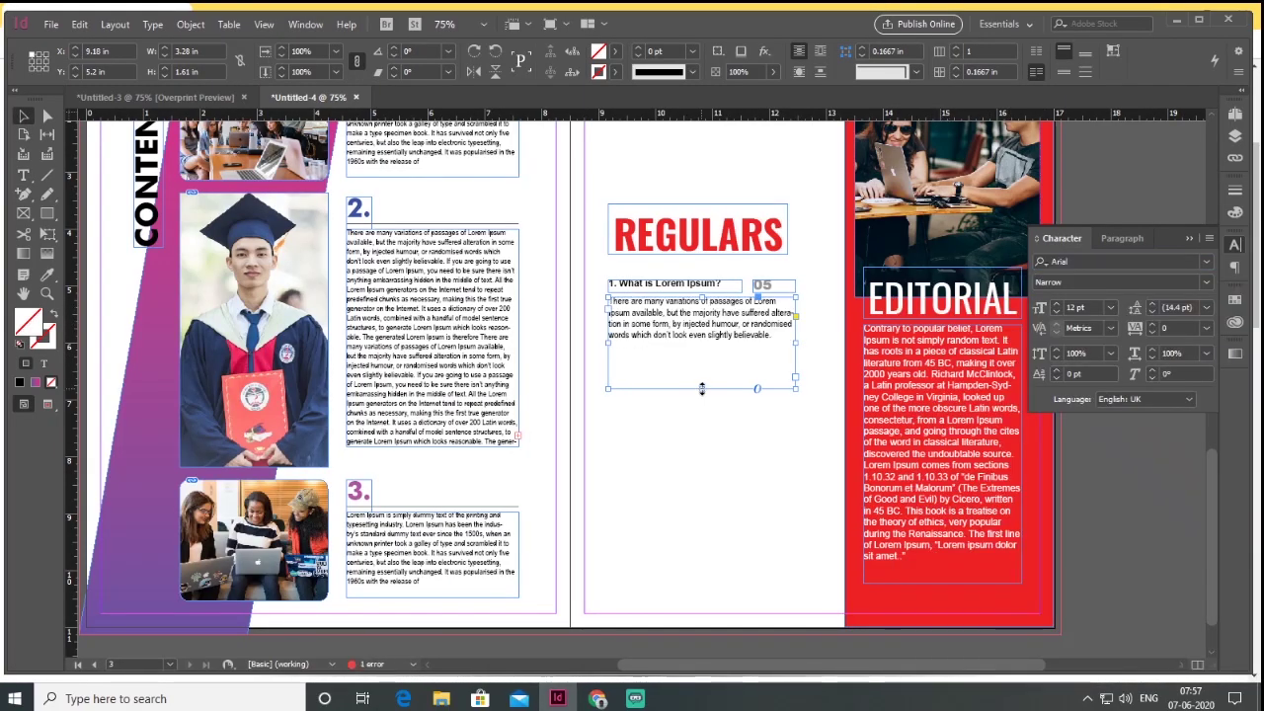
left_click_drag(710, 350, 710, 349)
left_click_drag(743, 322, 746, 336)
left_click(731, 414)
Draw a horizontal line between the question and its paragraph, spanning the paragraph's width.
left_click(47, 175)
left_click_drag(609, 301, 795, 301)
key("v")
Duplicate the whole first REGULARS entry directly below it and change the copy's page number to 09.
left_click(742, 414)
left_click_drag(610, 399, 729, 389)
key("t")
left_click(767, 377)
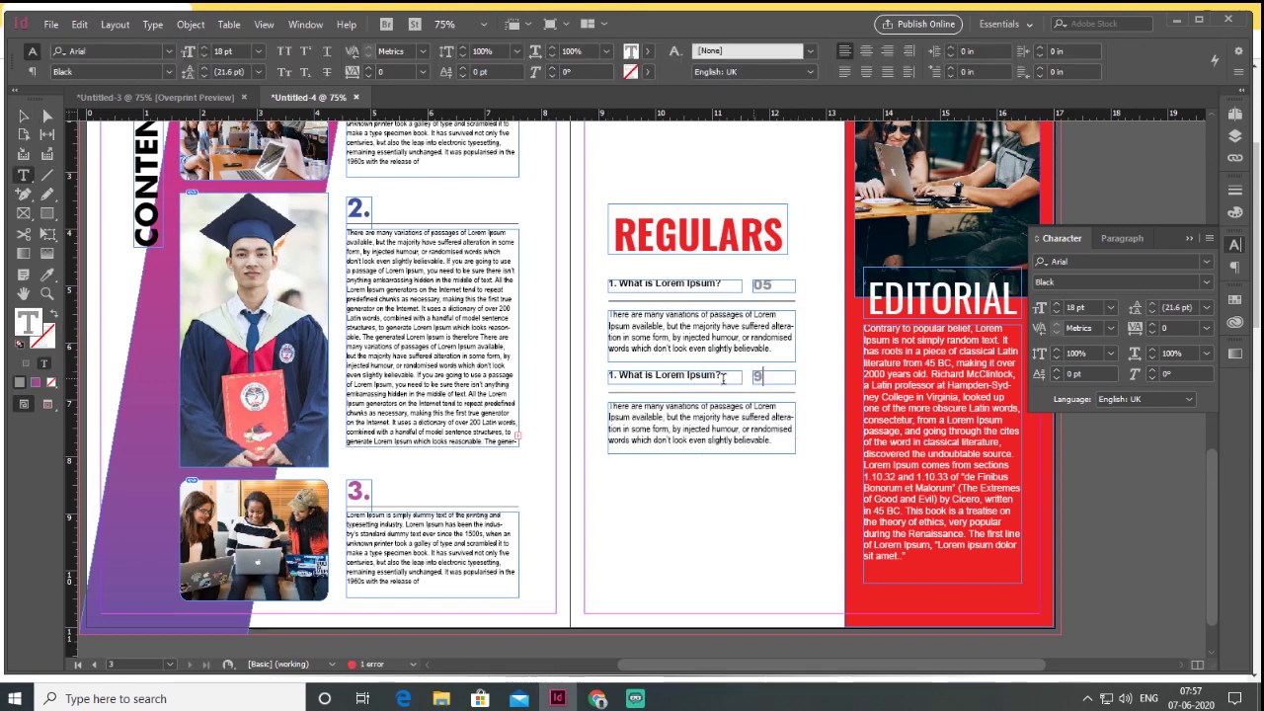
Replace the second entry's paragraph with the lipsum.com passage from "If you are going to use" to "looks reasonable." and lengthen its frame to fit.
key("alt+Tab")
left_click_drag(692, 406, 956, 501)
key("ctrl+c")
left_click(559, 698)
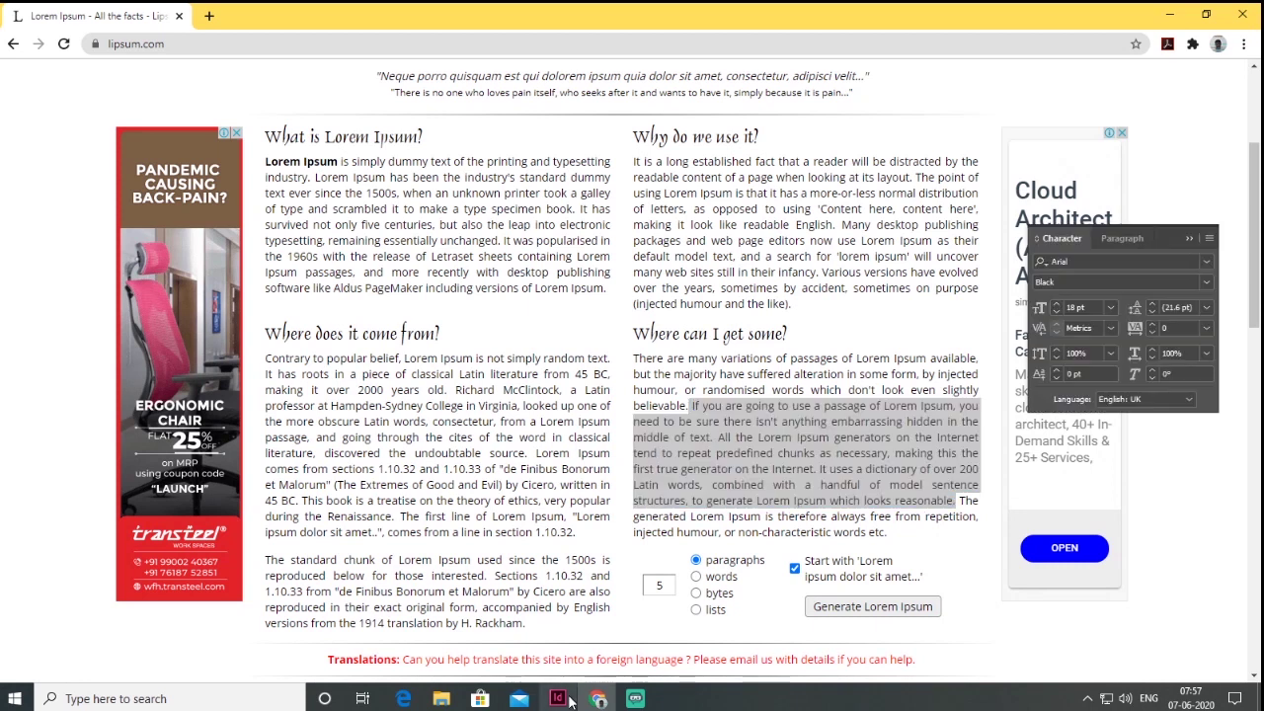
key("t")
left_click_drag(609, 405, 812, 457)
key("ctrl+v")
key("ctrl+v")
key("Escape")
left_click_drag(702, 455, 706, 525)
Duplicate the first REGULARS entry below the second one and change the copy's page number to 14.
left_click_drag(600, 275, 800, 359)
left_click_drag(758, 318, 766, 559)
key("t")
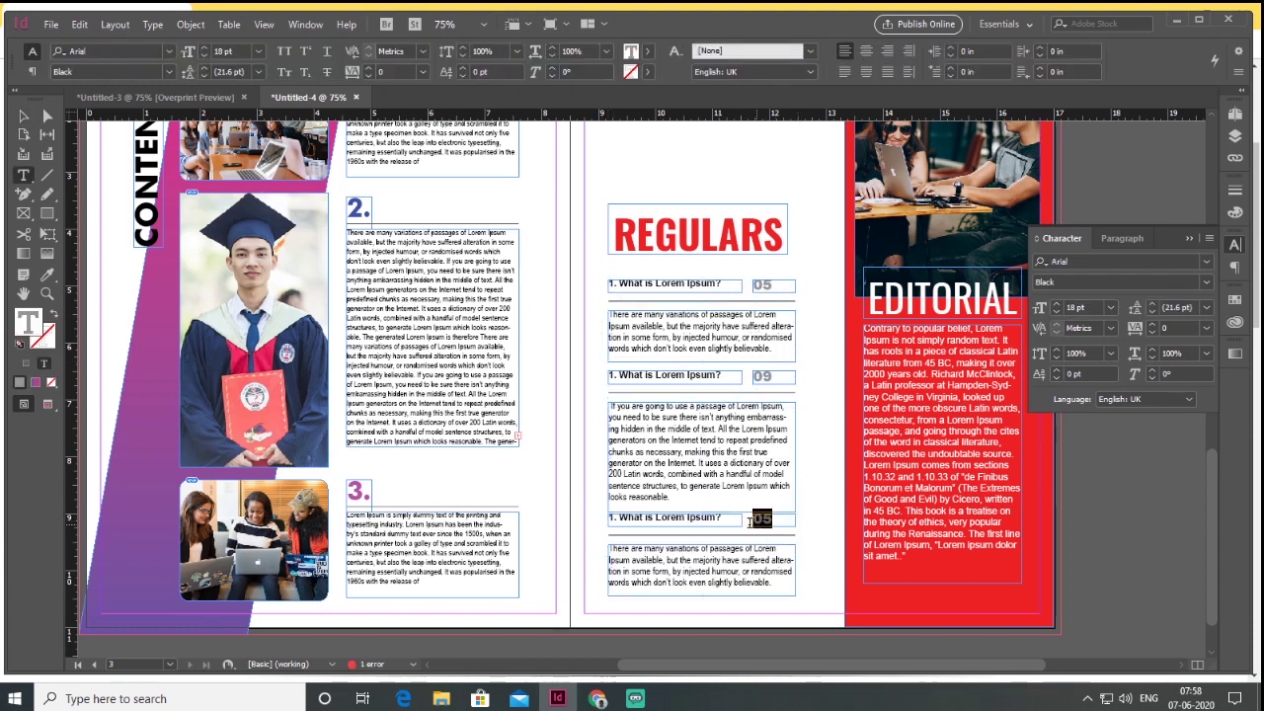
type("14")
Delete the leading 1 from the second entry's question and renumber the third entry's question as 3.
key("BackSpace")
key("BackSpace")
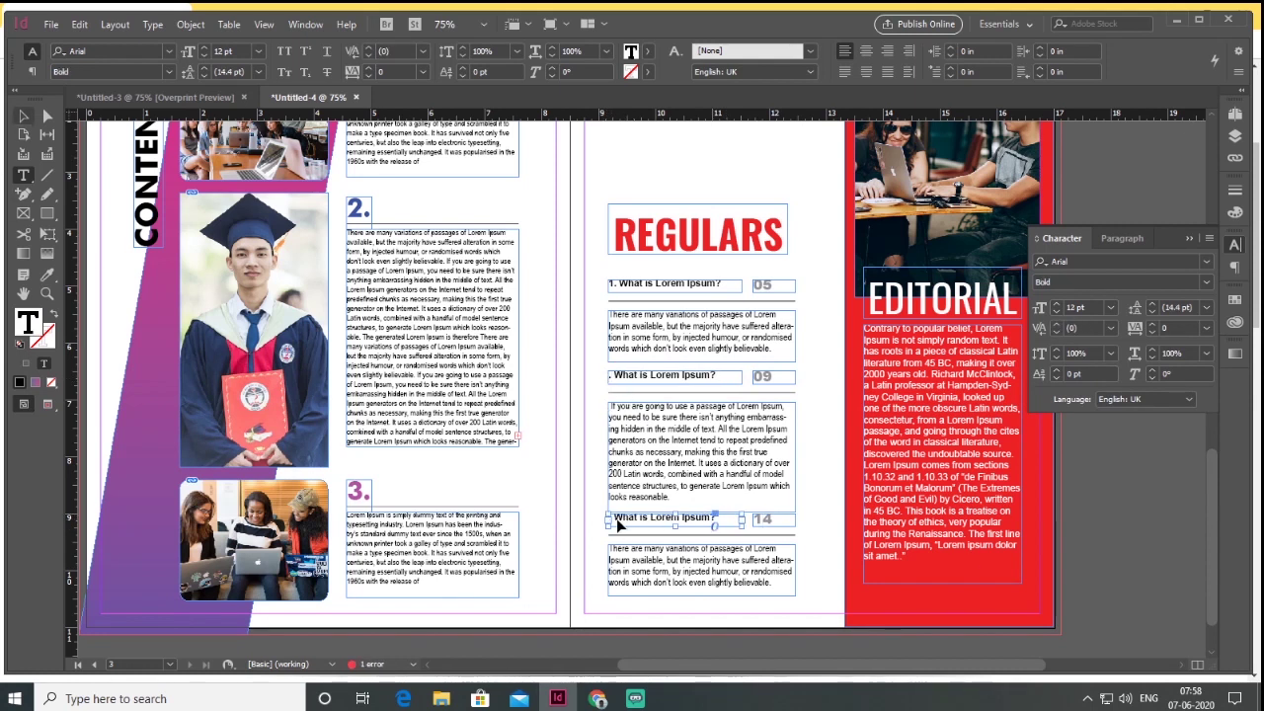
type("3")
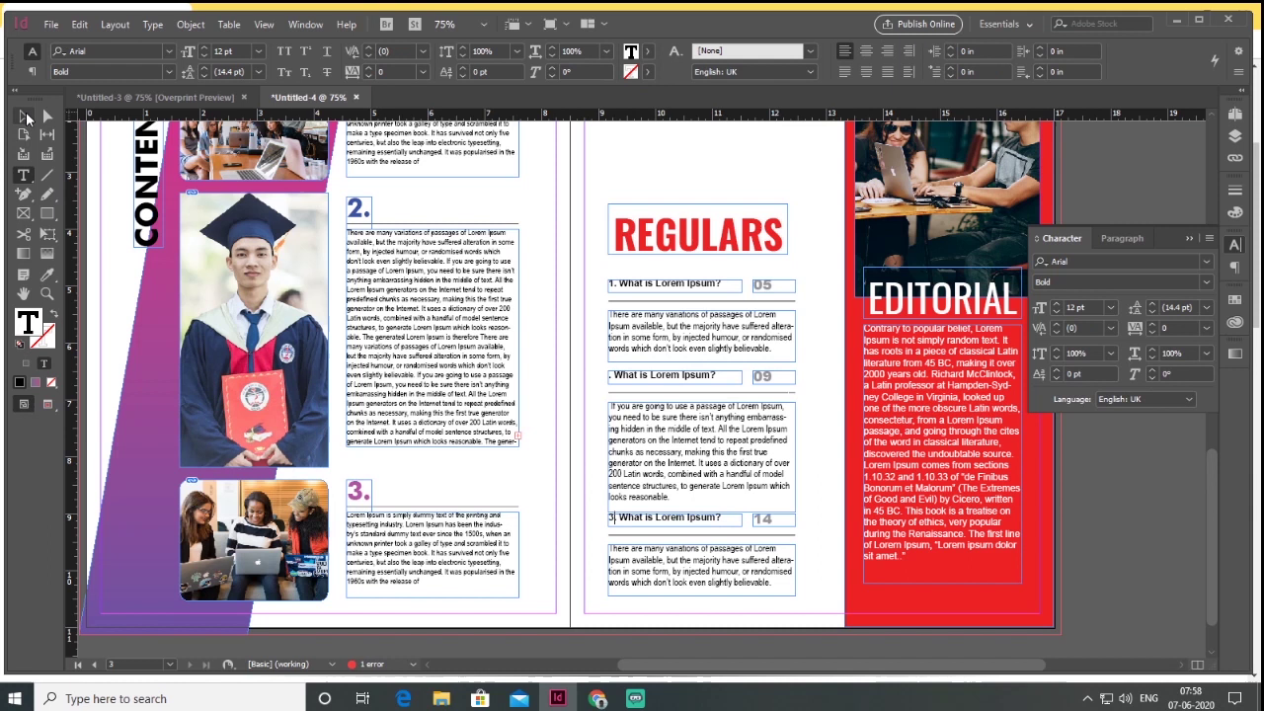
left_click(24, 116)
Turn on Overprint Preview and review the magazine's cover and its inside spread.
left_click(1106, 538)
left_click(1189, 239)
scroll(624, 468, "down", 1)
scroll(1024, 326, "left", 1)
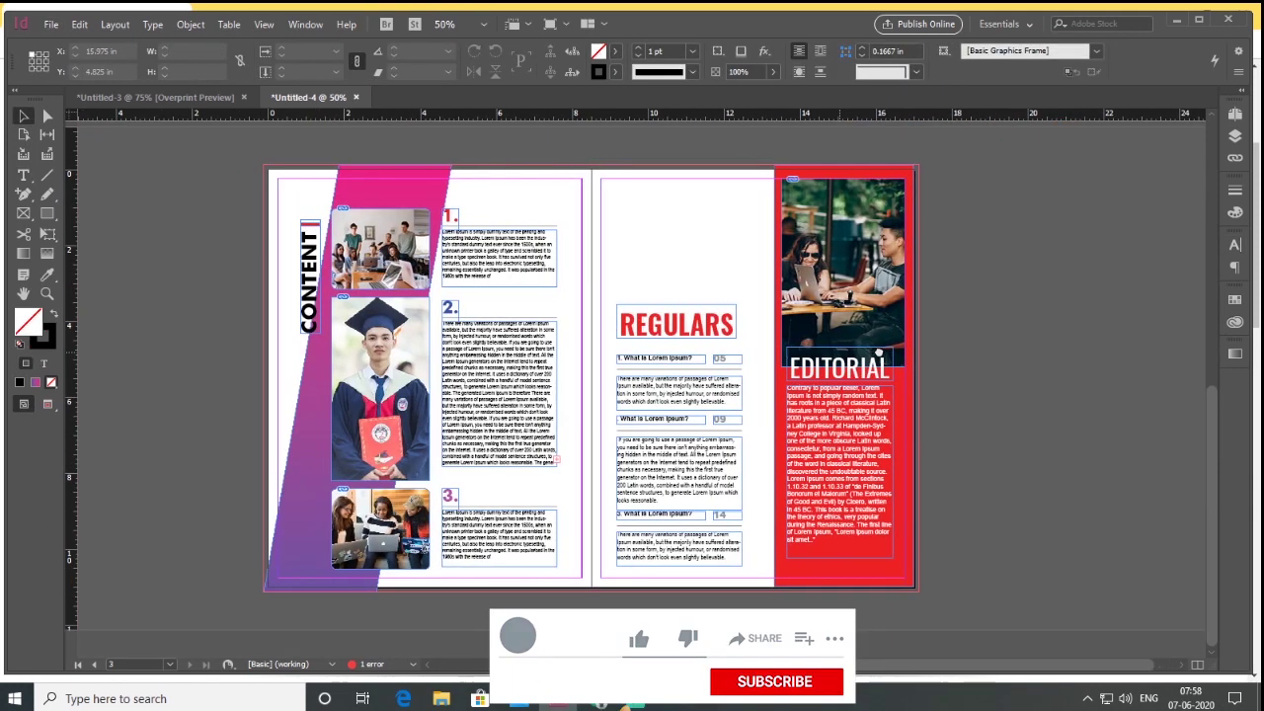
left_click(263, 24)
left_click(304, 45)
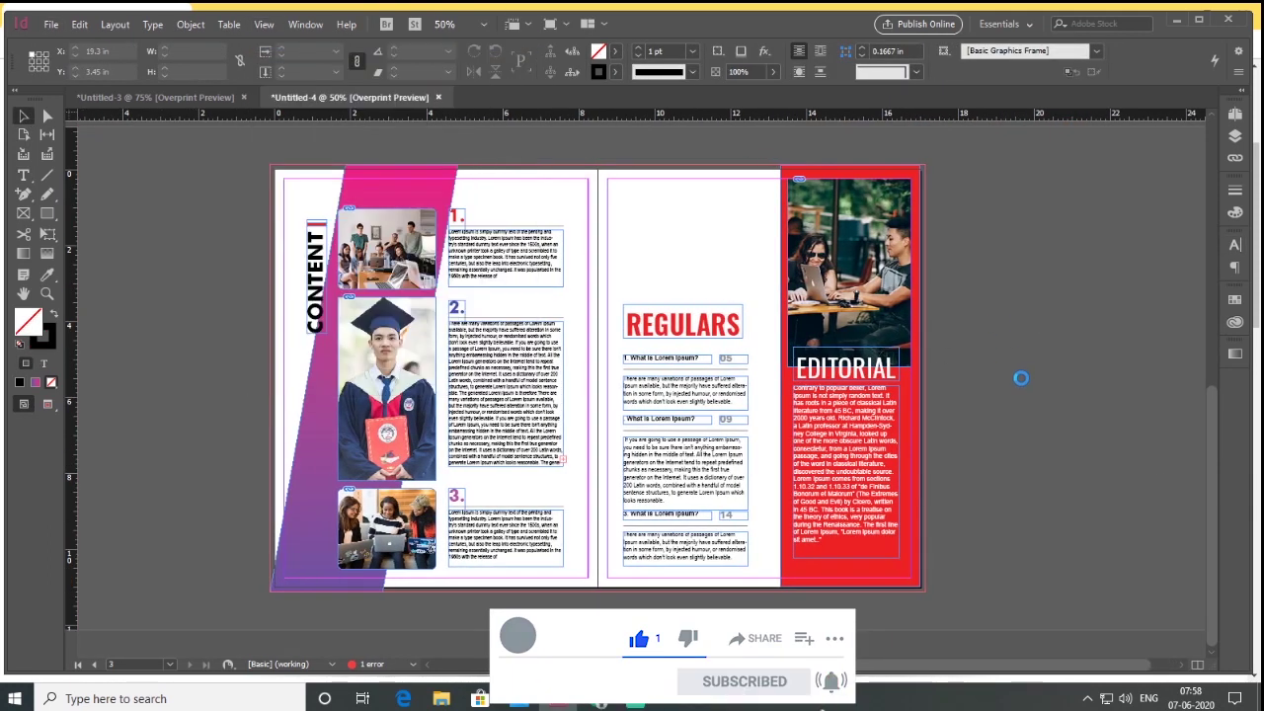
scroll(899, 271, "up", 3)
left_click_drag(898, 271, 846, 491)
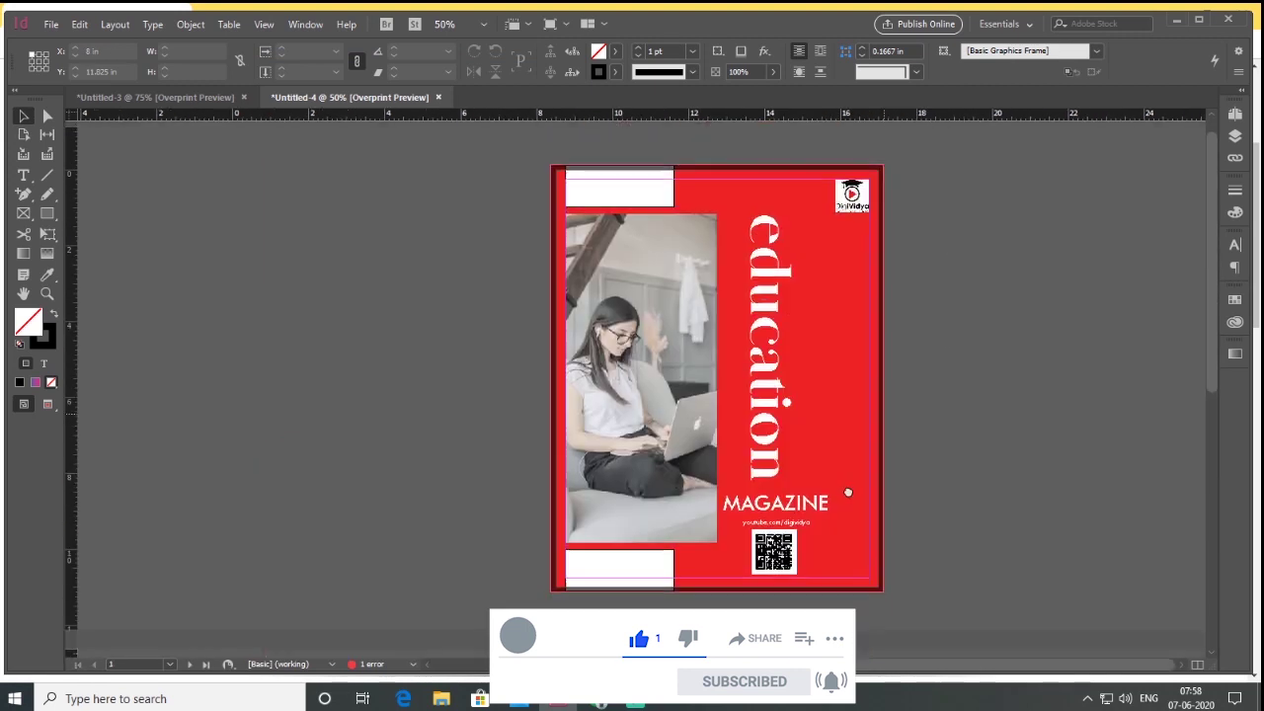
left_click_drag(983, 431, 986, 274)
scroll(986, 273, "down", 5)
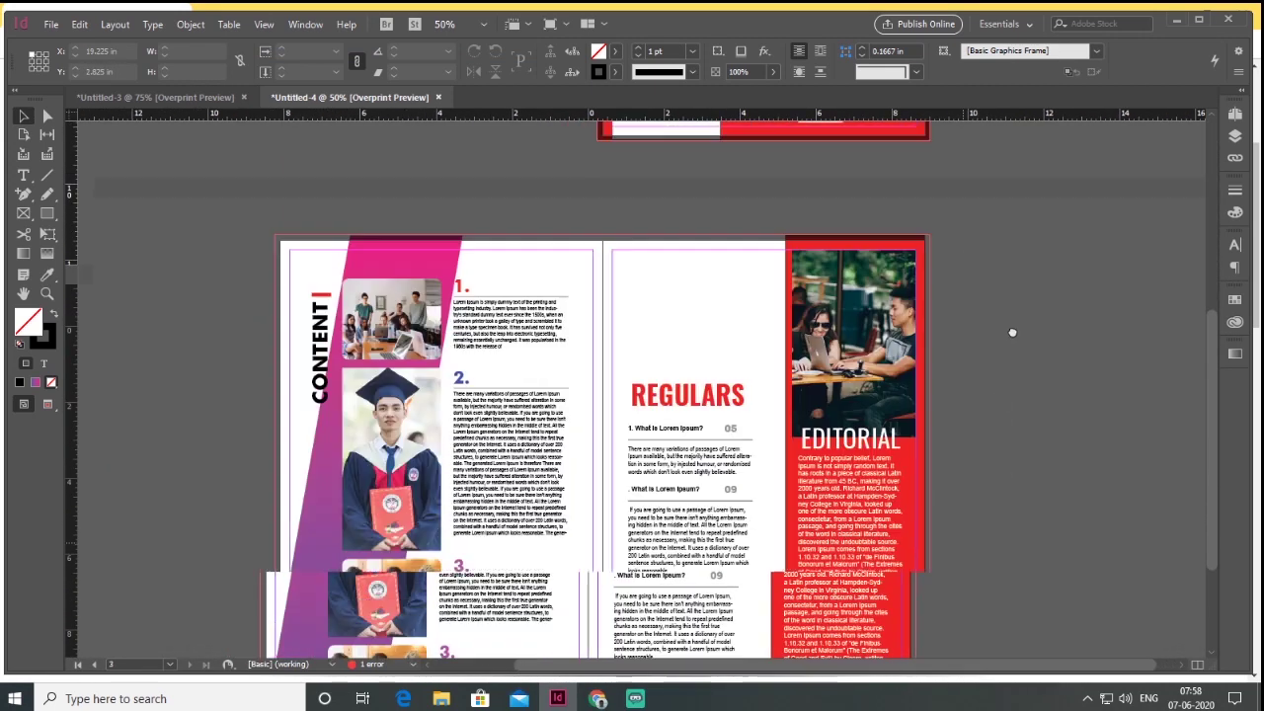